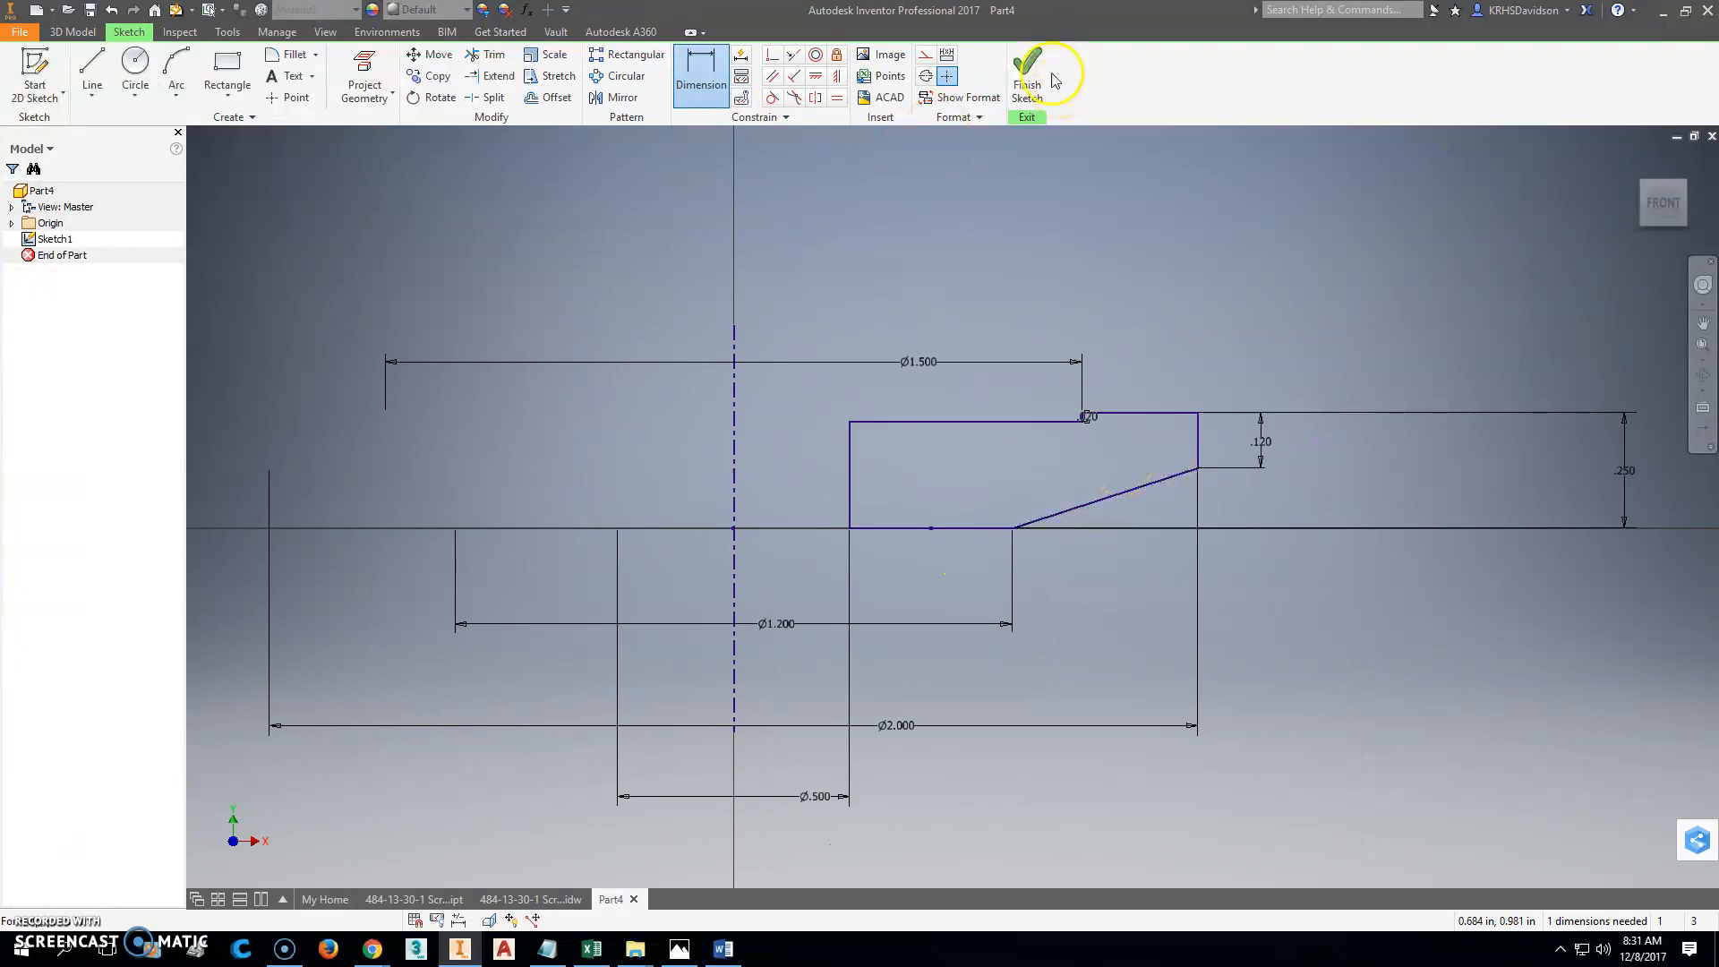
Revolve the flange profile a full turn around the vertical centerline to make a solid.
left_click(133, 72)
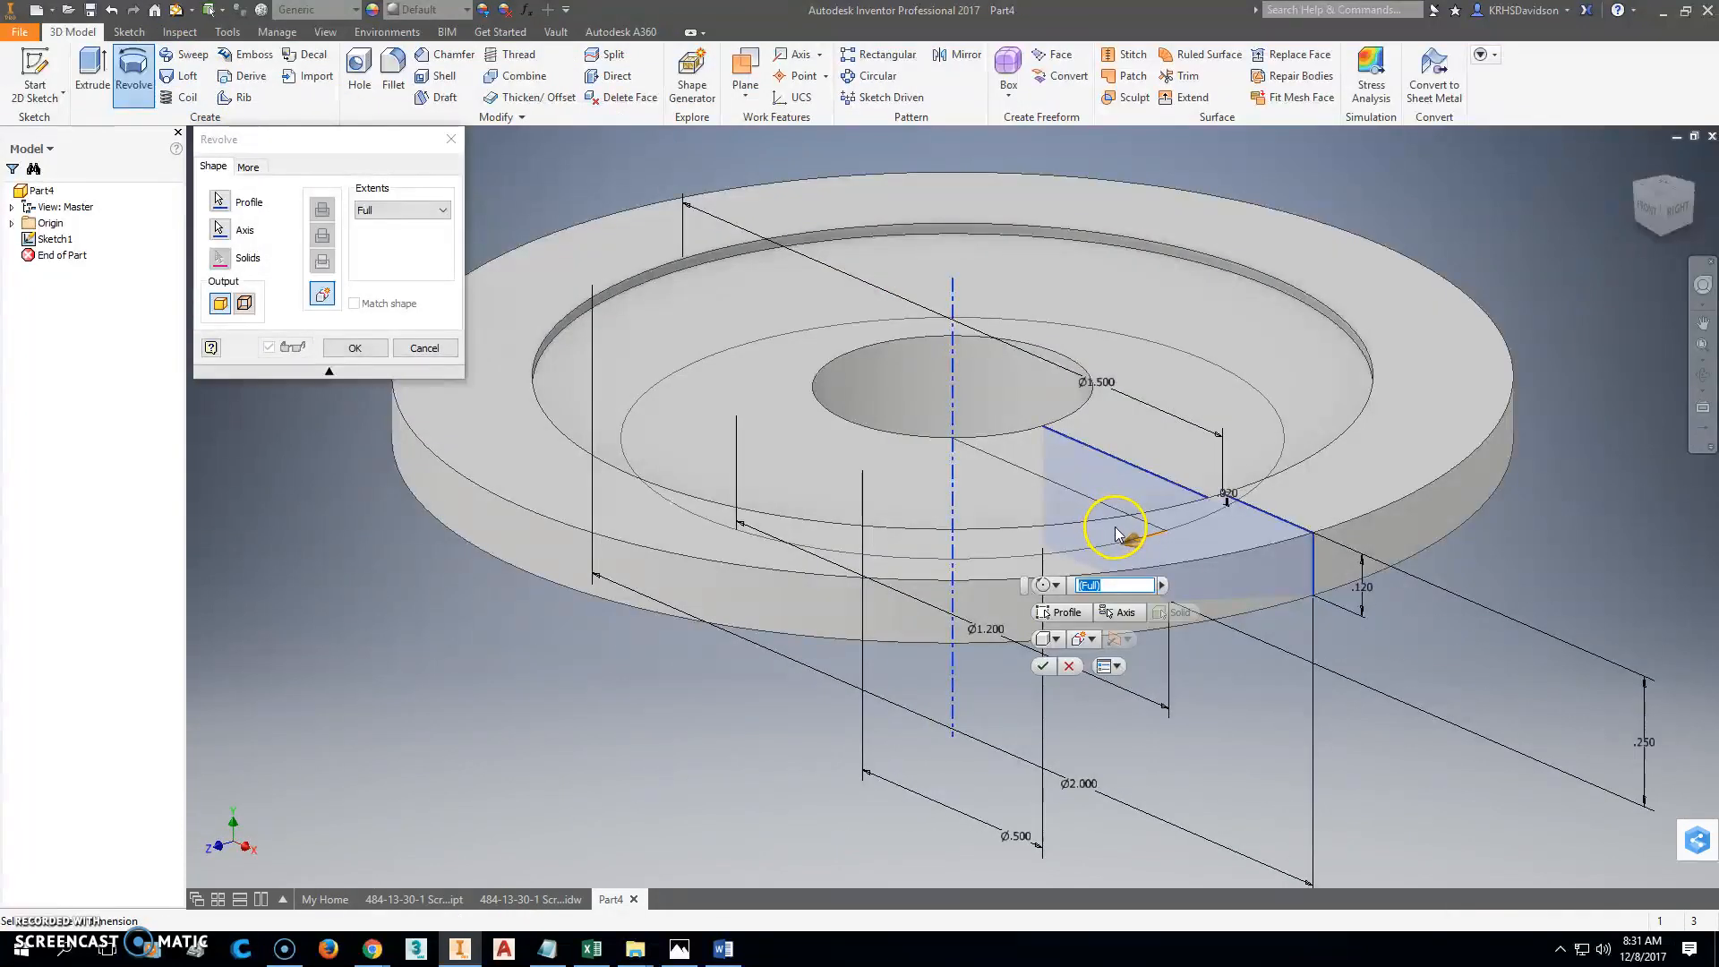
left_click(1043, 667)
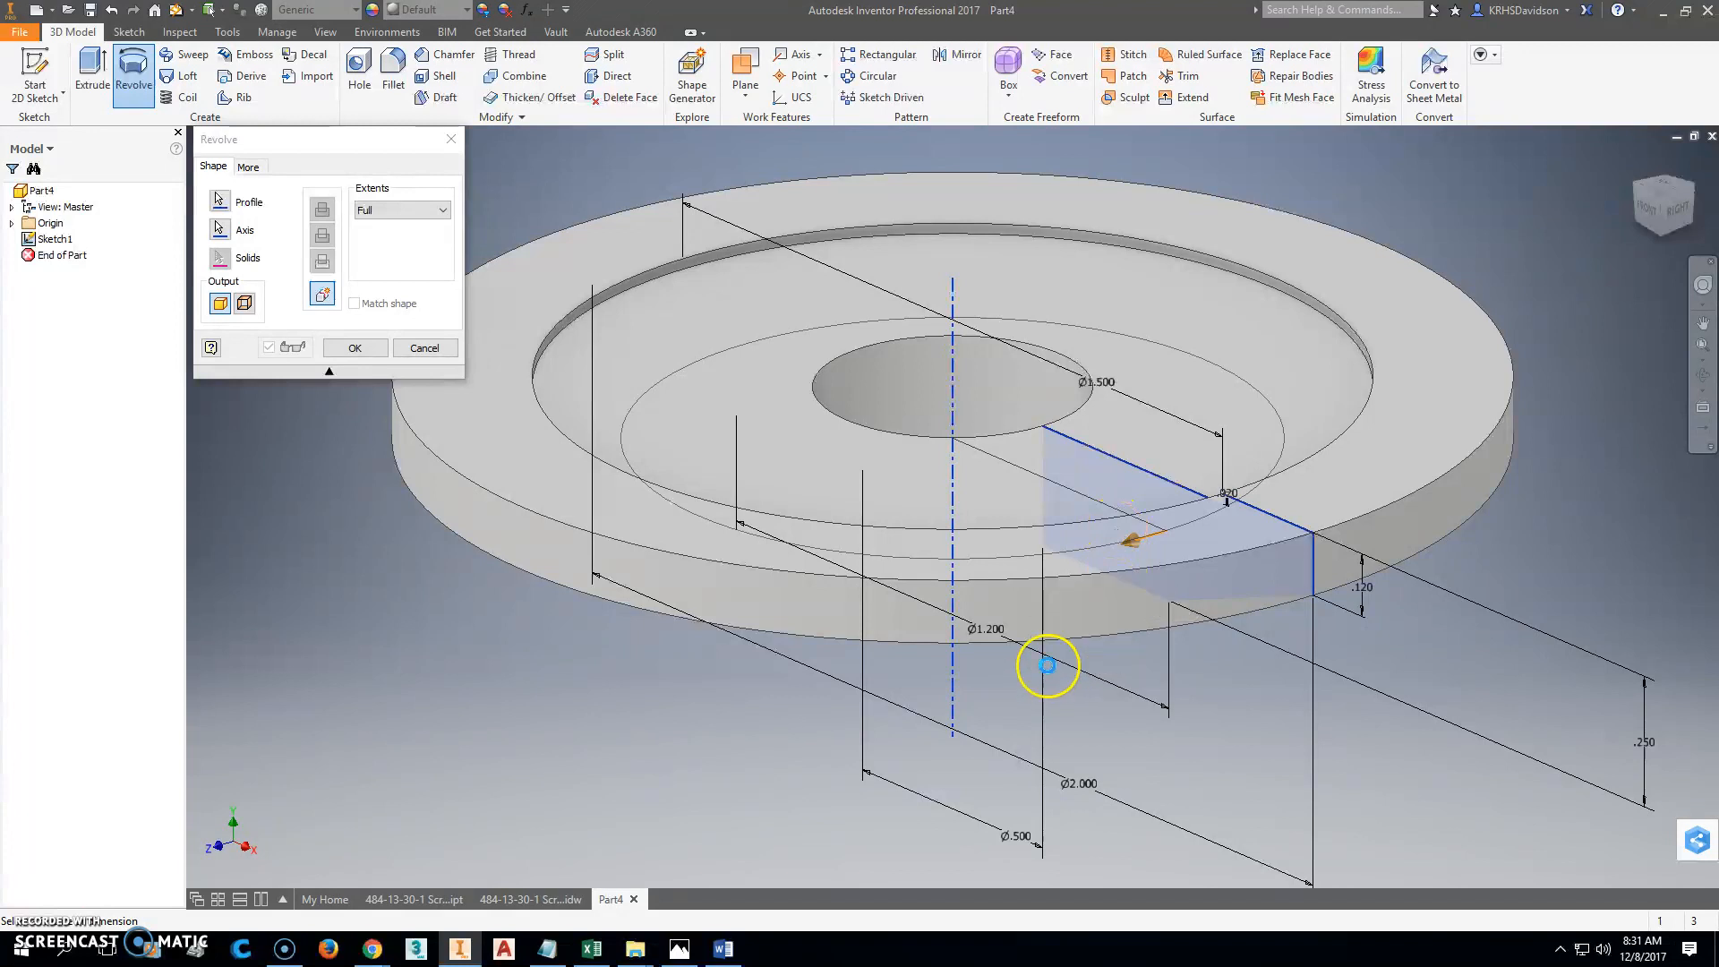
Orient the flange to an isometric view of its tapered face and set that view as home with fixed distance.
left_click_drag(1658, 230, 190, 769)
left_click(1663, 206)
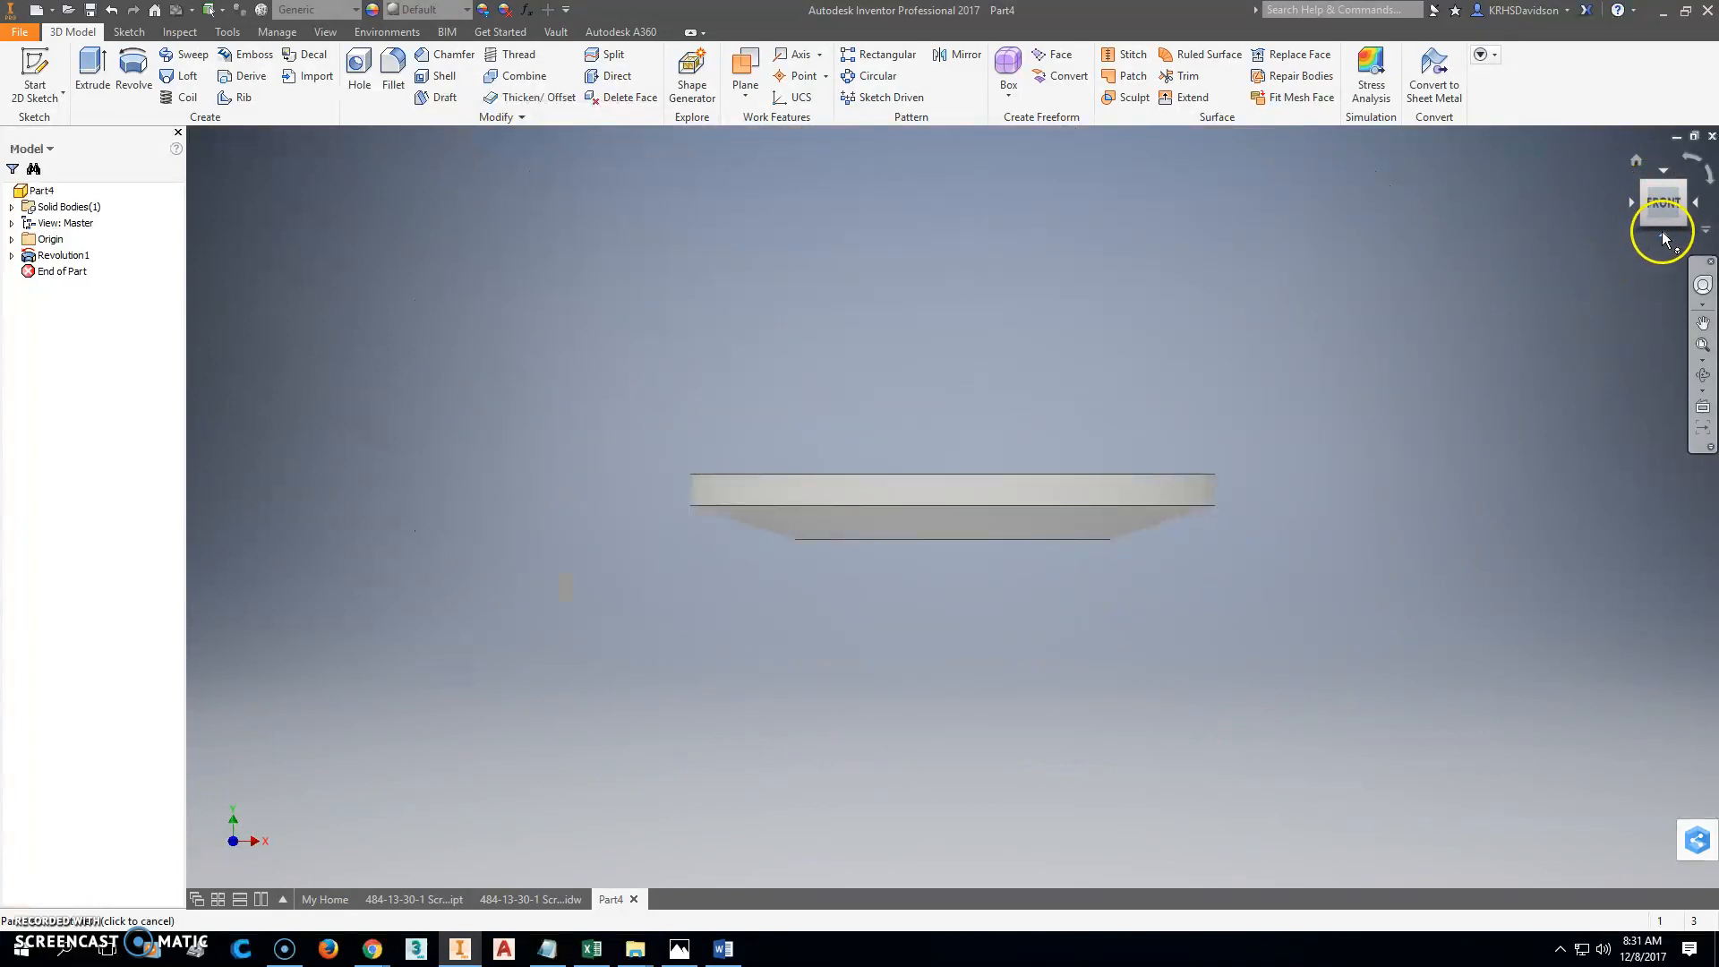
left_click(1663, 235)
left_click(1683, 191)
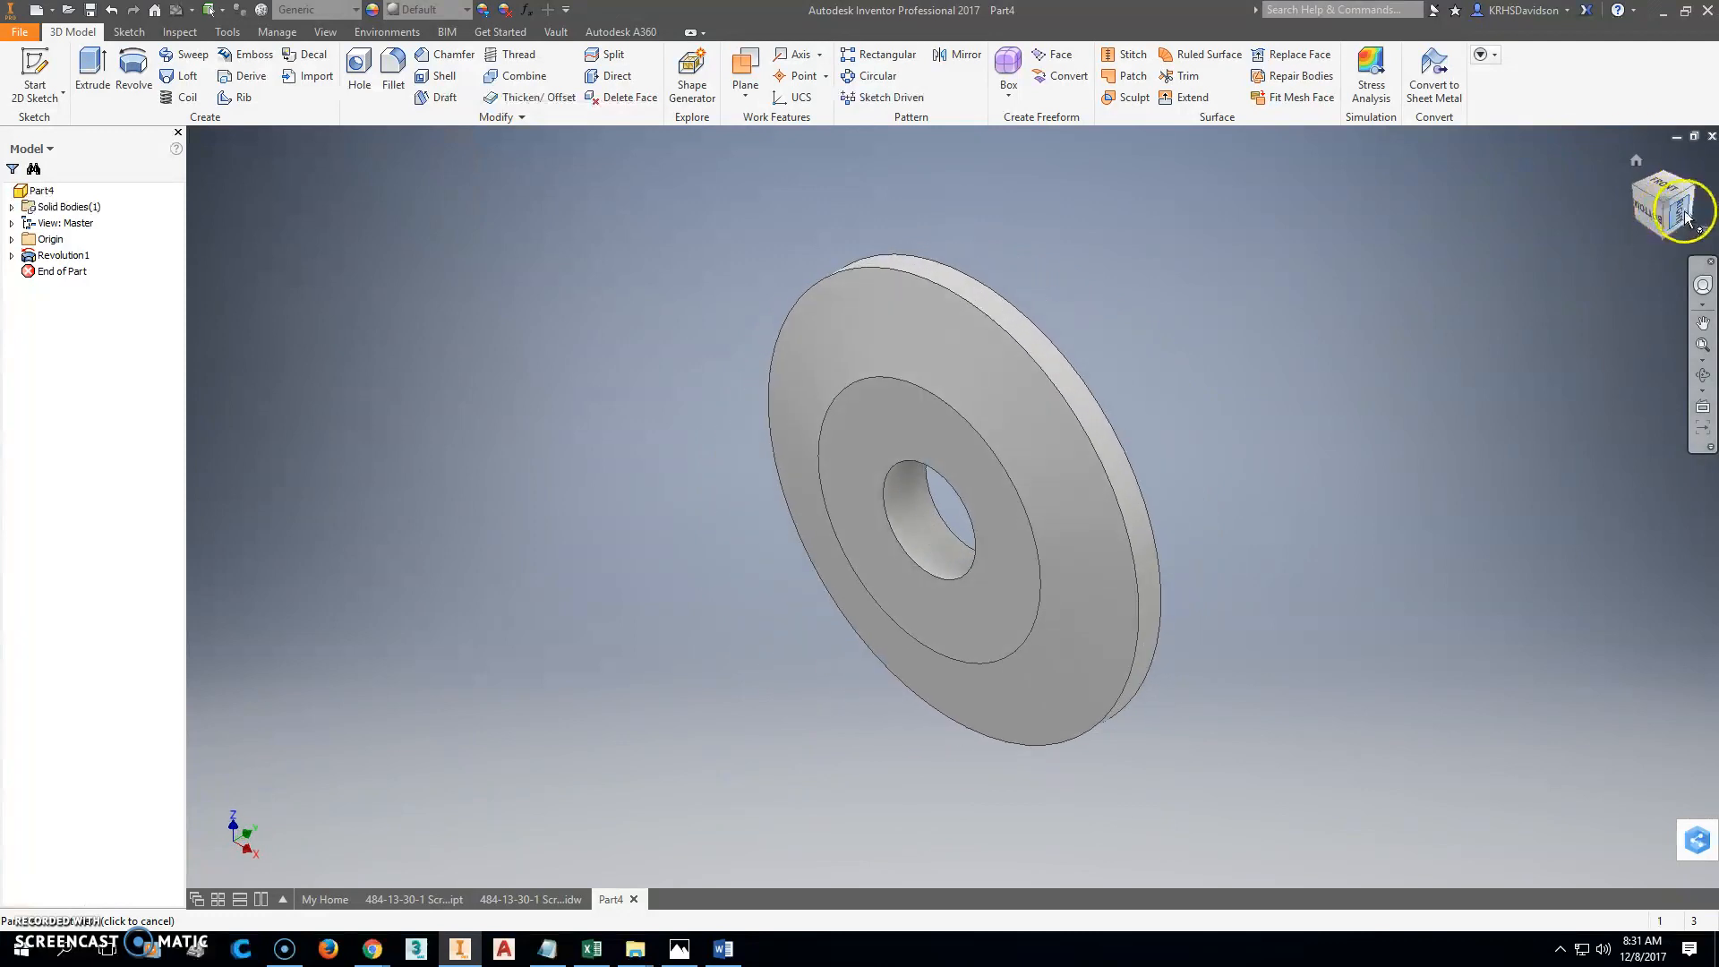
right_click(1688, 219)
mouse_move(1616, 362)
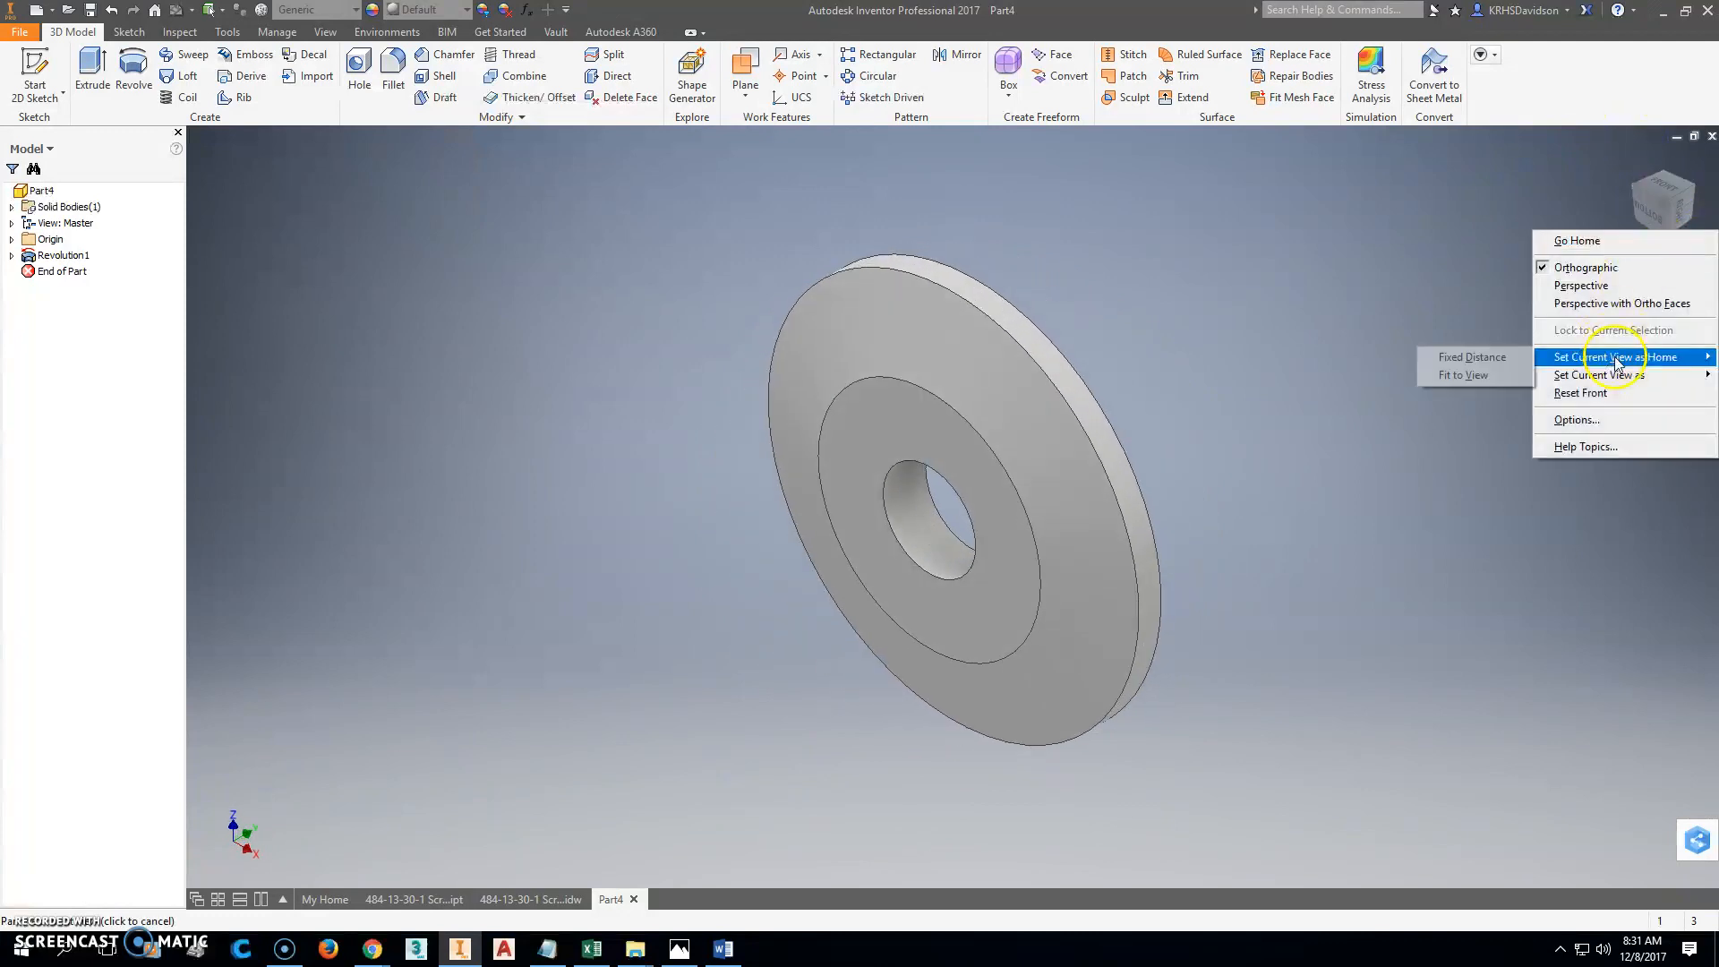
left_click(1472, 356)
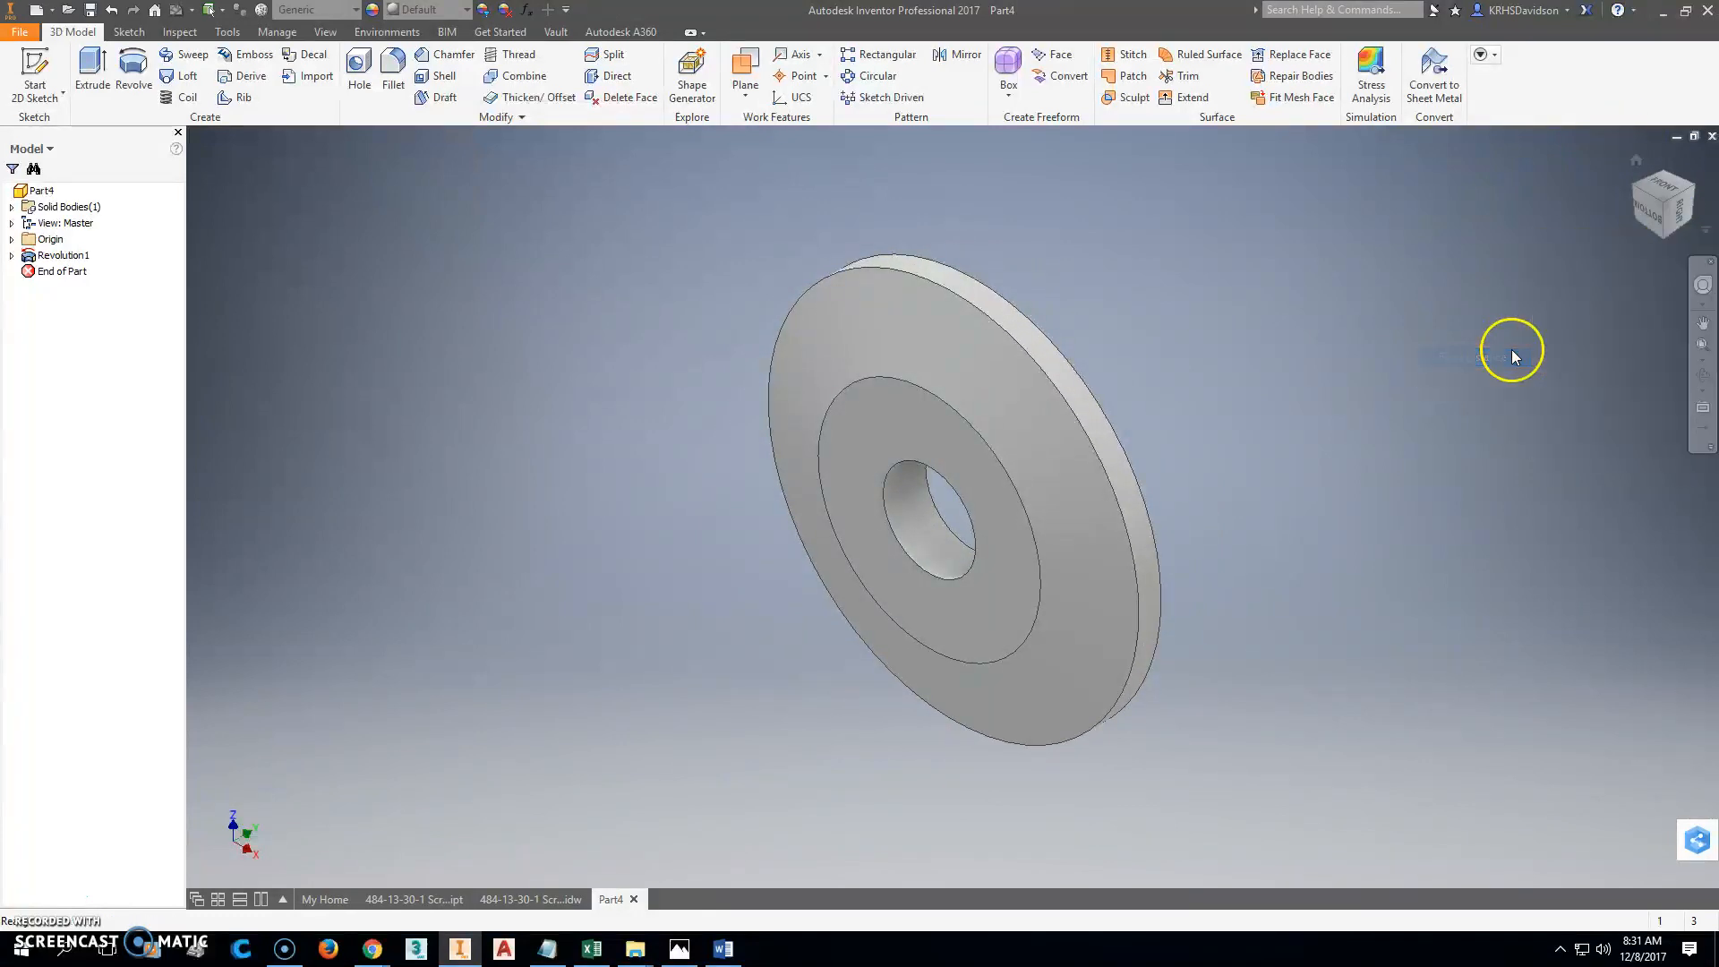
Inspect the flange's recessed face and compare it with the arbor reference image in Photos, then return to Inventor.
left_click(1694, 195)
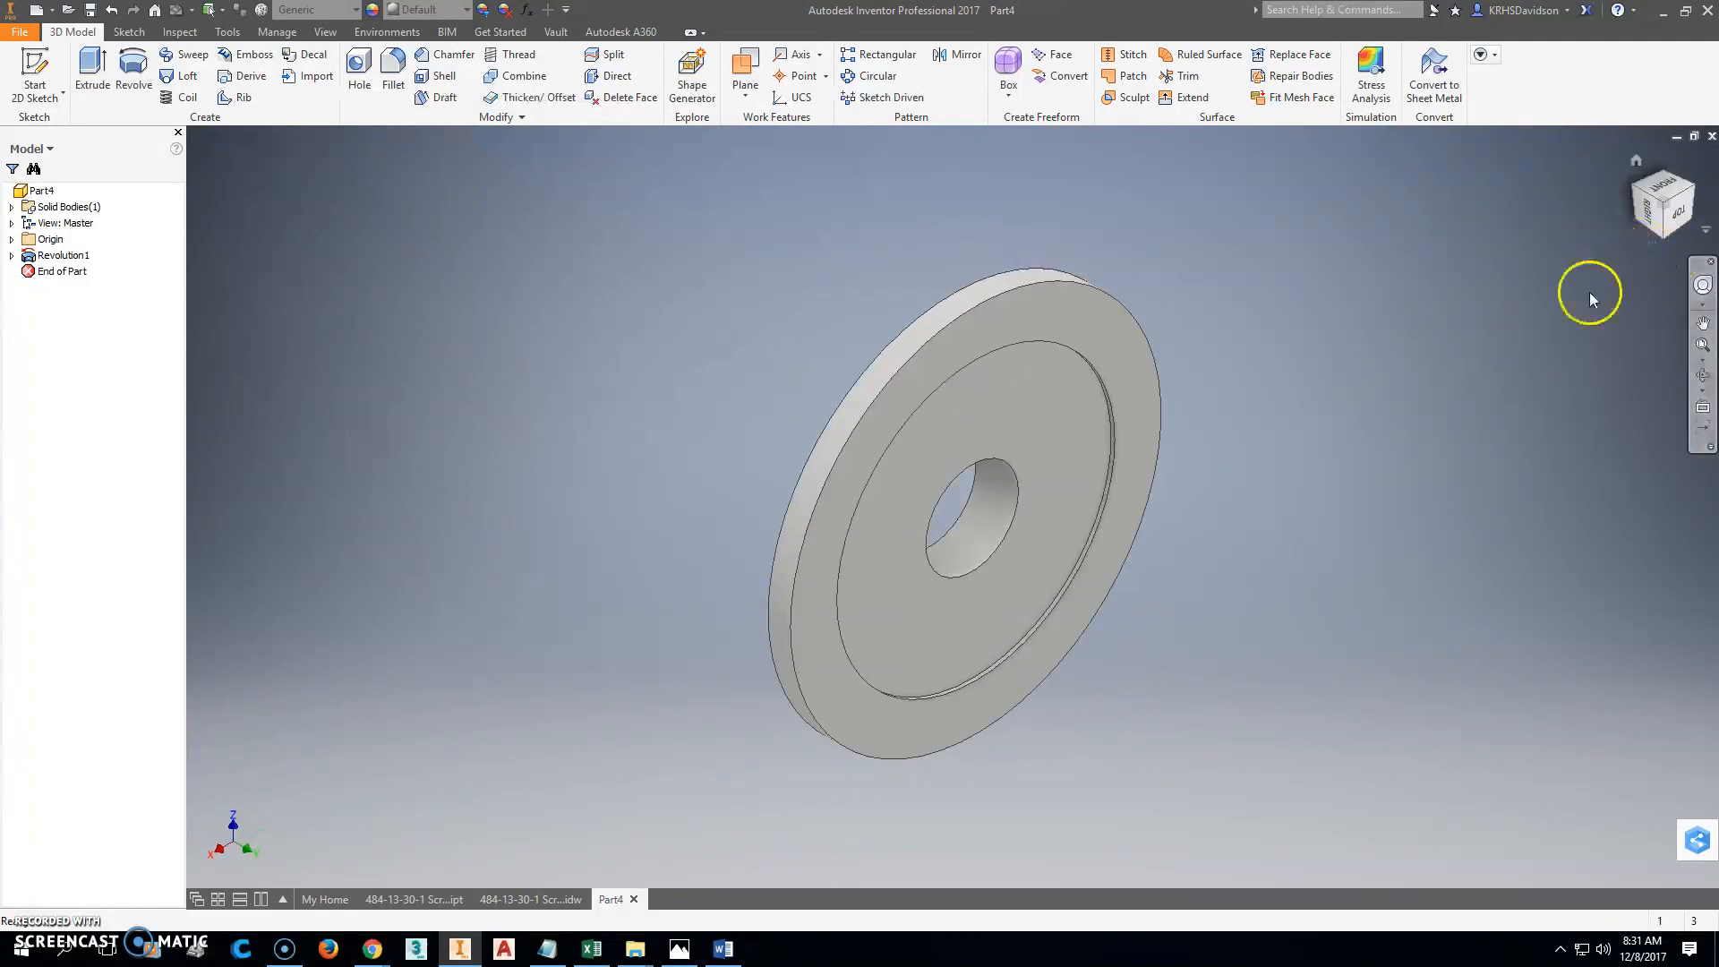
left_click(679, 947)
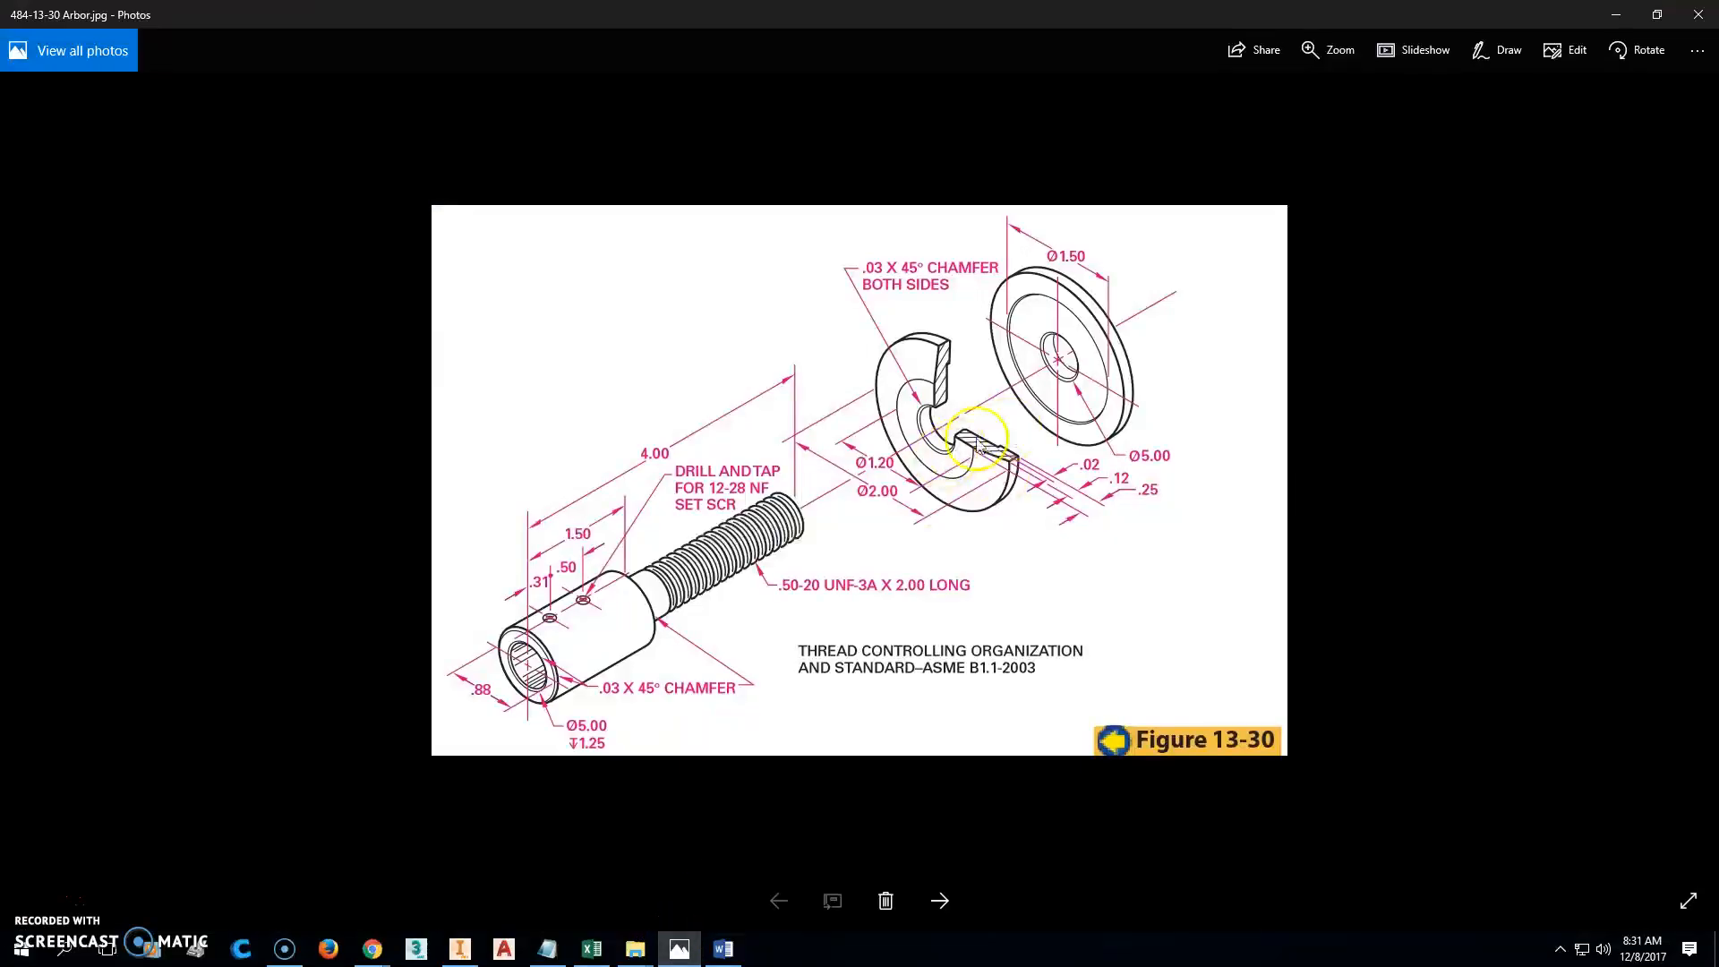
left_click(462, 949)
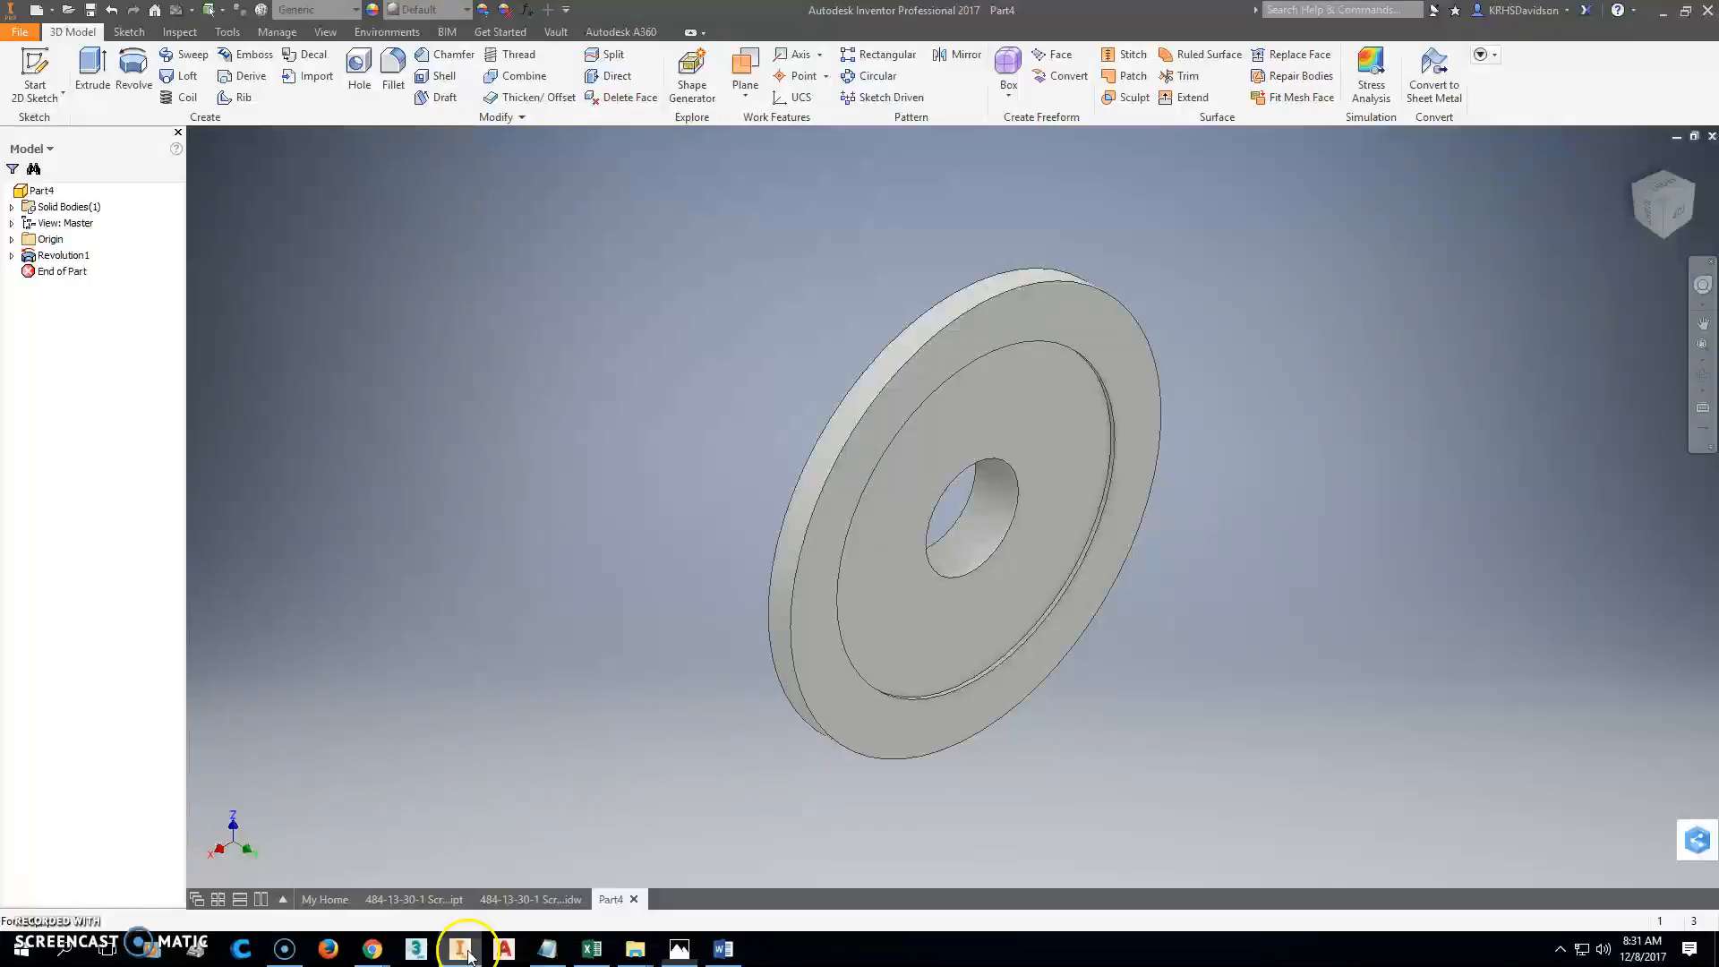
Save the part as 484-13-30-2 Flange in the Davidson folder.
left_click(90, 10)
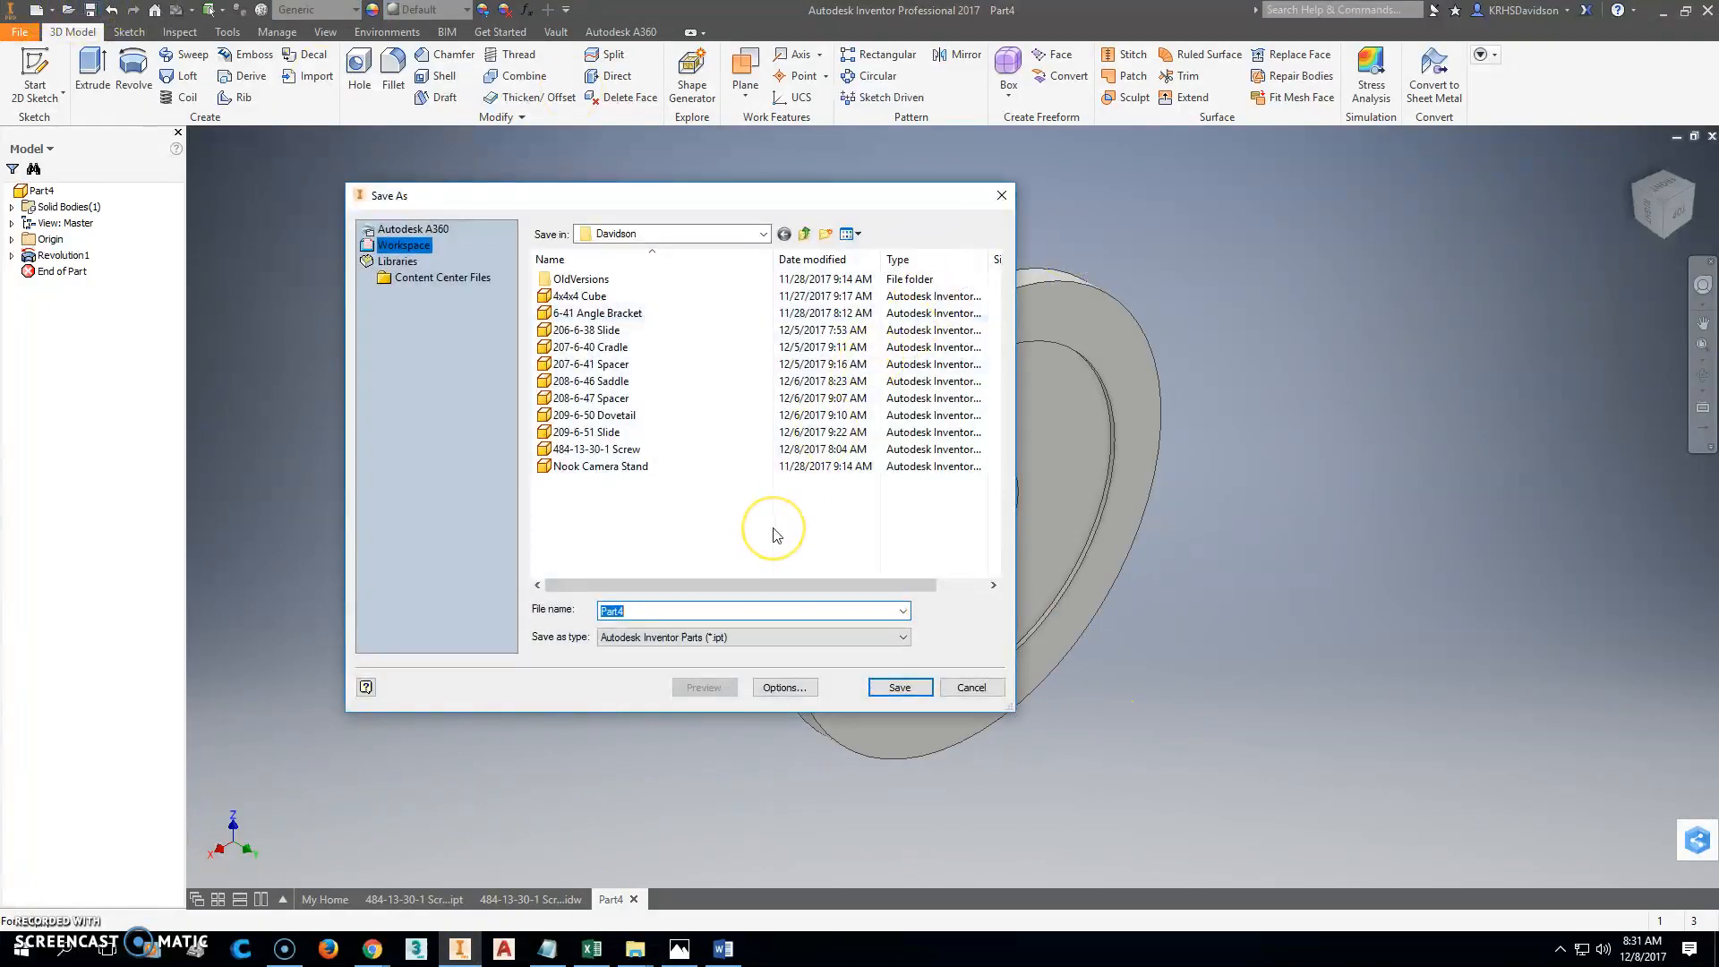
type("484")
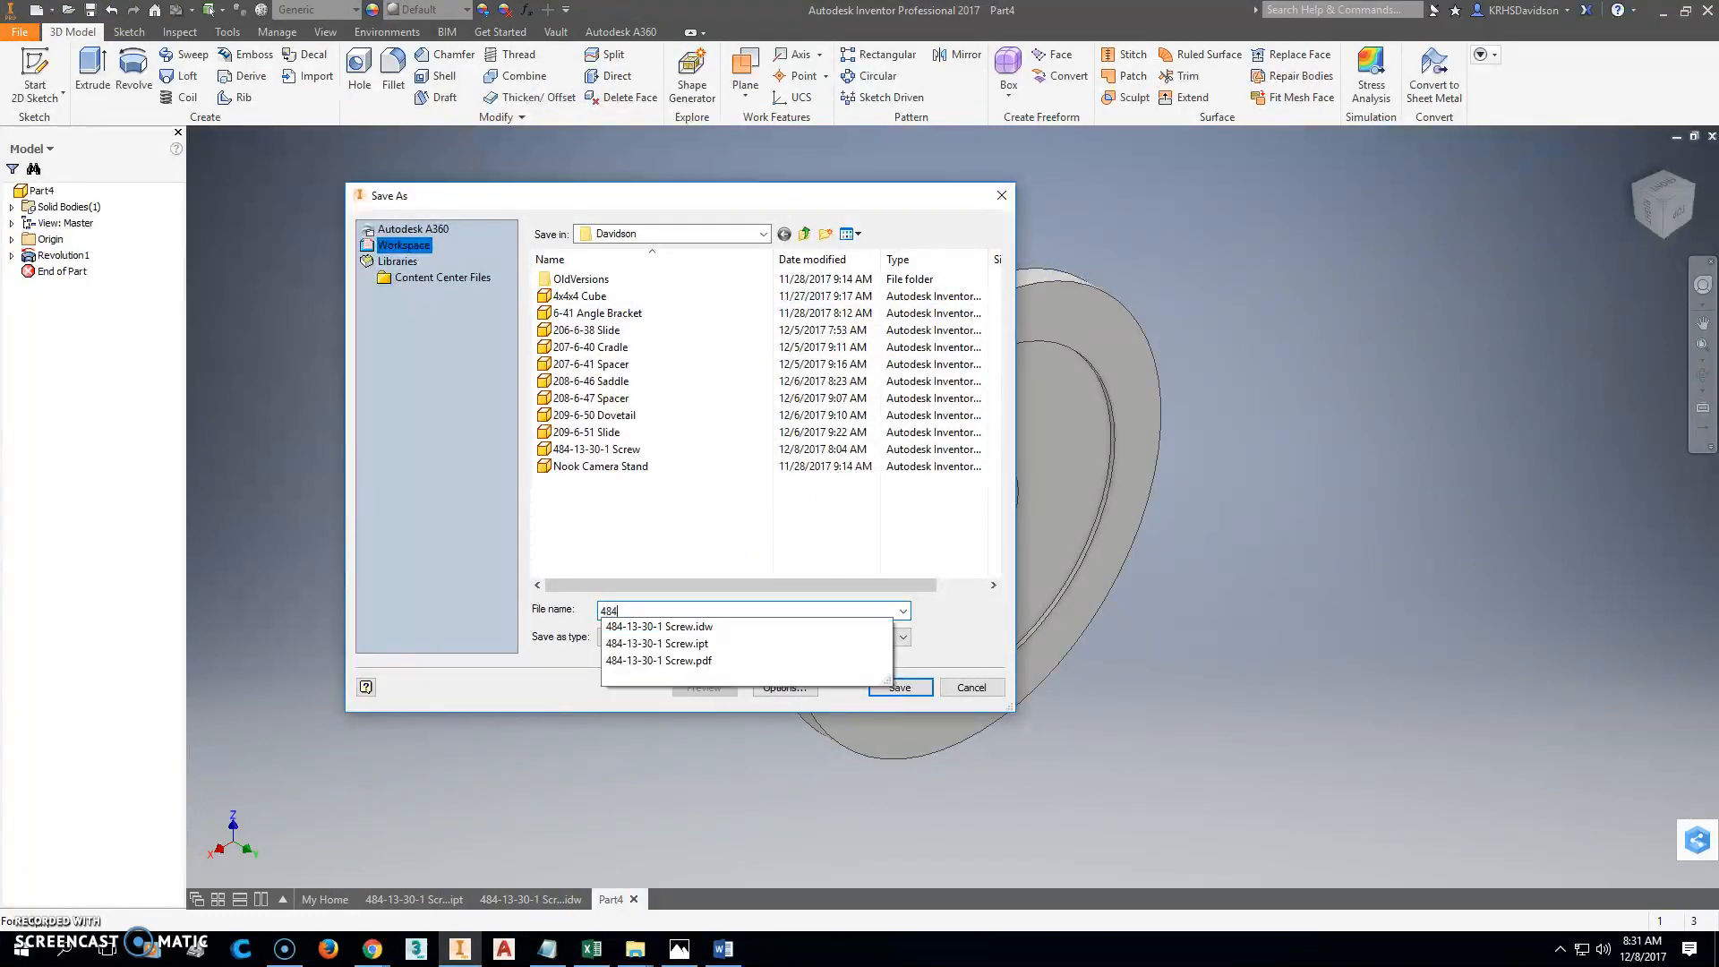
type("-13-30-2 Flange")
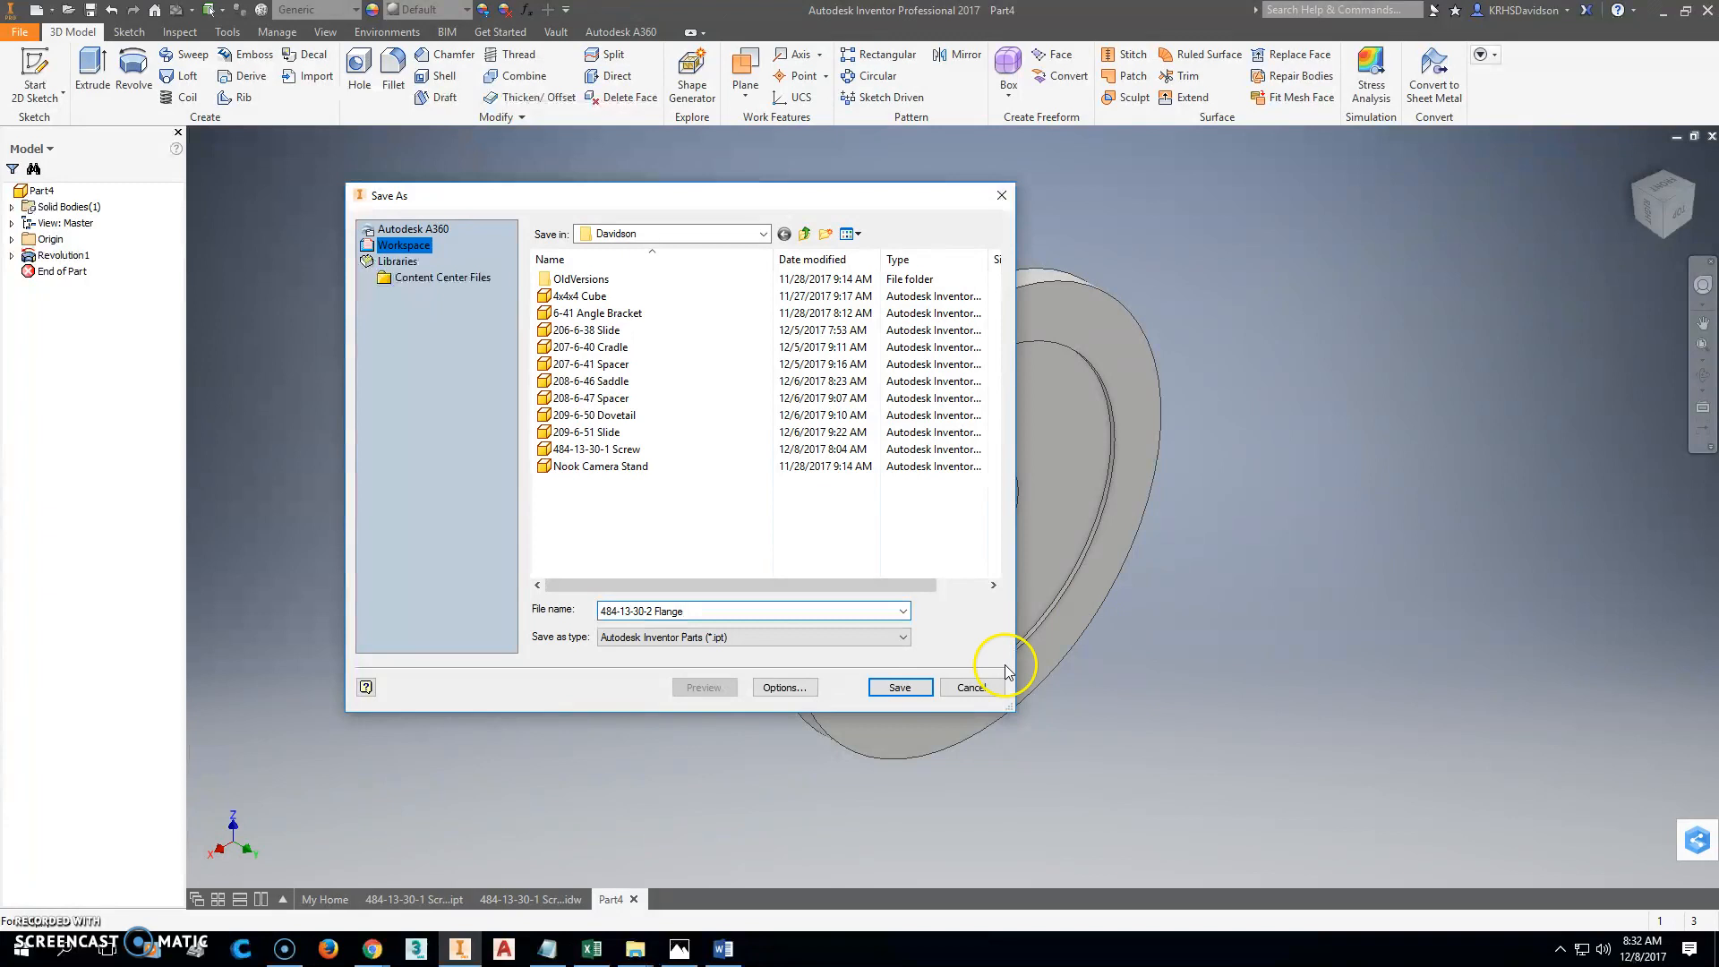
left_click(902, 691)
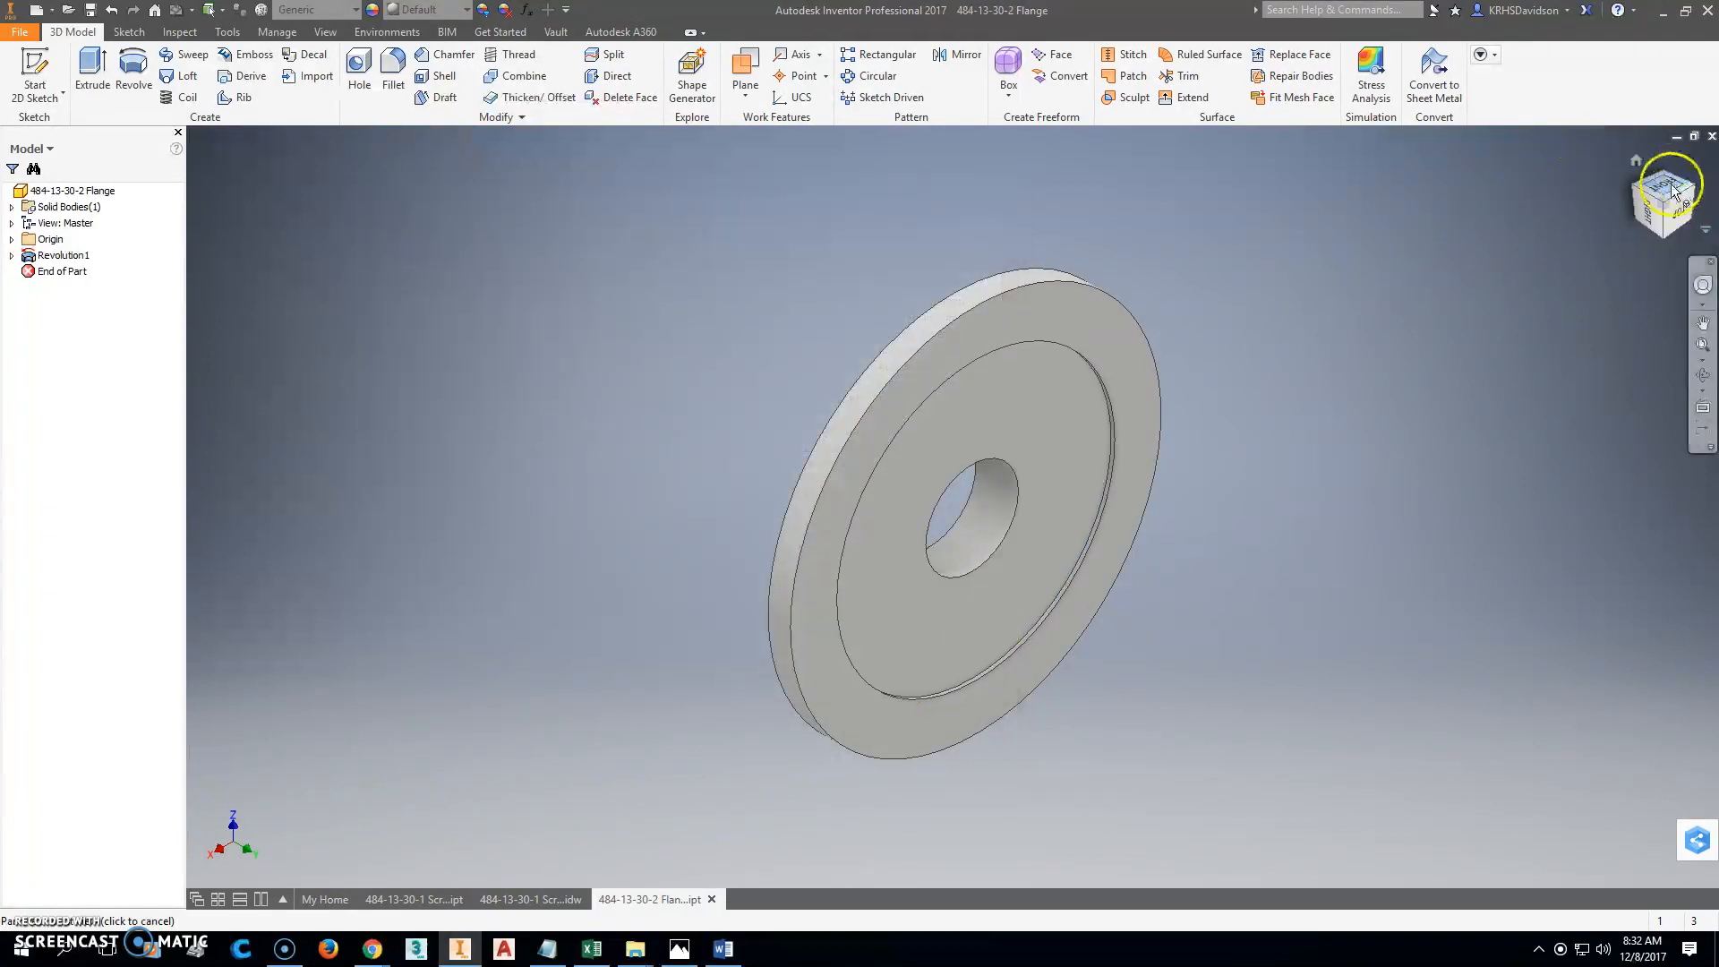
Turn the flange back to its tapered face and create a new drawing from the English ANSI (in).idw template.
left_click(1648, 195)
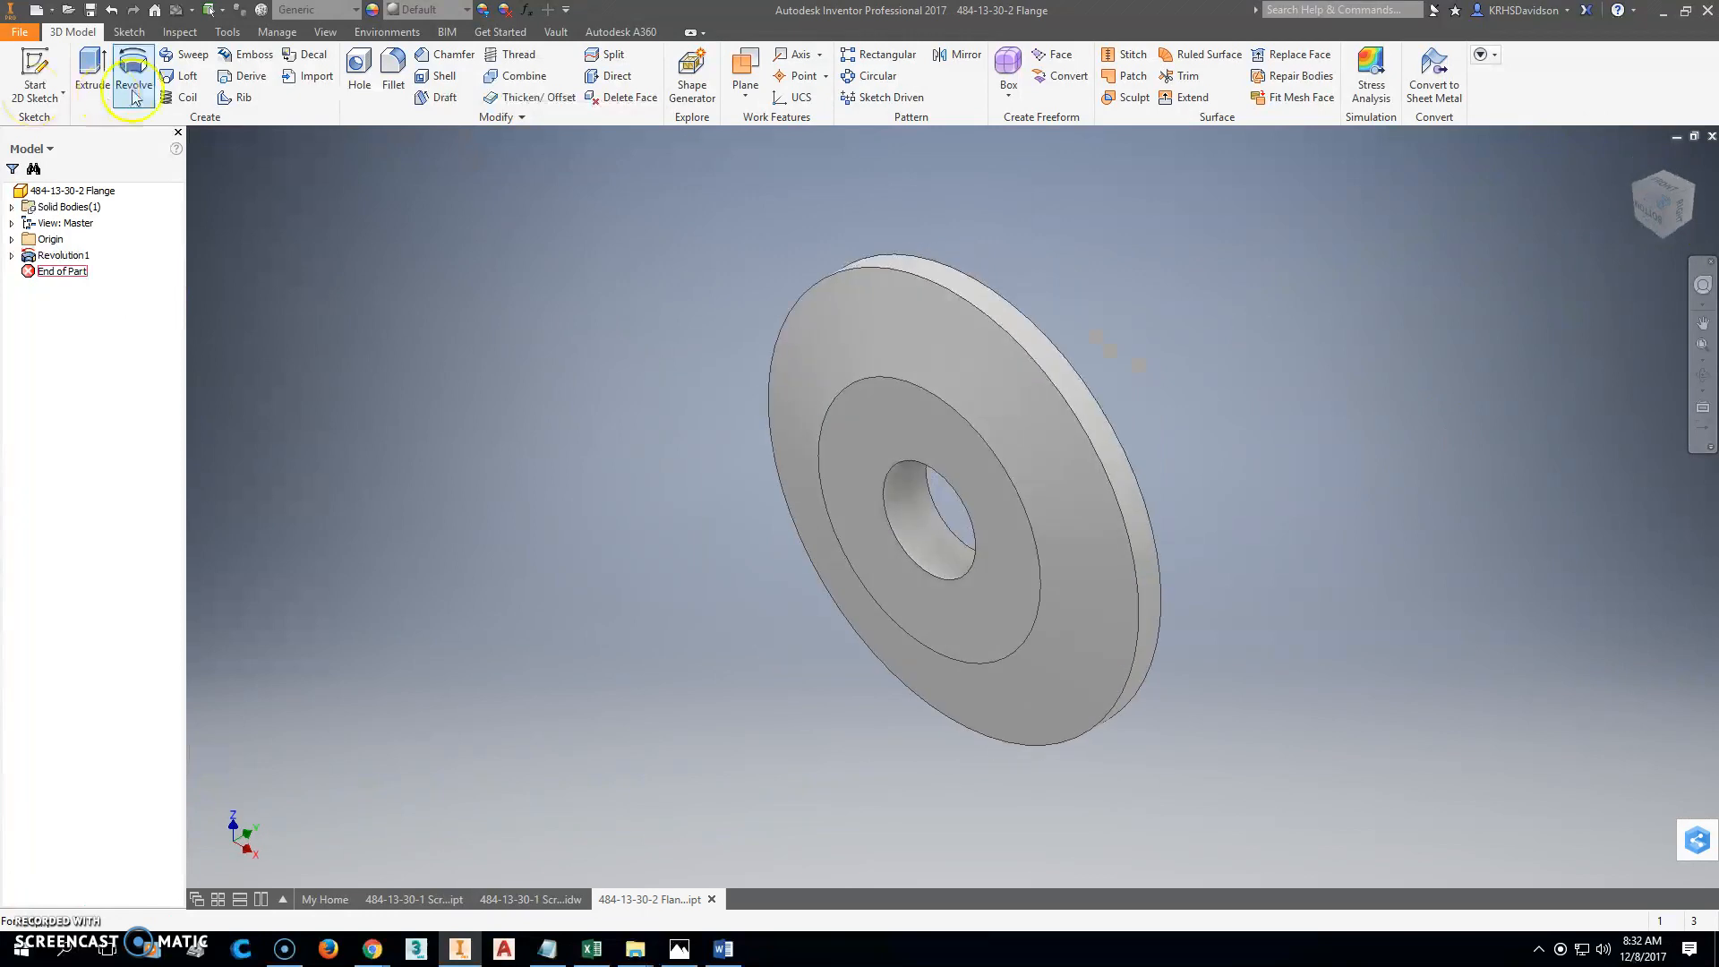
left_click(35, 10)
left_click(574, 425)
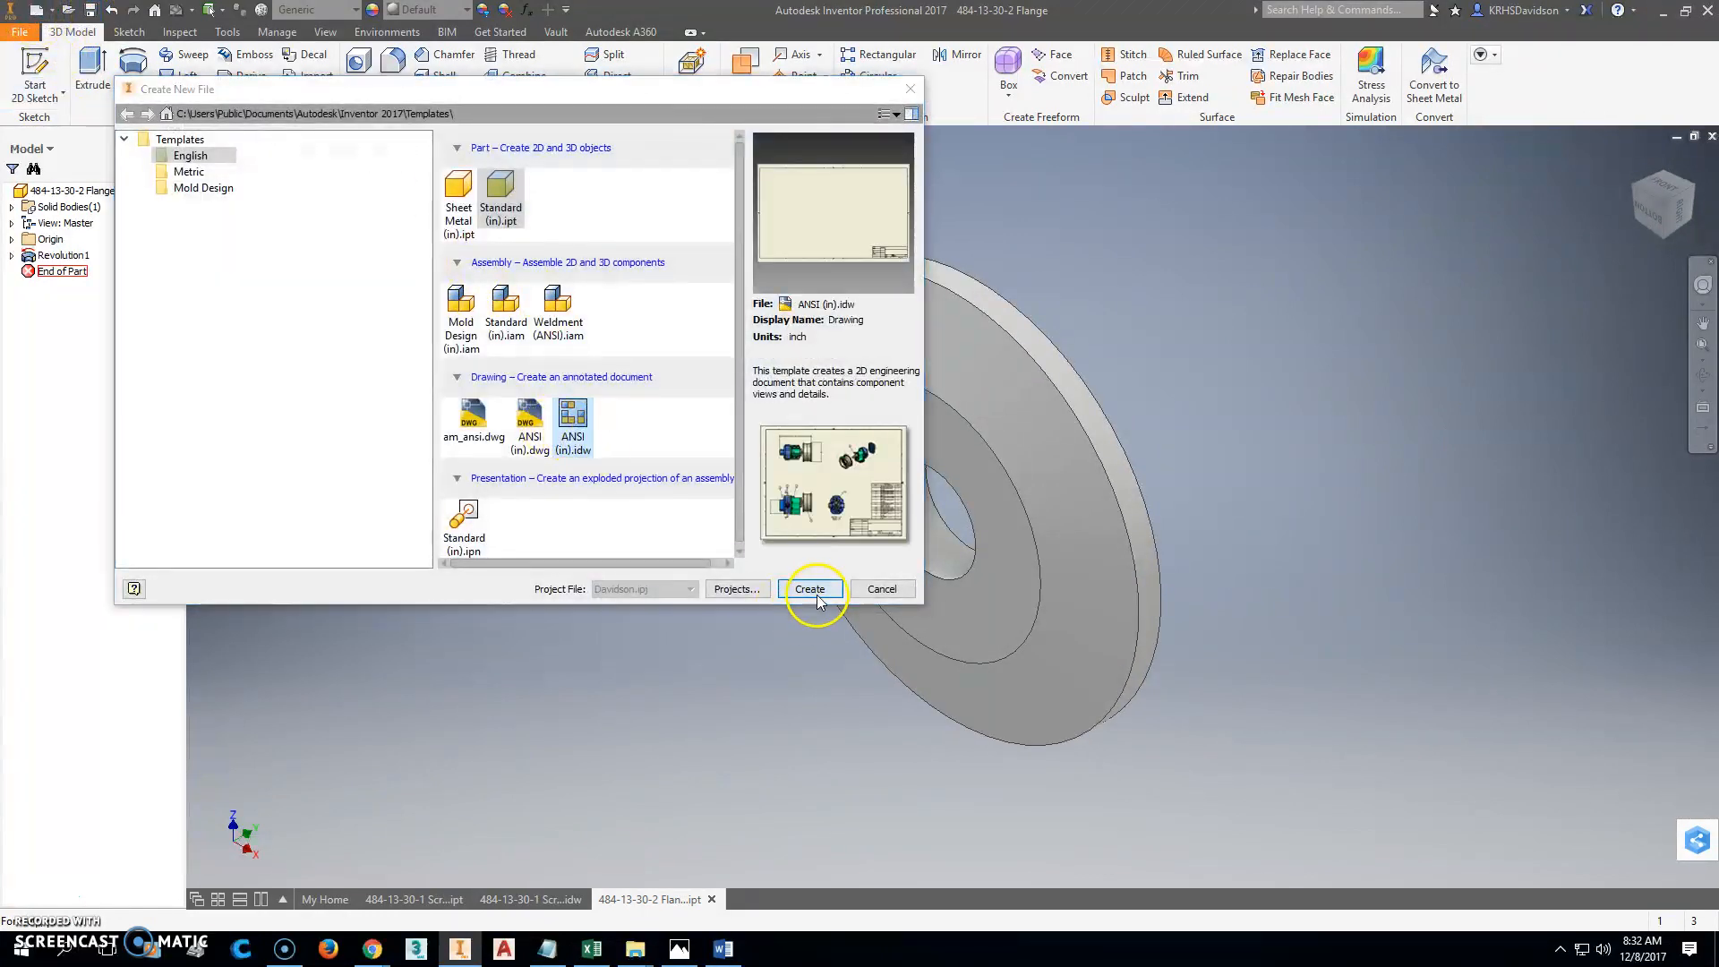
left_click(809, 588)
Place a base view of the flange in the bottom orientation at 3:1 scale on the left half of the sheet.
left_click(18, 64)
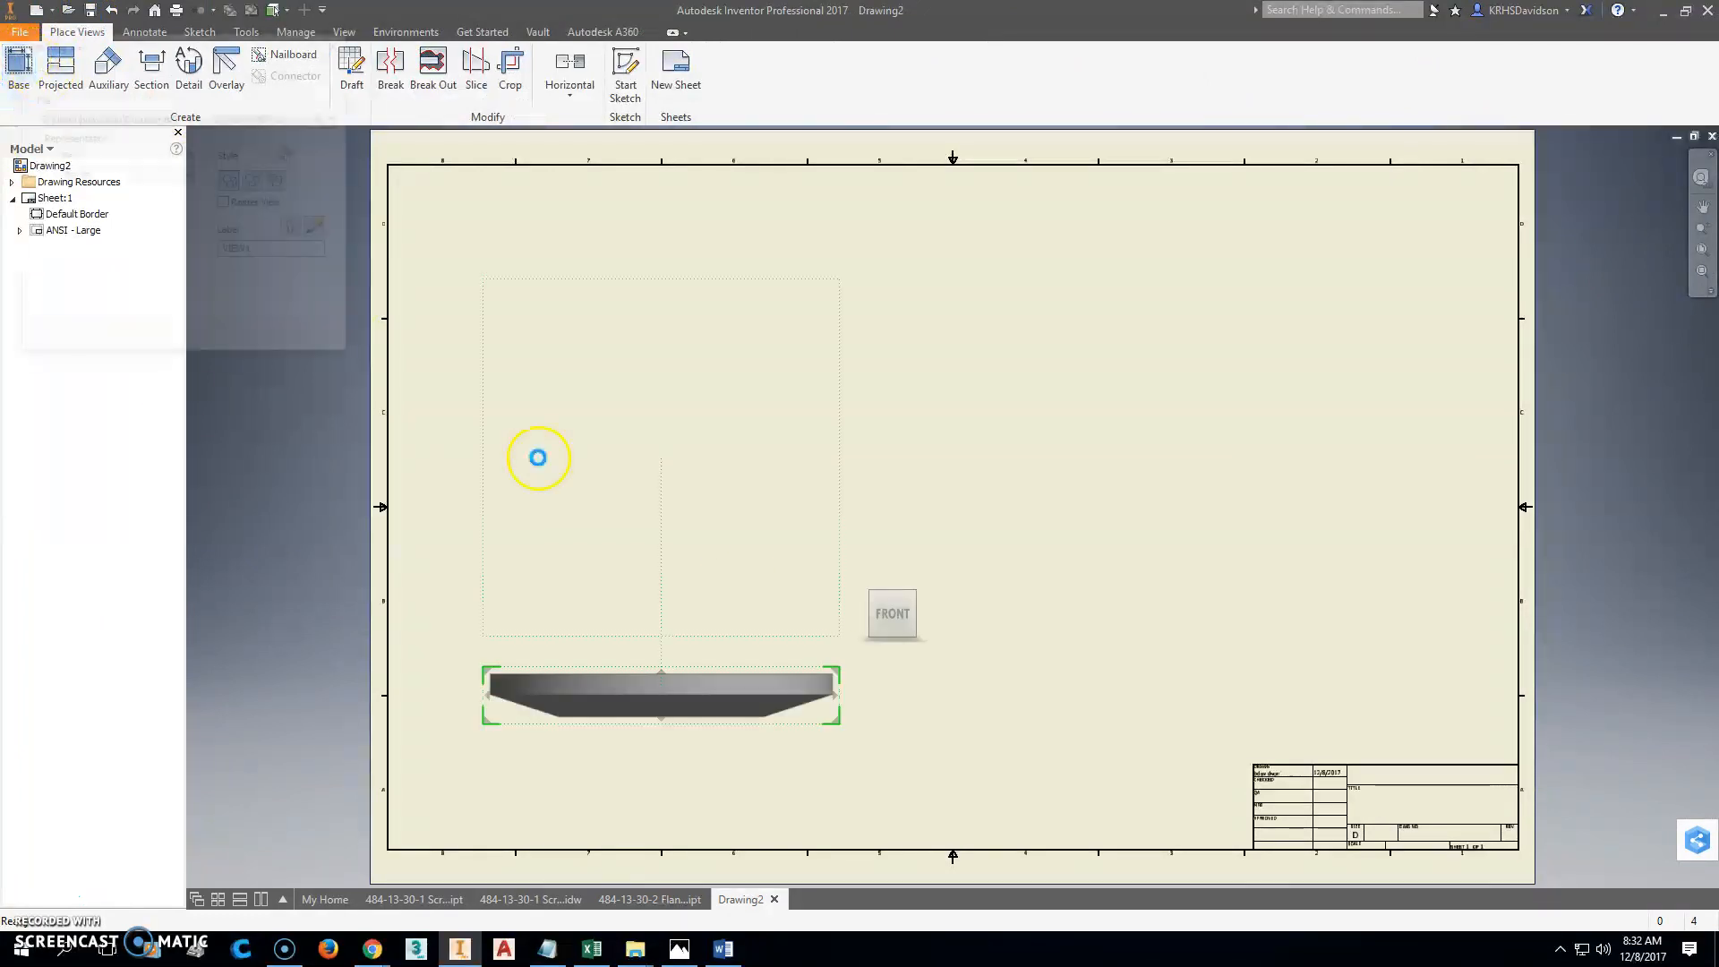
left_click(842, 645)
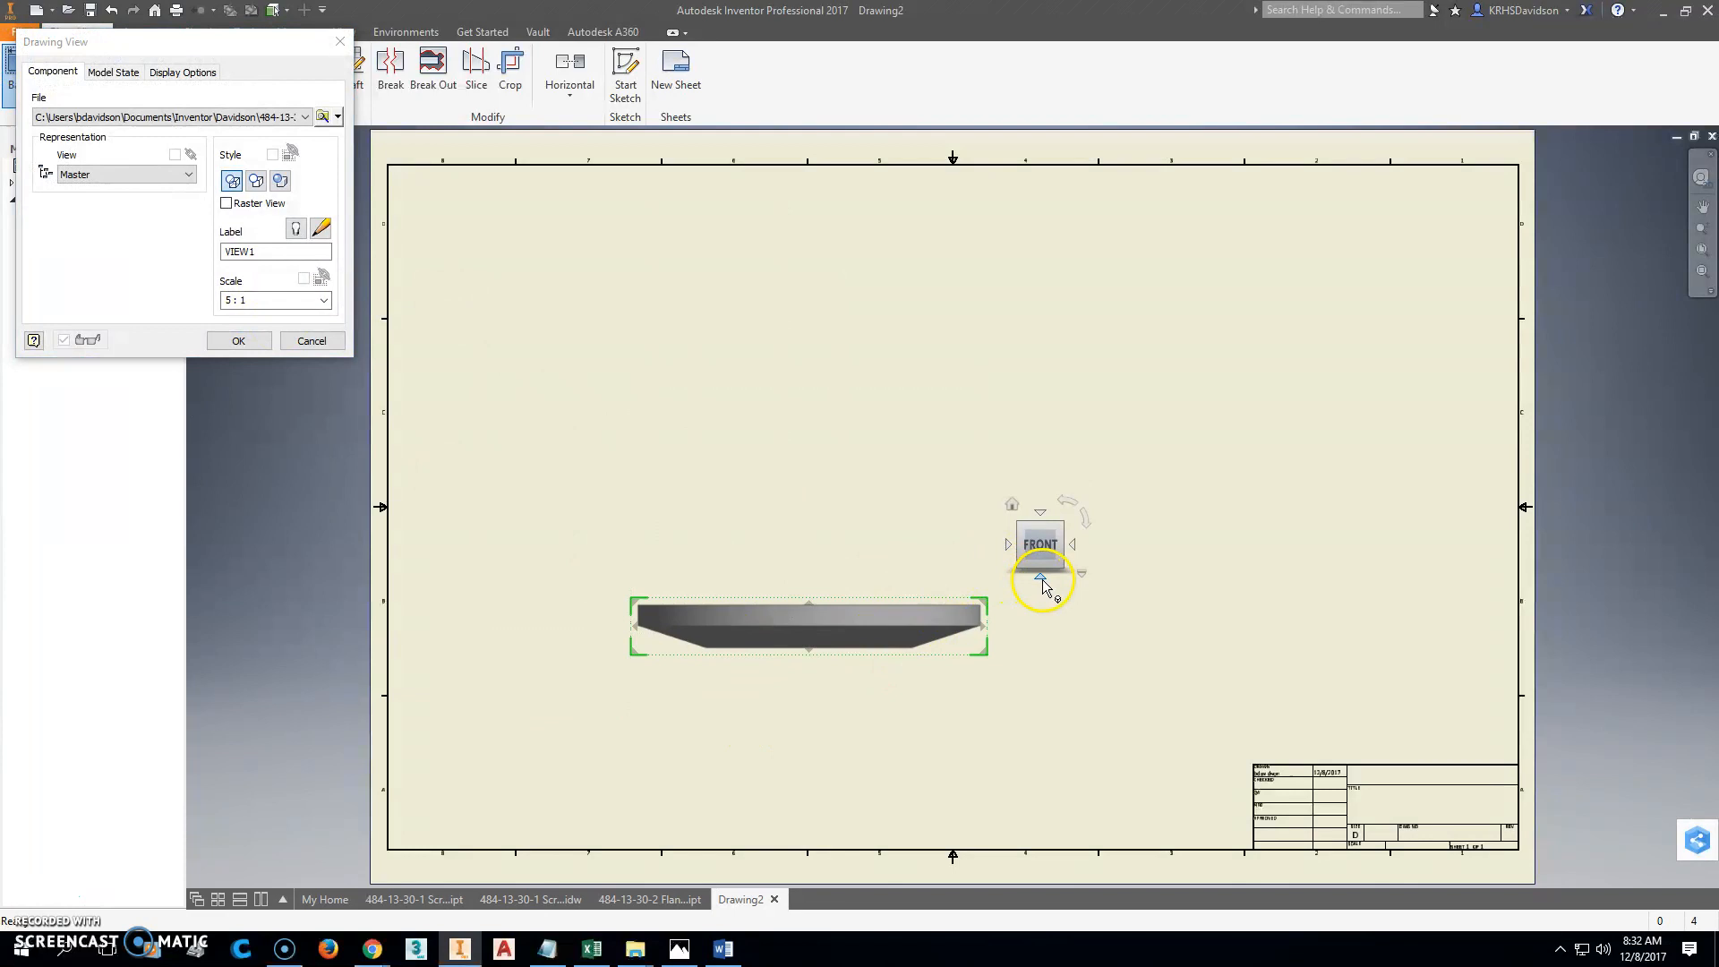
left_click(1041, 580)
left_click_drag(961, 544, 693, 530)
right_click(710, 512)
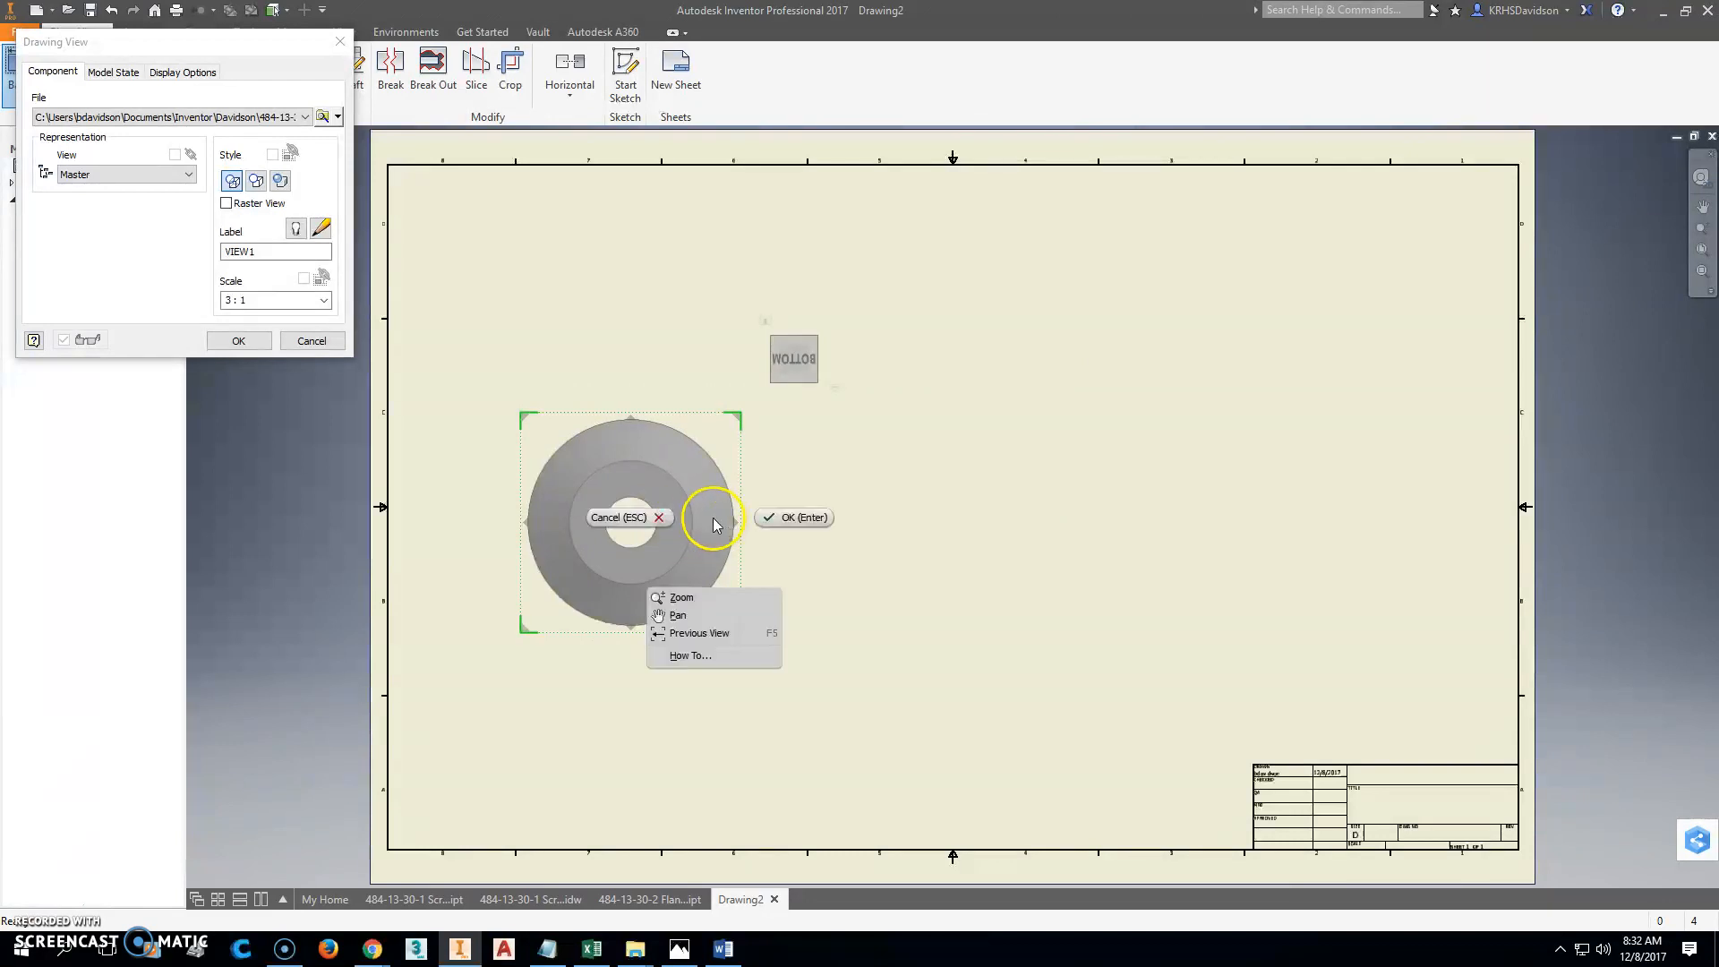
left_click(783, 513)
Project a side view of the flange to the right of the base view, near the middle of the sheet.
left_click(60, 70)
left_click(637, 471)
left_click(918, 483)
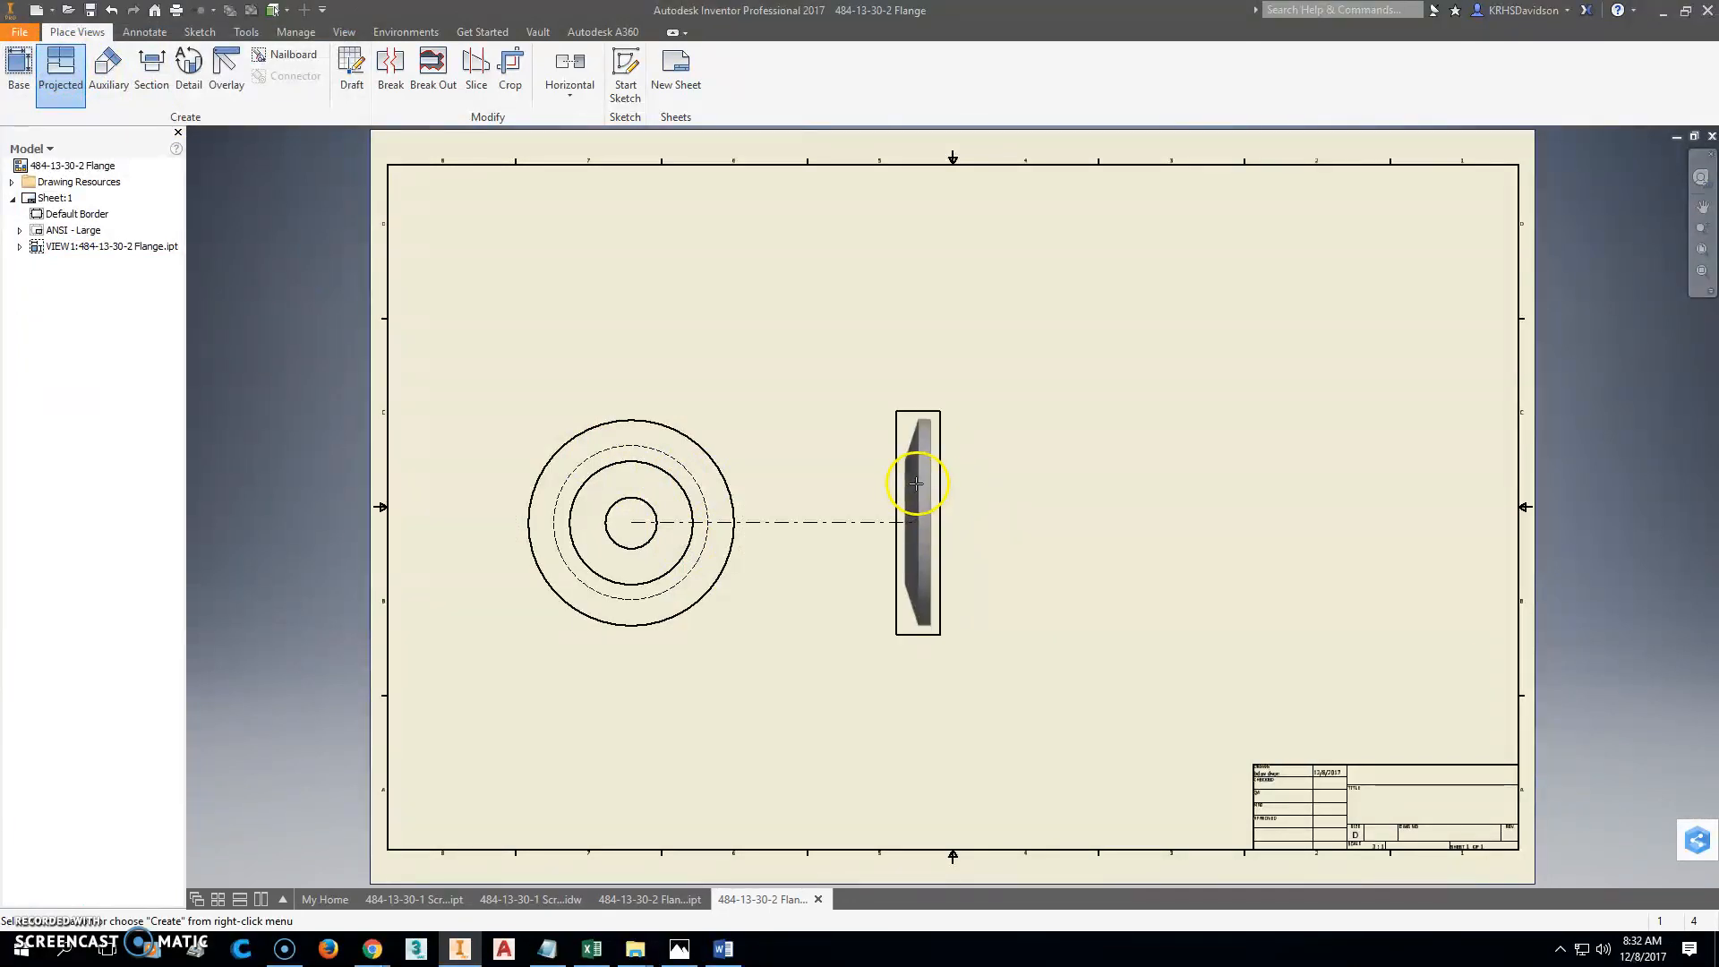
right_click(1030, 528)
left_click(1083, 533)
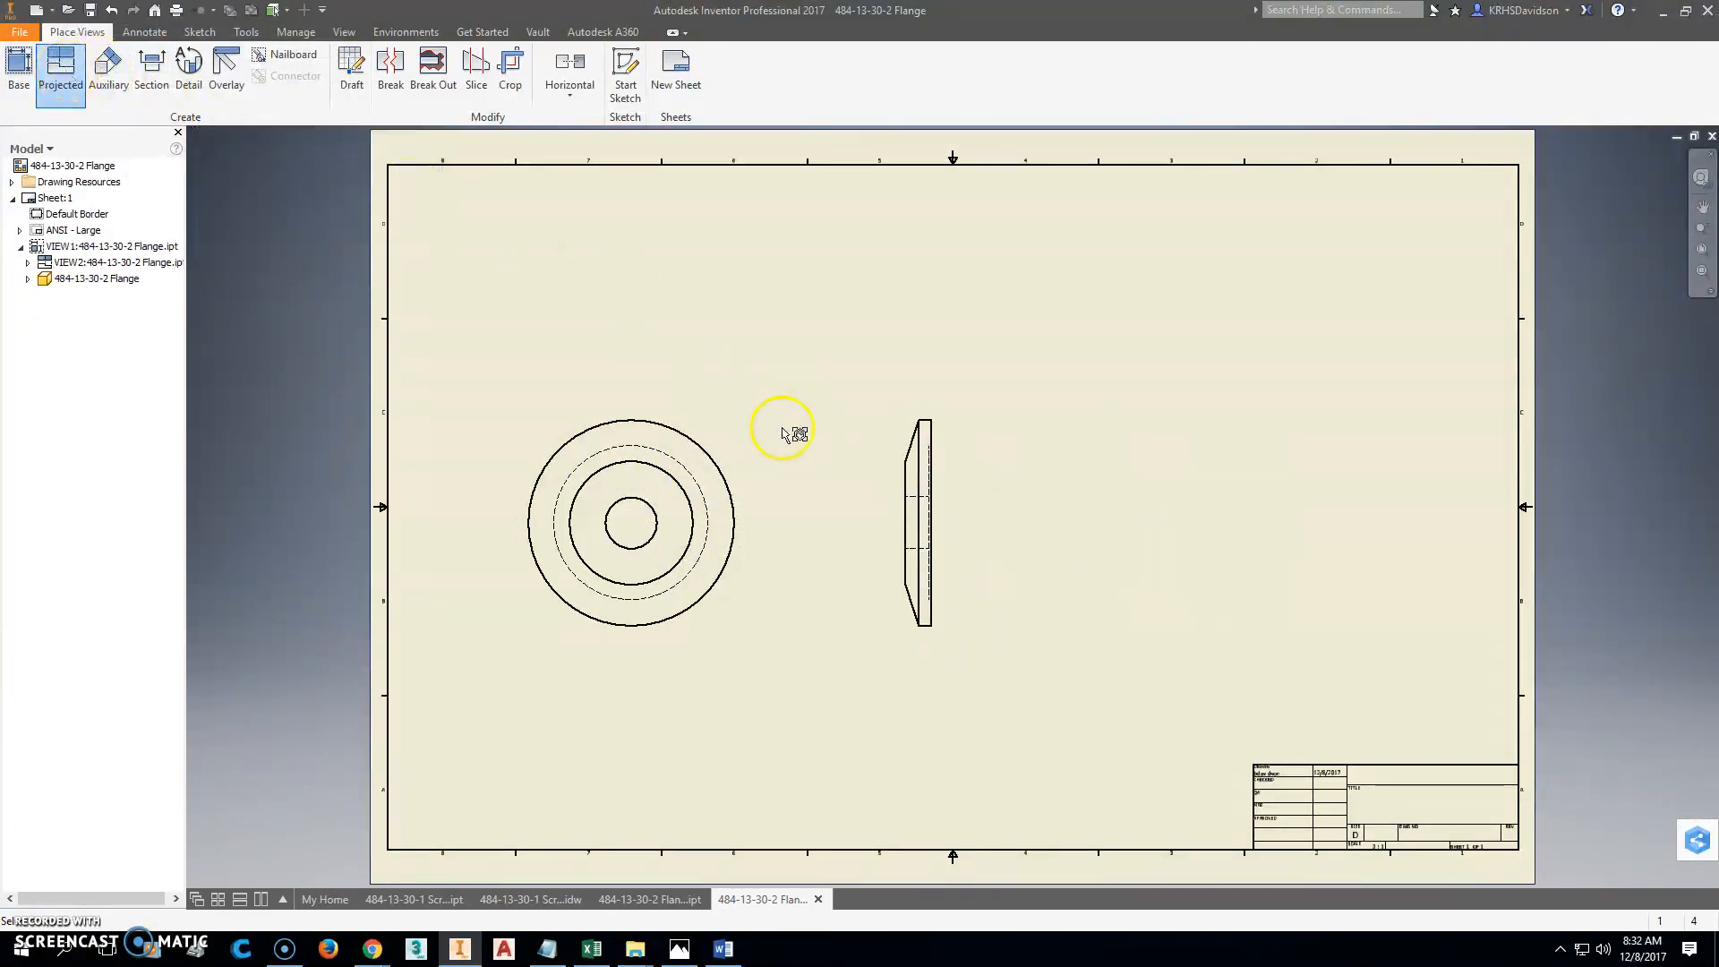
Project a circular view of the recessed face from the side view onto the right half of the sheet.
left_click(925, 479)
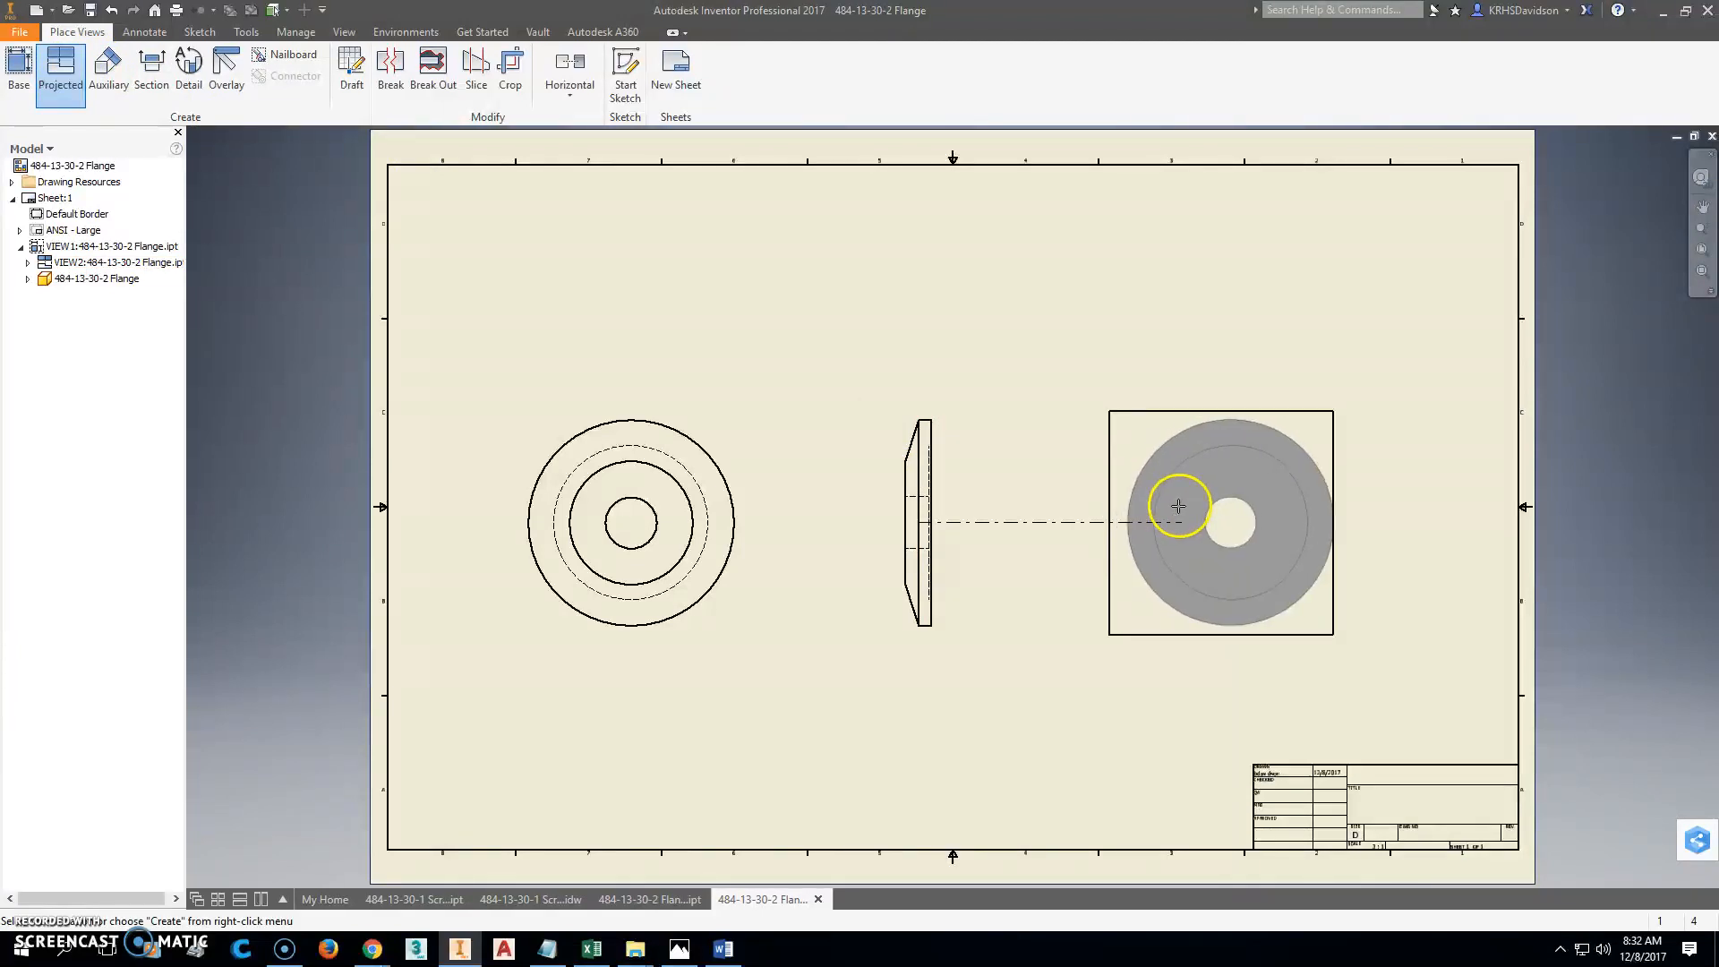
right_click(1181, 504)
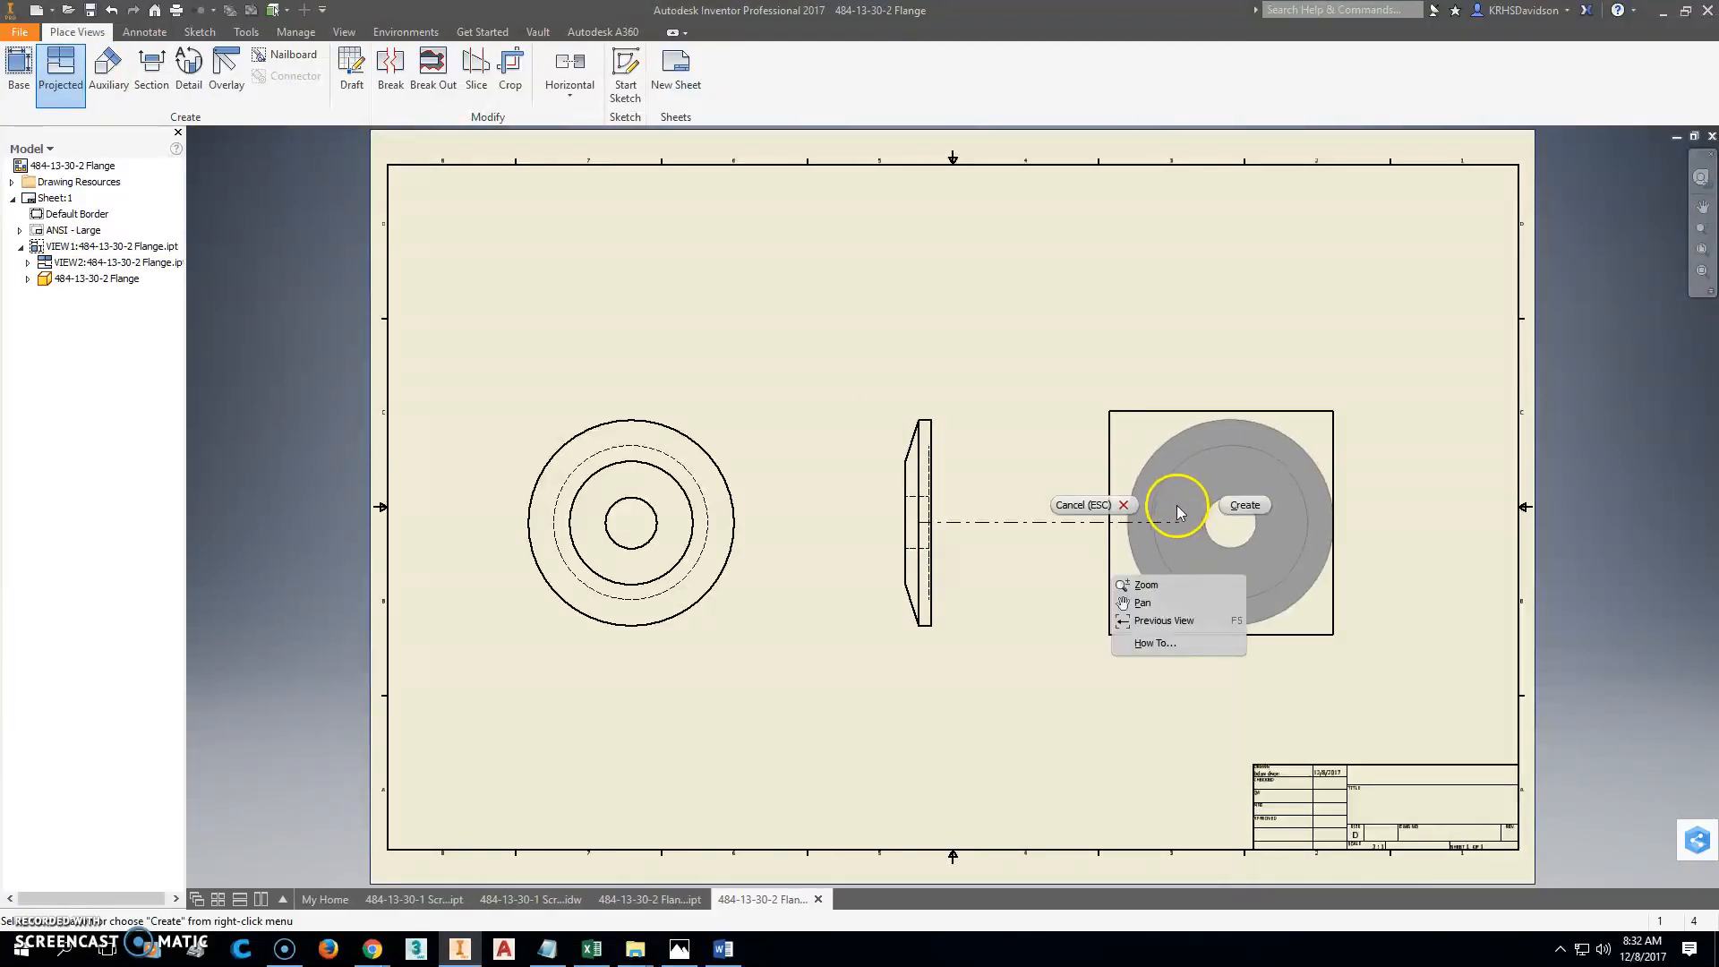
left_click(1245, 507)
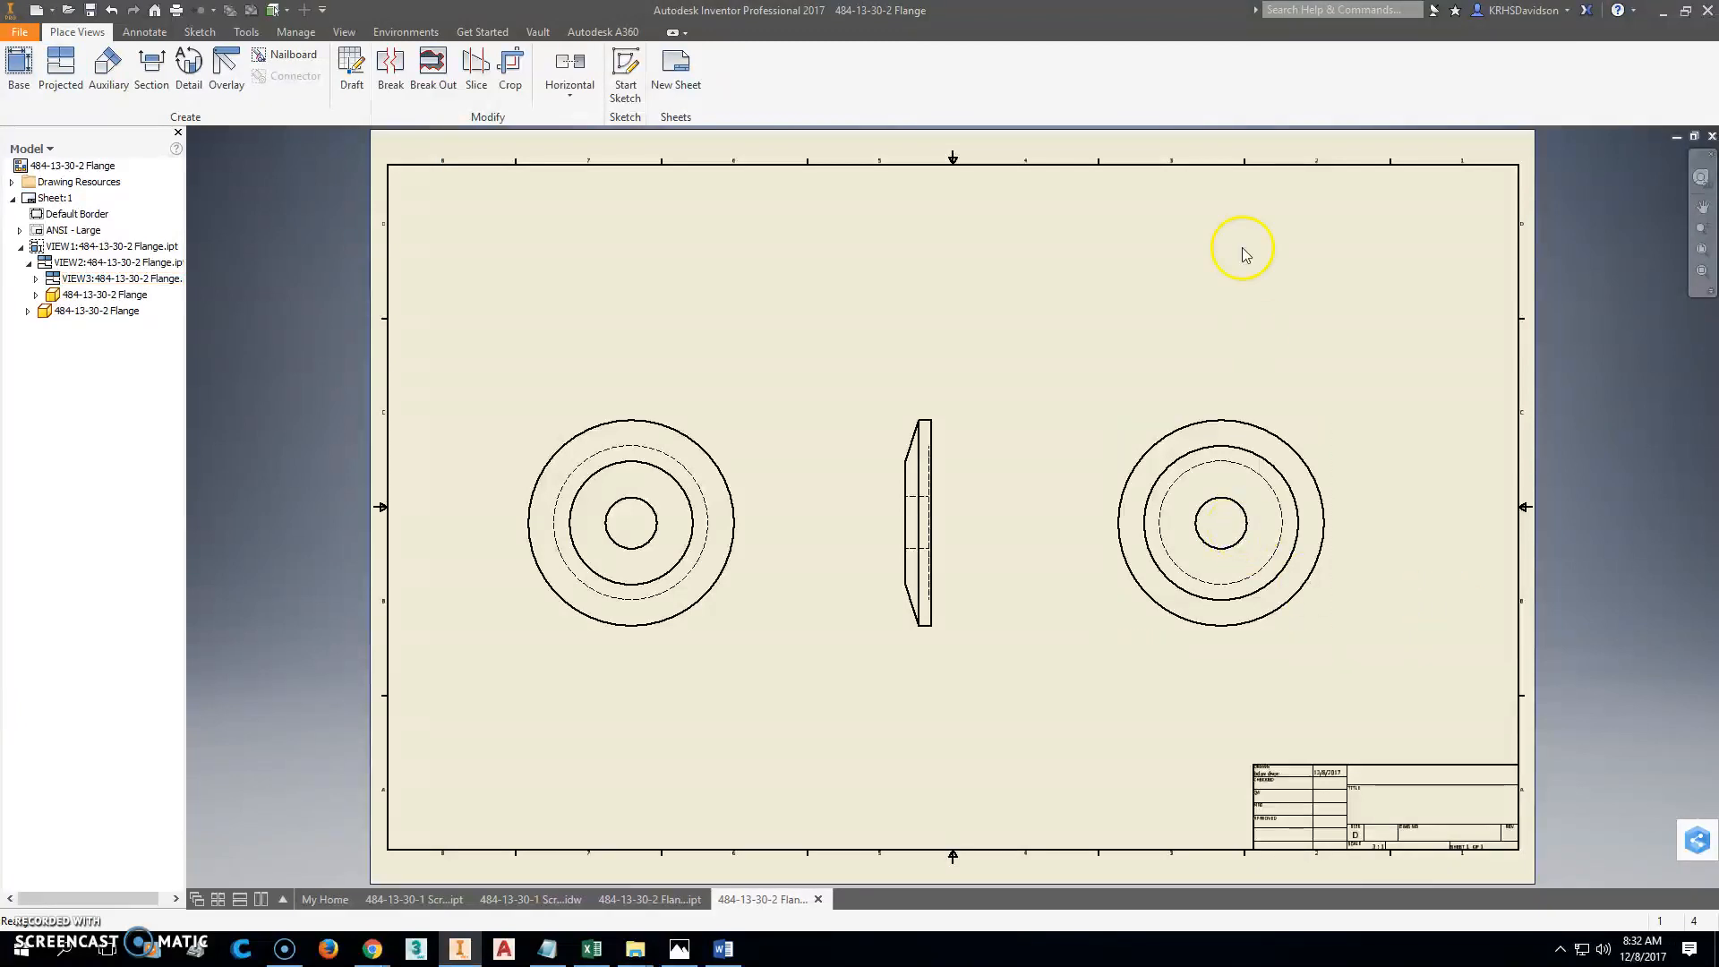
Project isometric views of both flange faces from the side view and arrange them side by side in the sheet's upper-right corner.
left_click(60, 72)
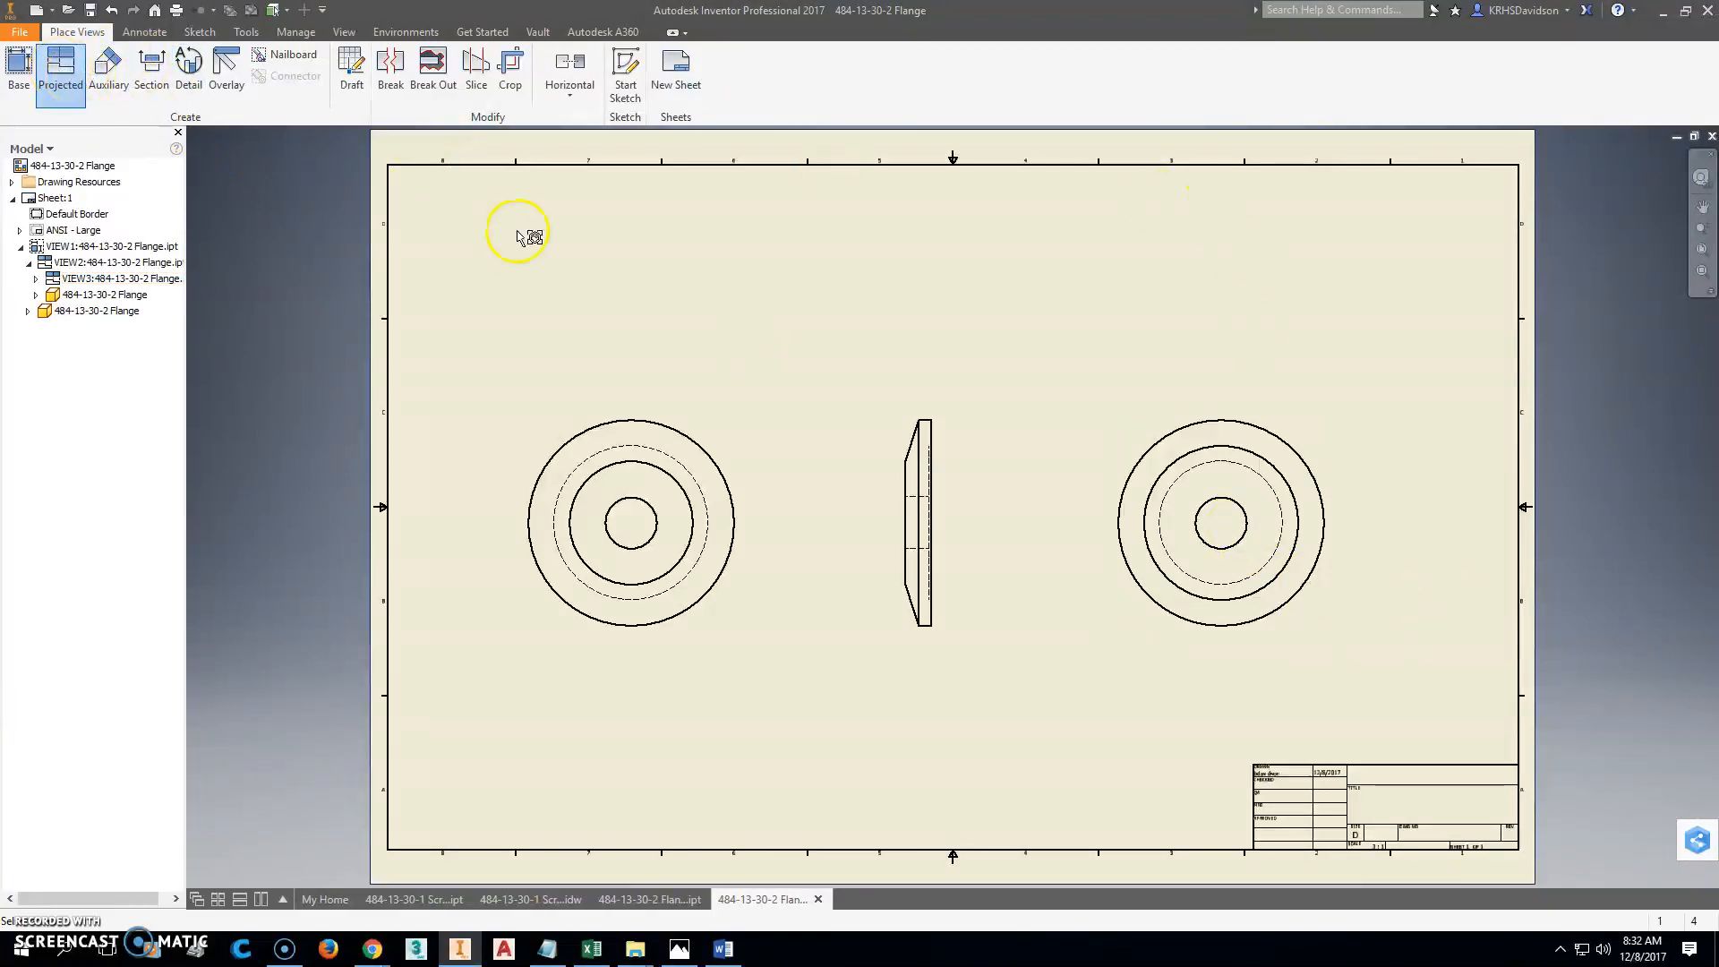
left_click(931, 473)
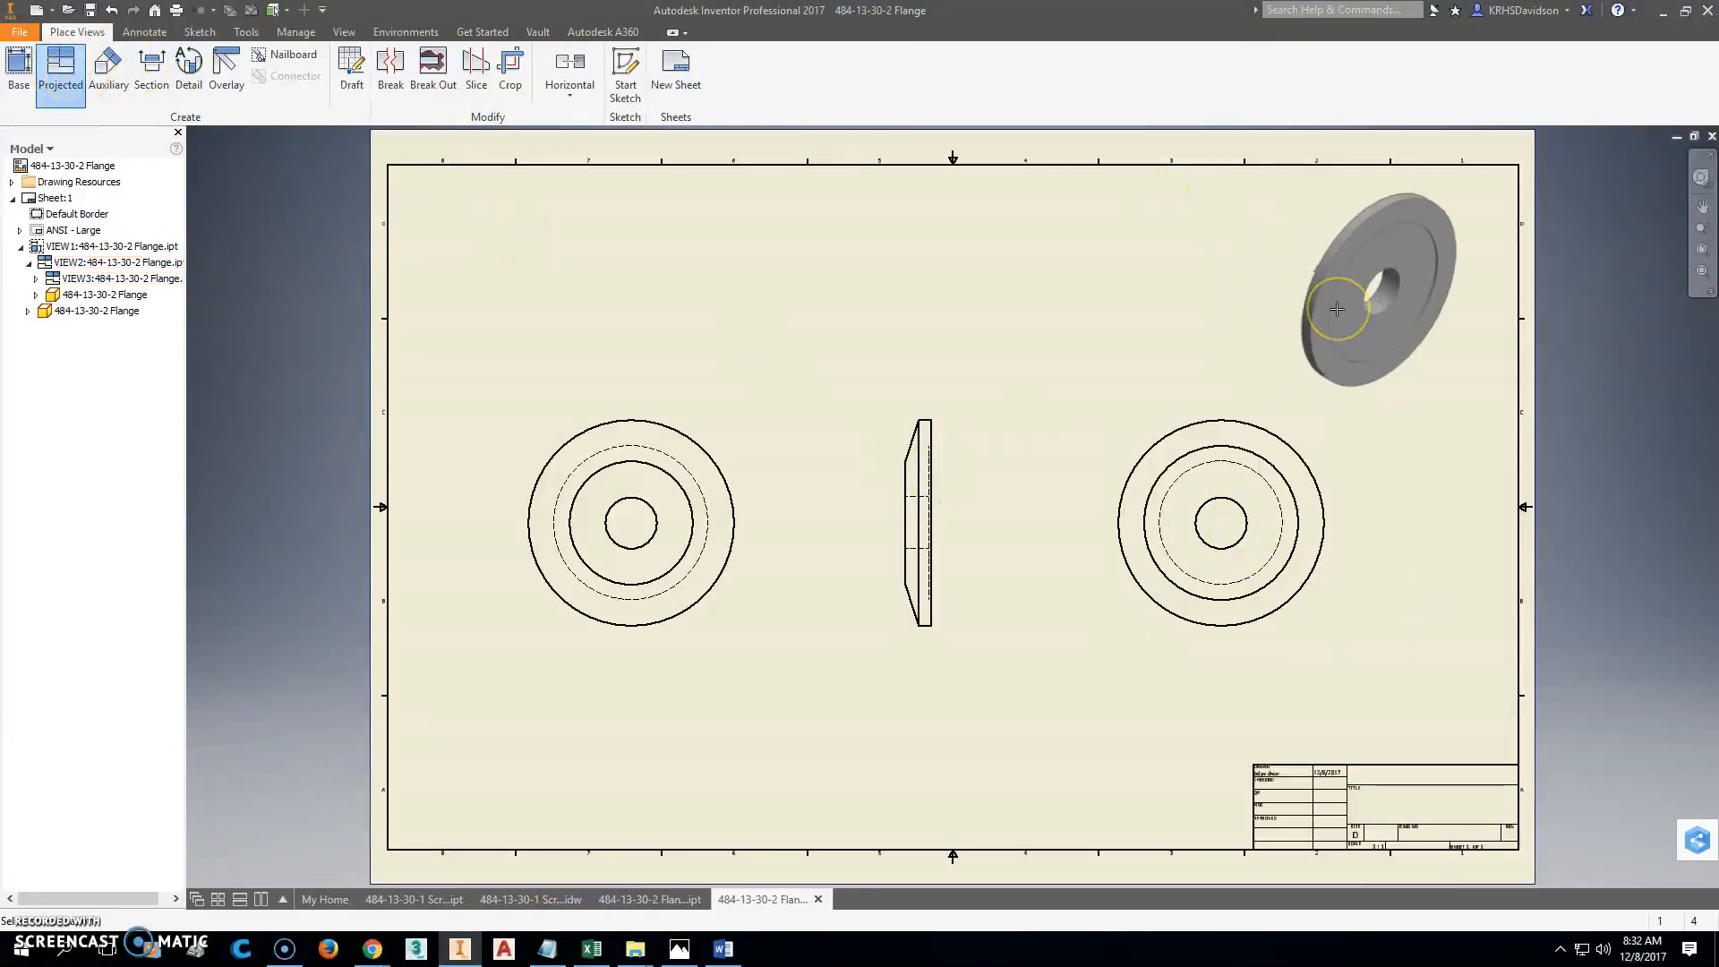
left_click(1338, 309)
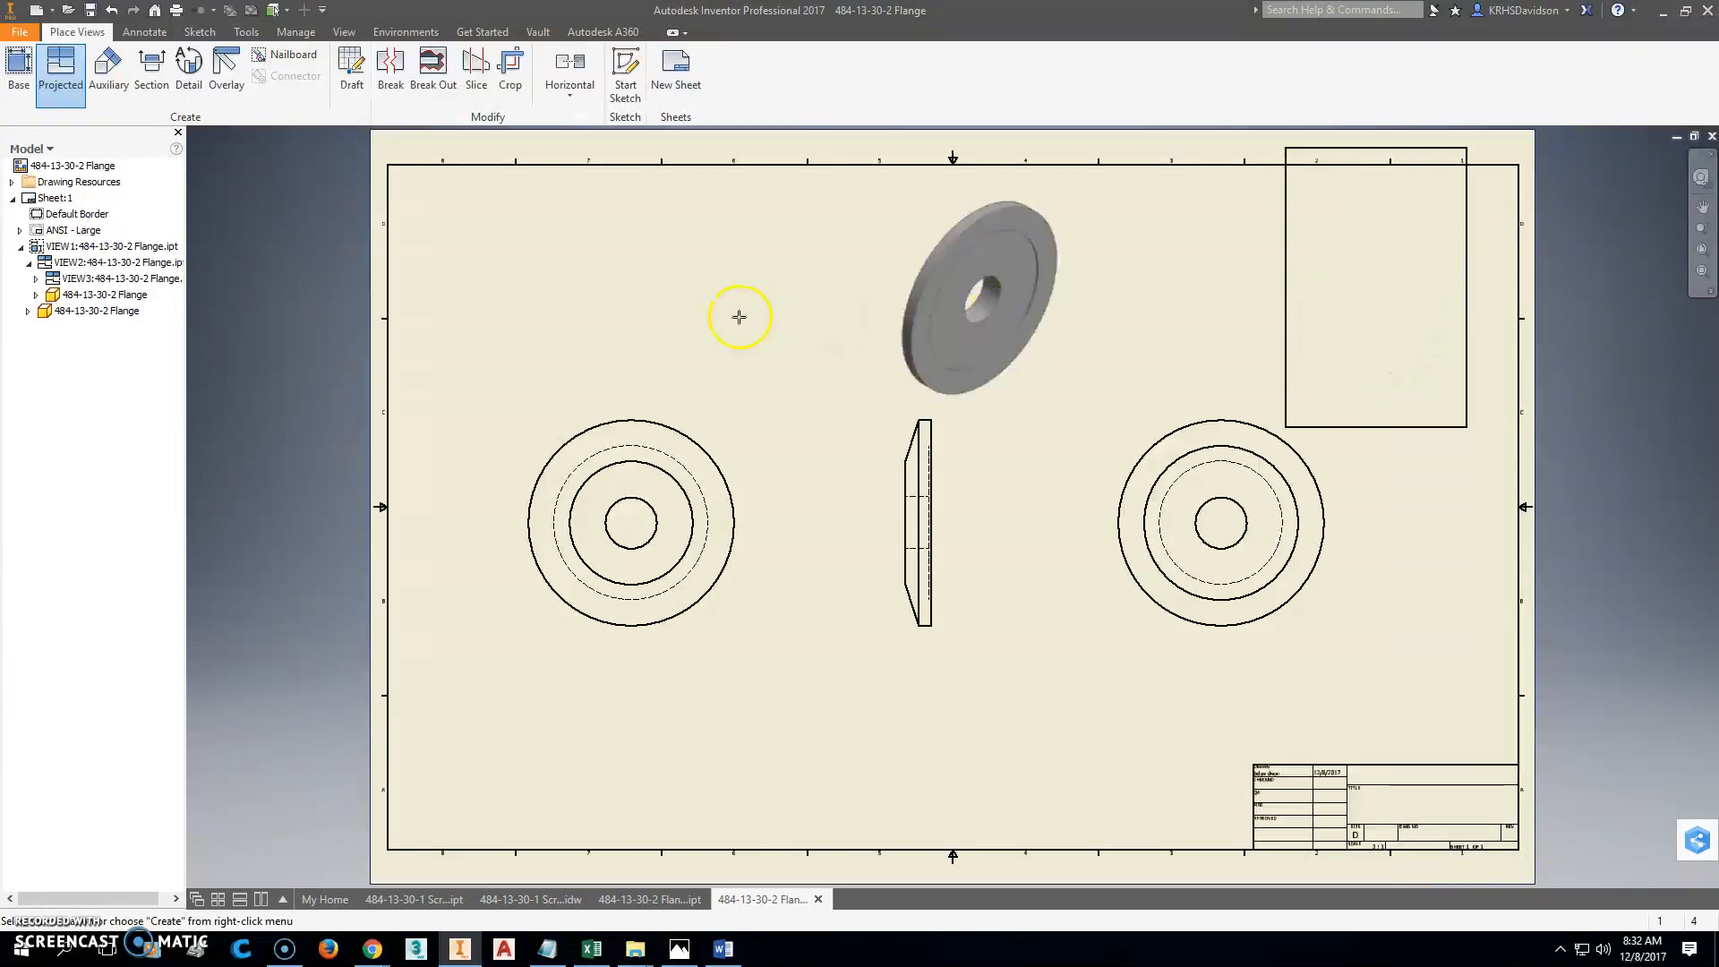
left_click(591, 306)
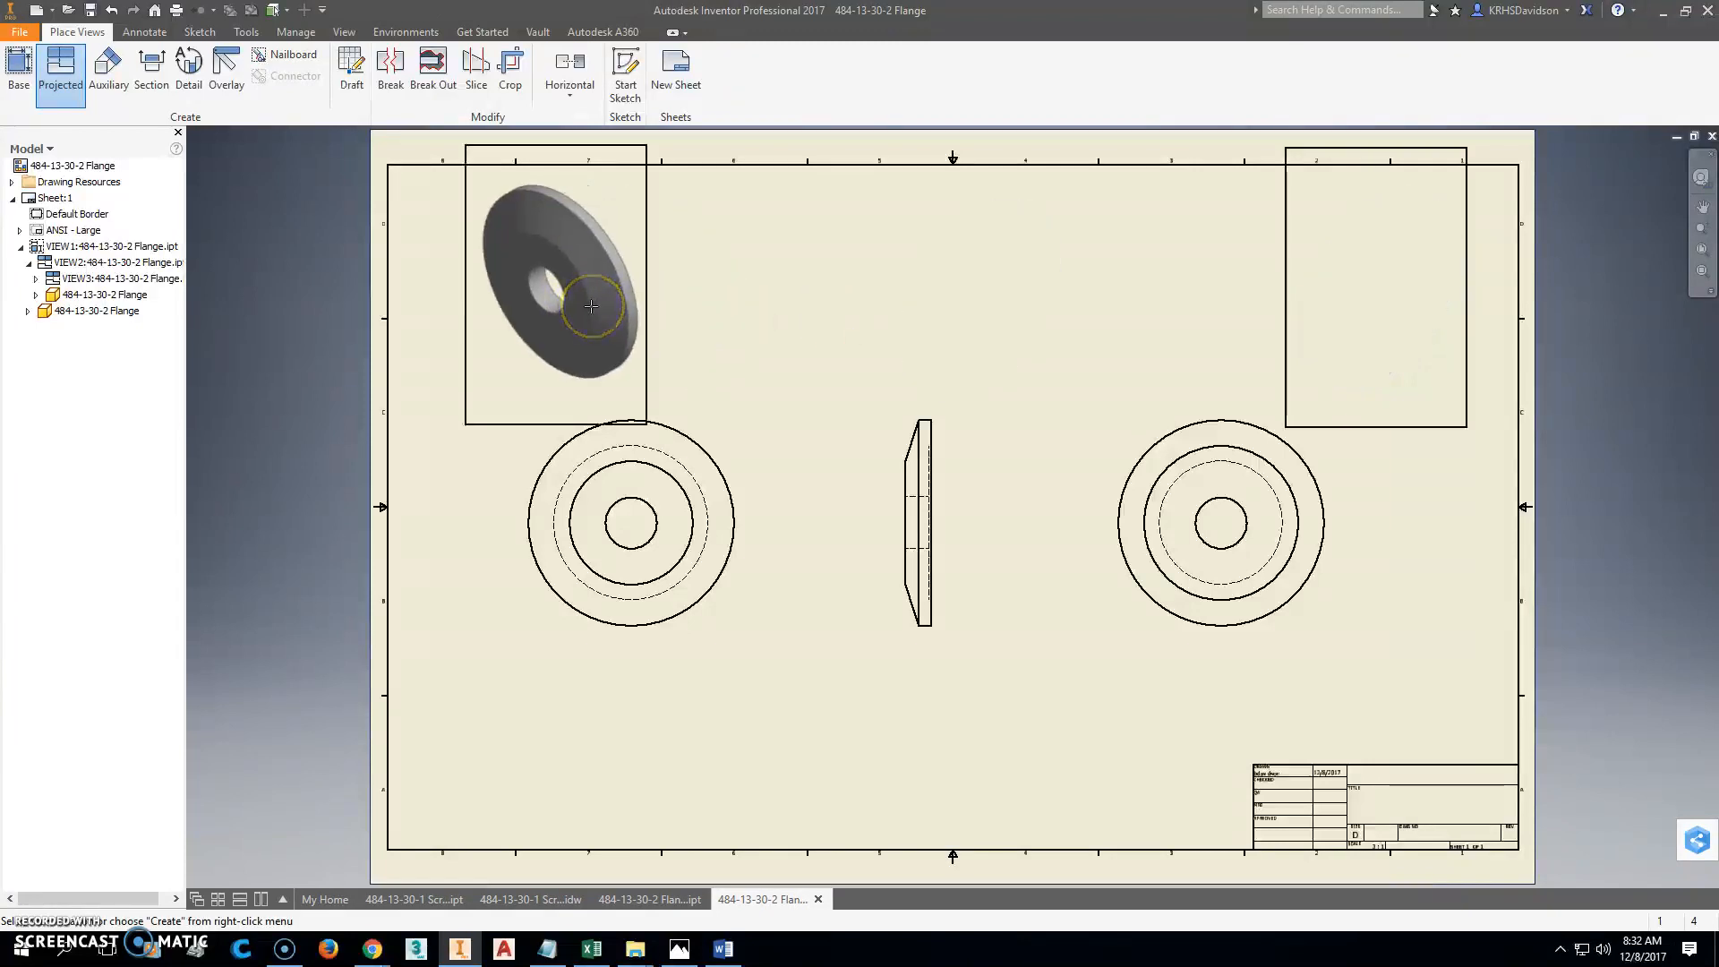
right_click(591, 307)
left_click(662, 308)
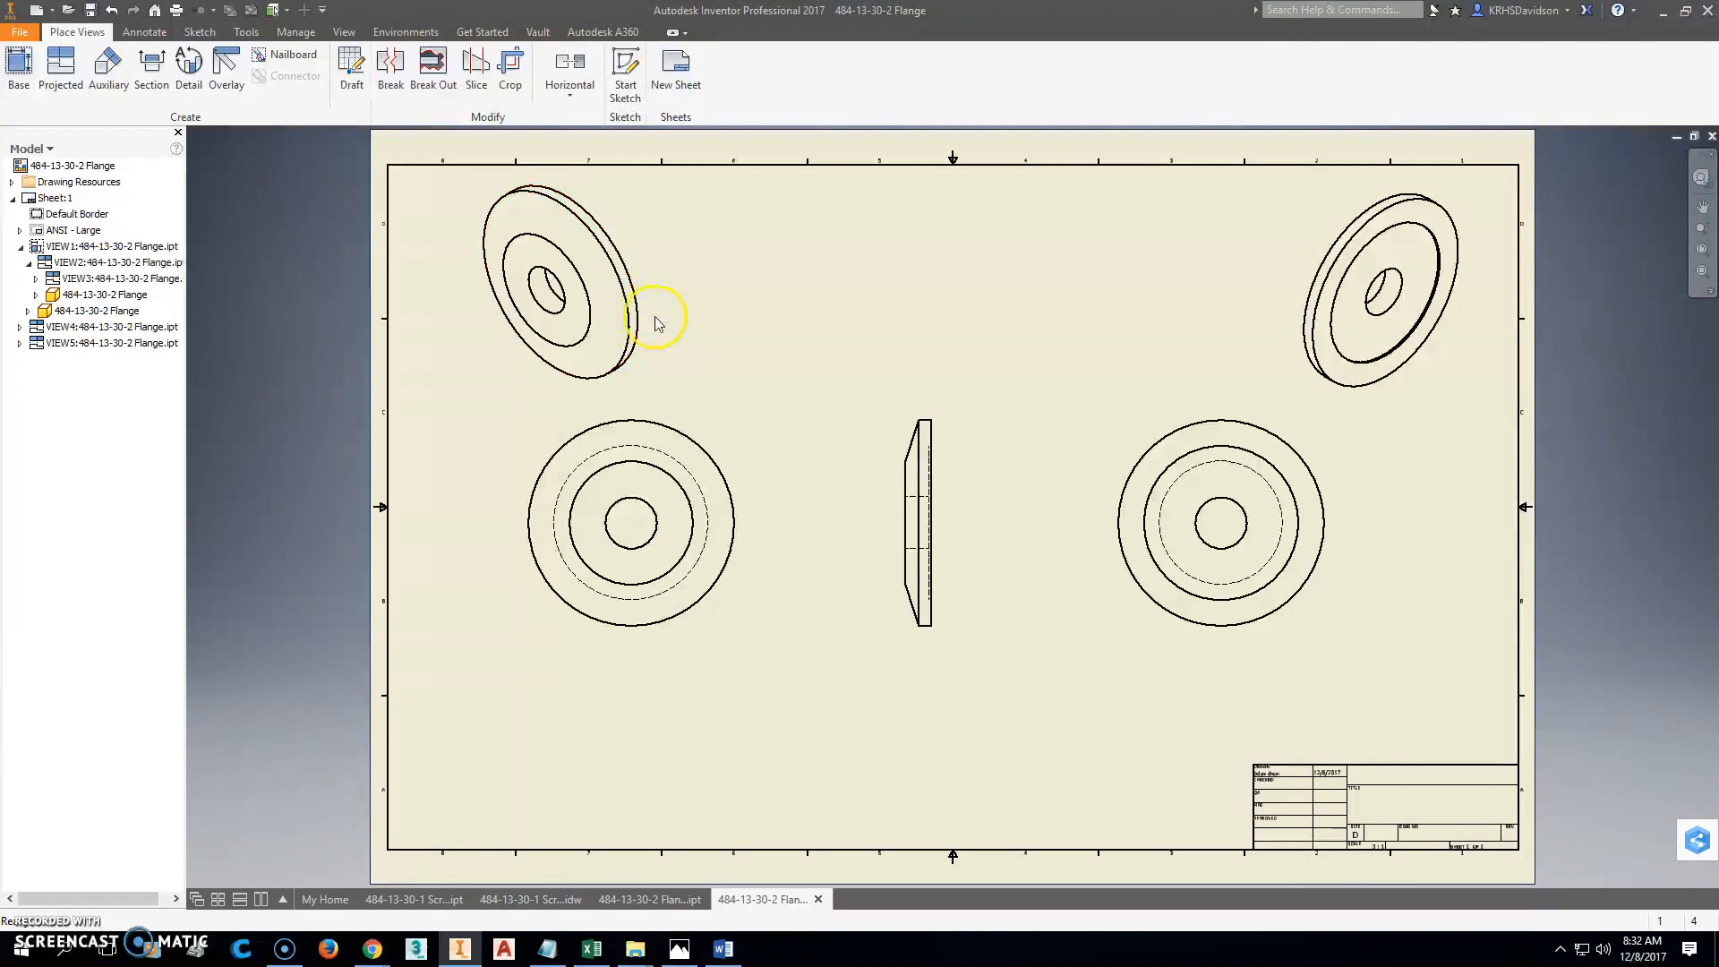
left_click_drag(653, 320, 1311, 329)
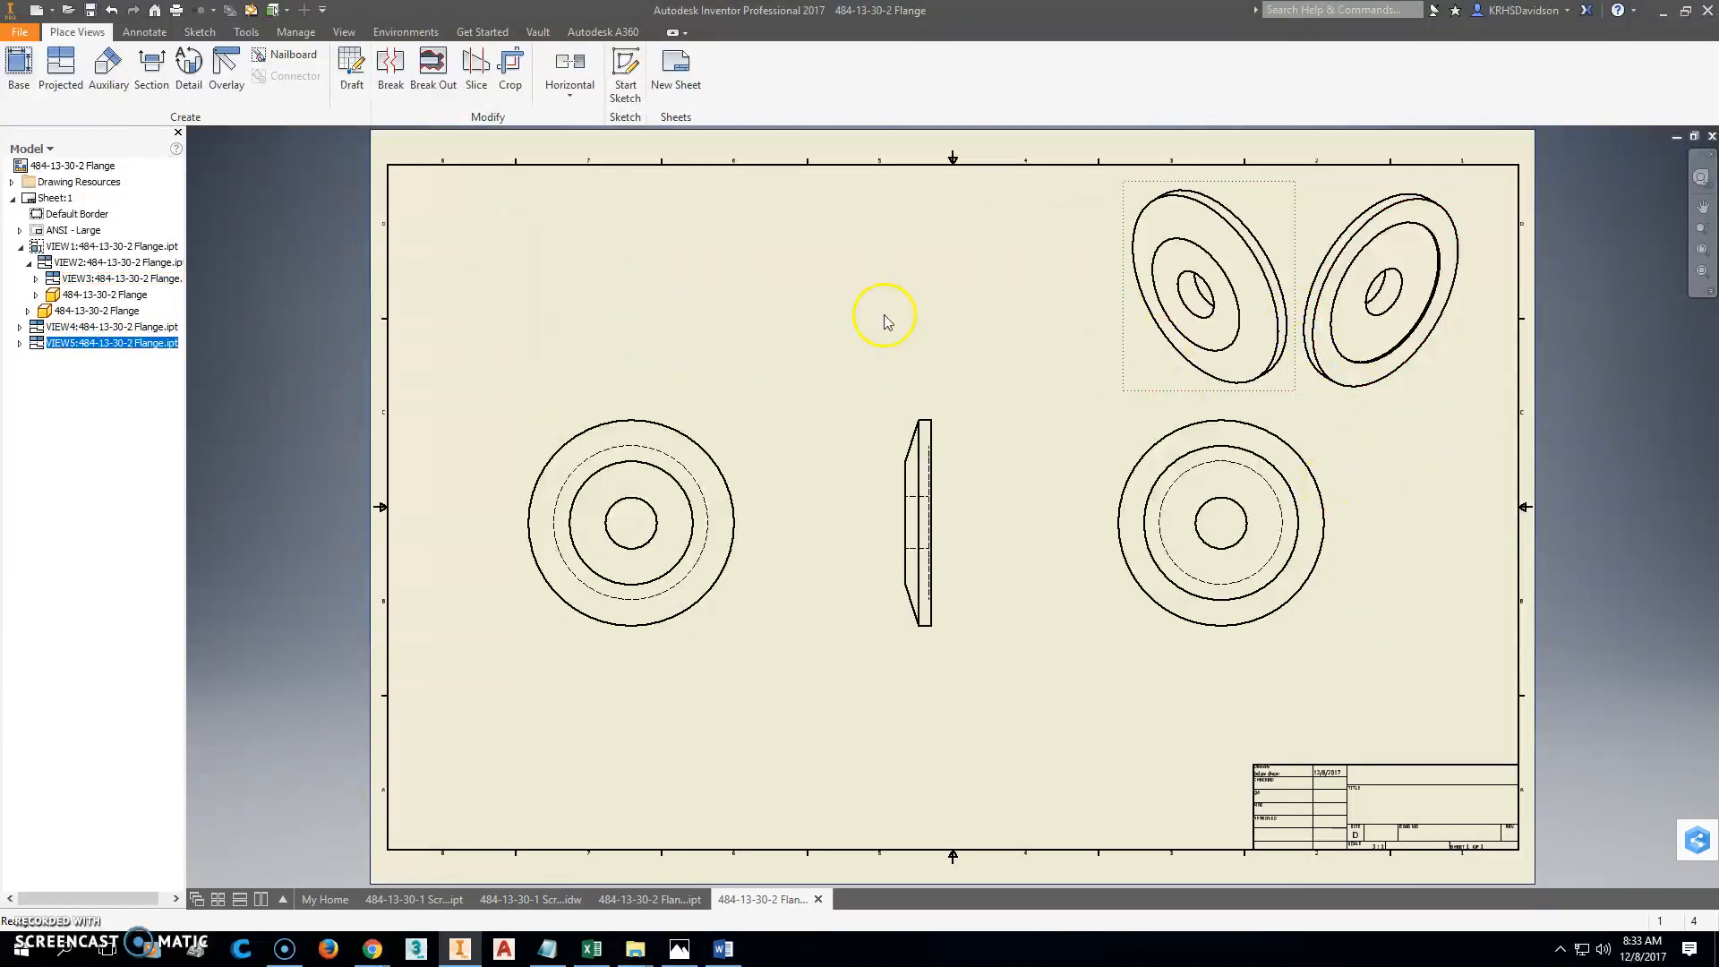
Add center marks to the outer circles of both circular flange views.
left_click(144, 32)
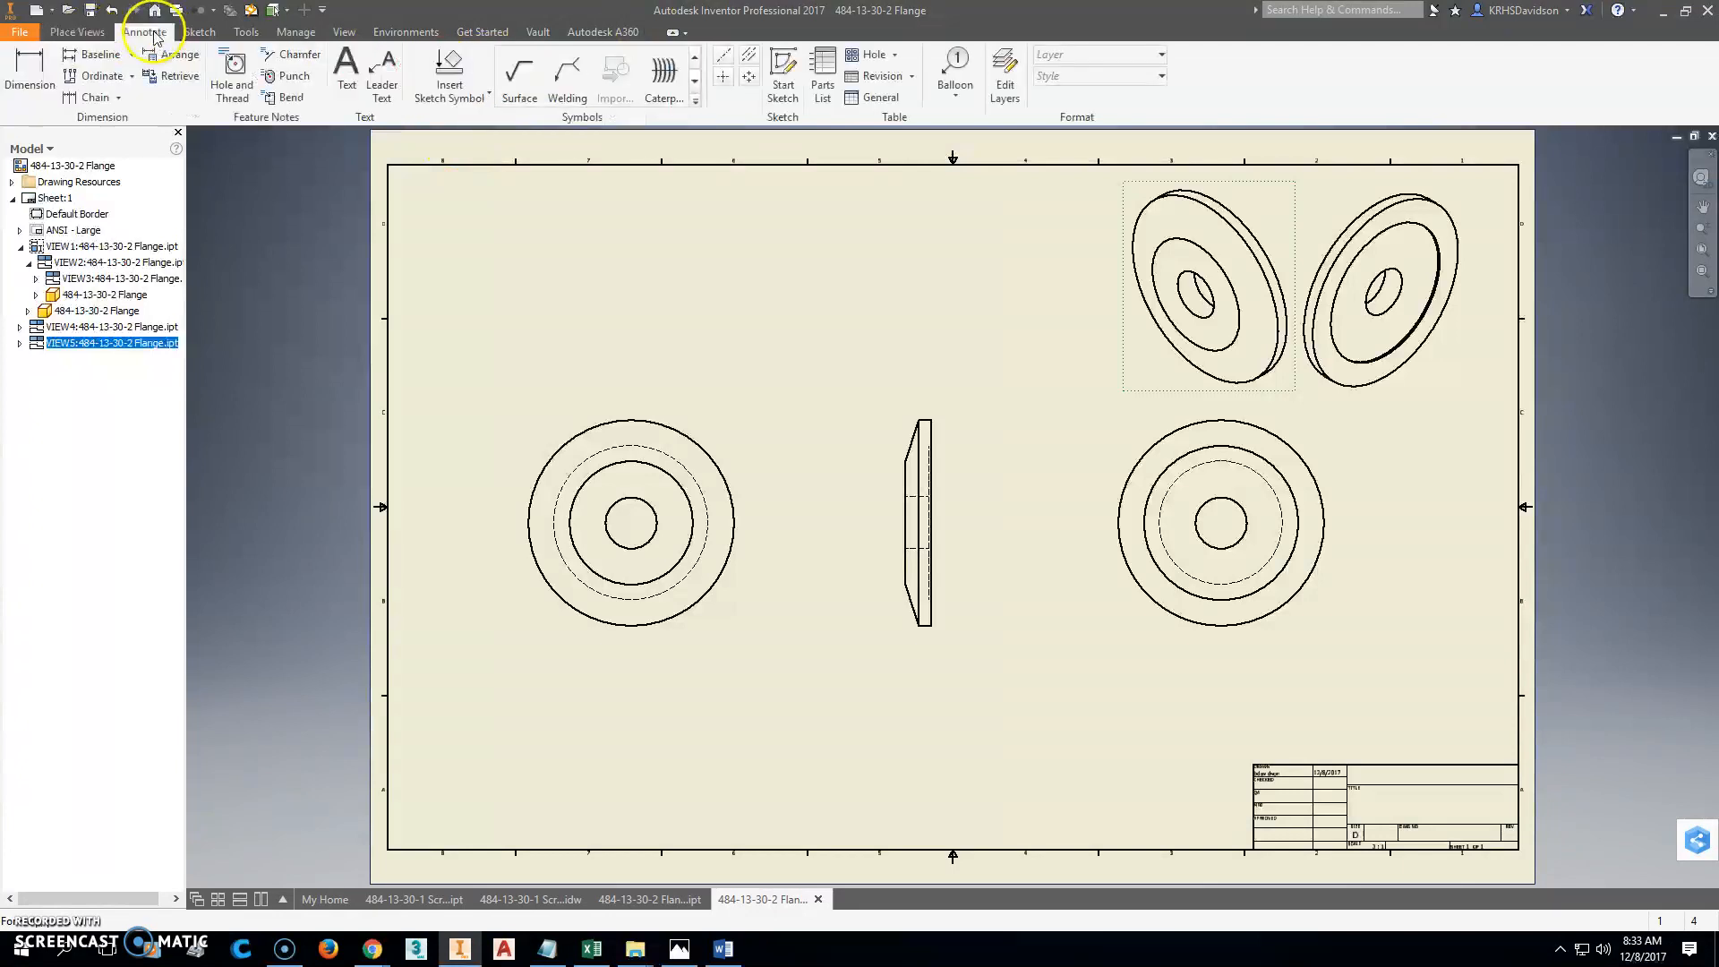
left_click(722, 76)
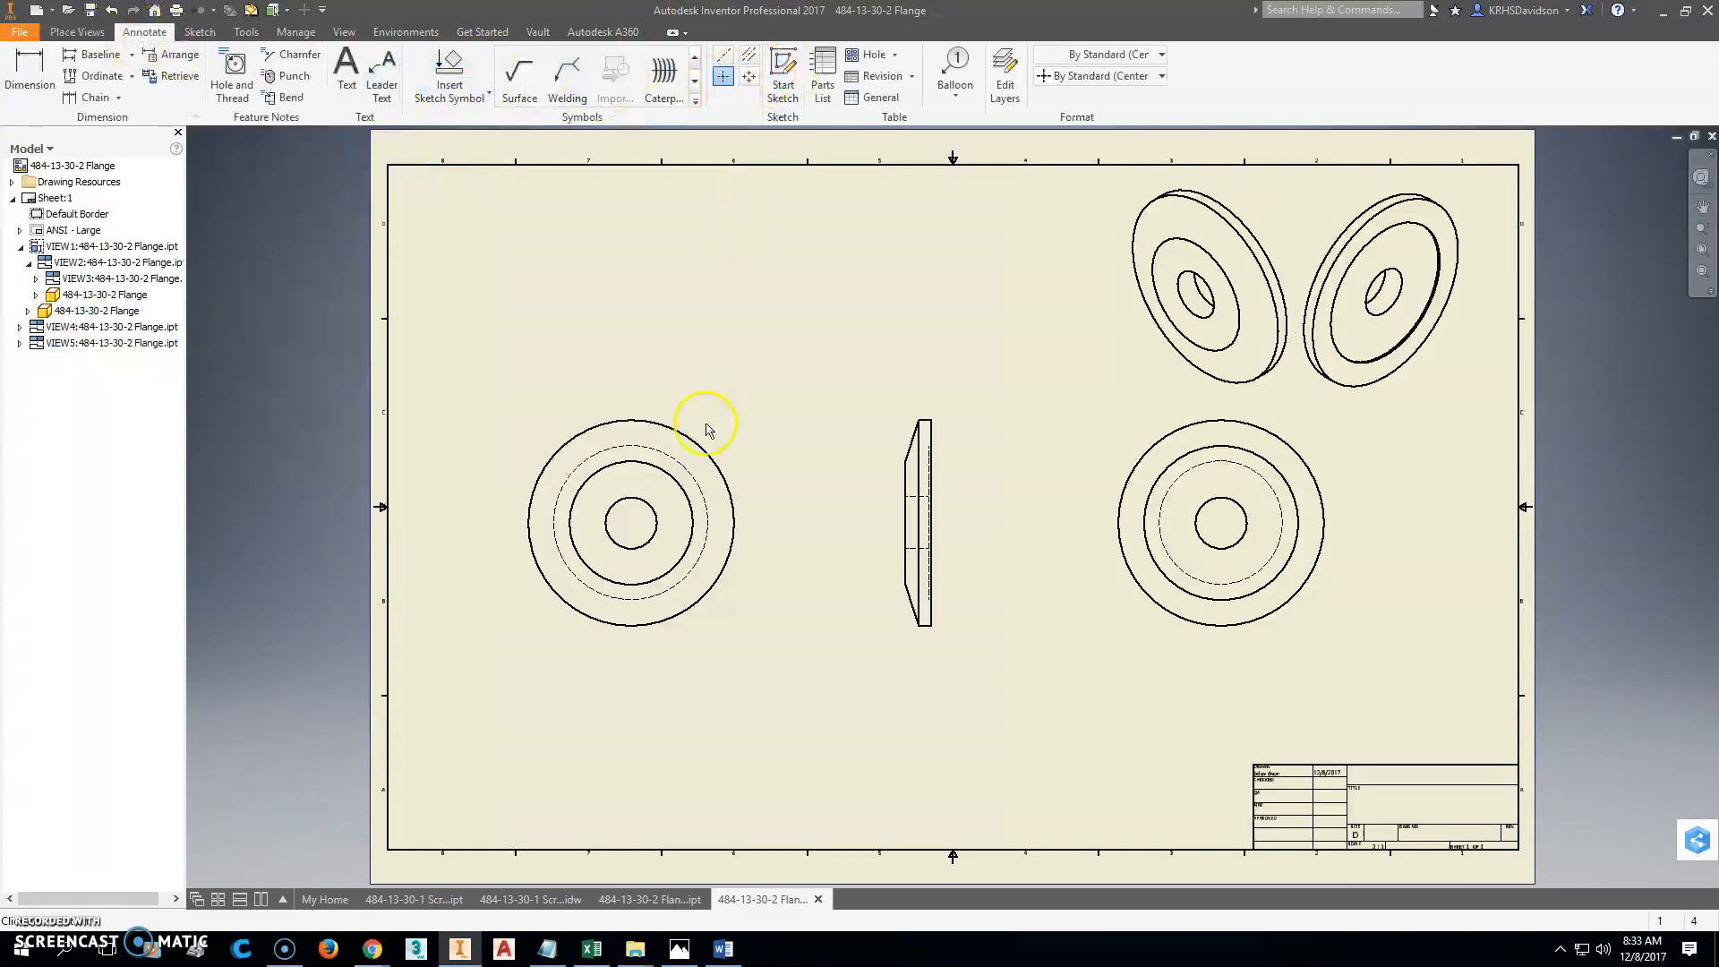
left_click(699, 445)
left_click(721, 82)
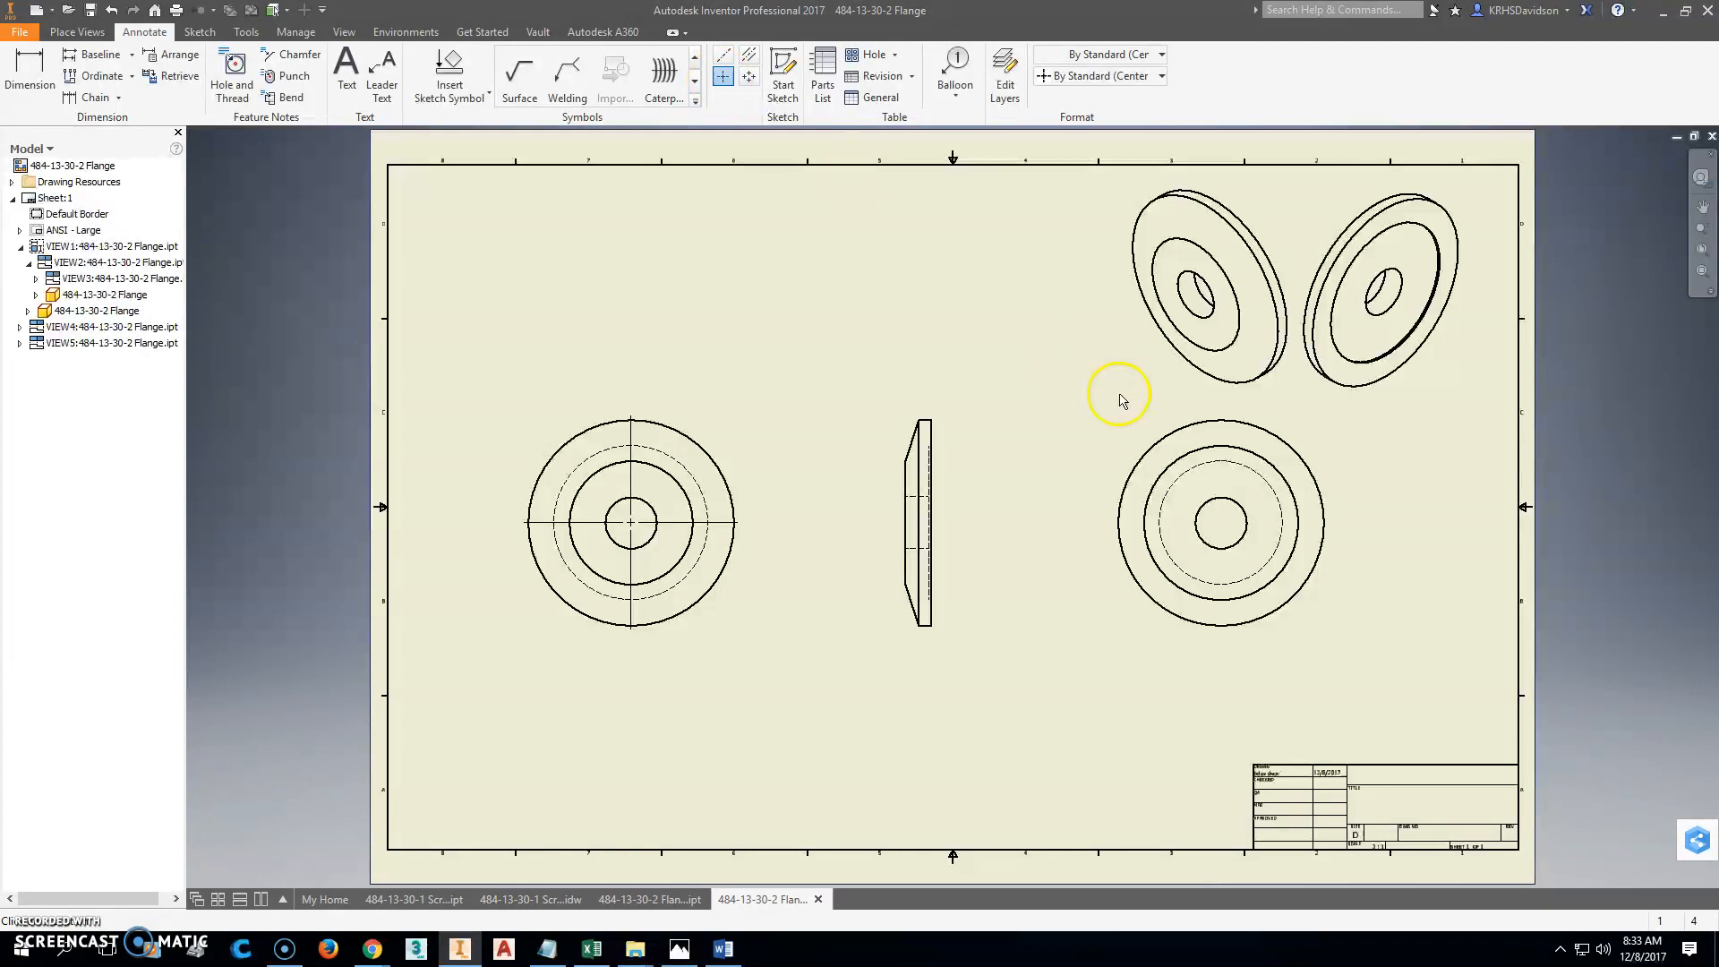
Add a centerline bisector between the two hidden bore edges in the side view.
left_click(750, 56)
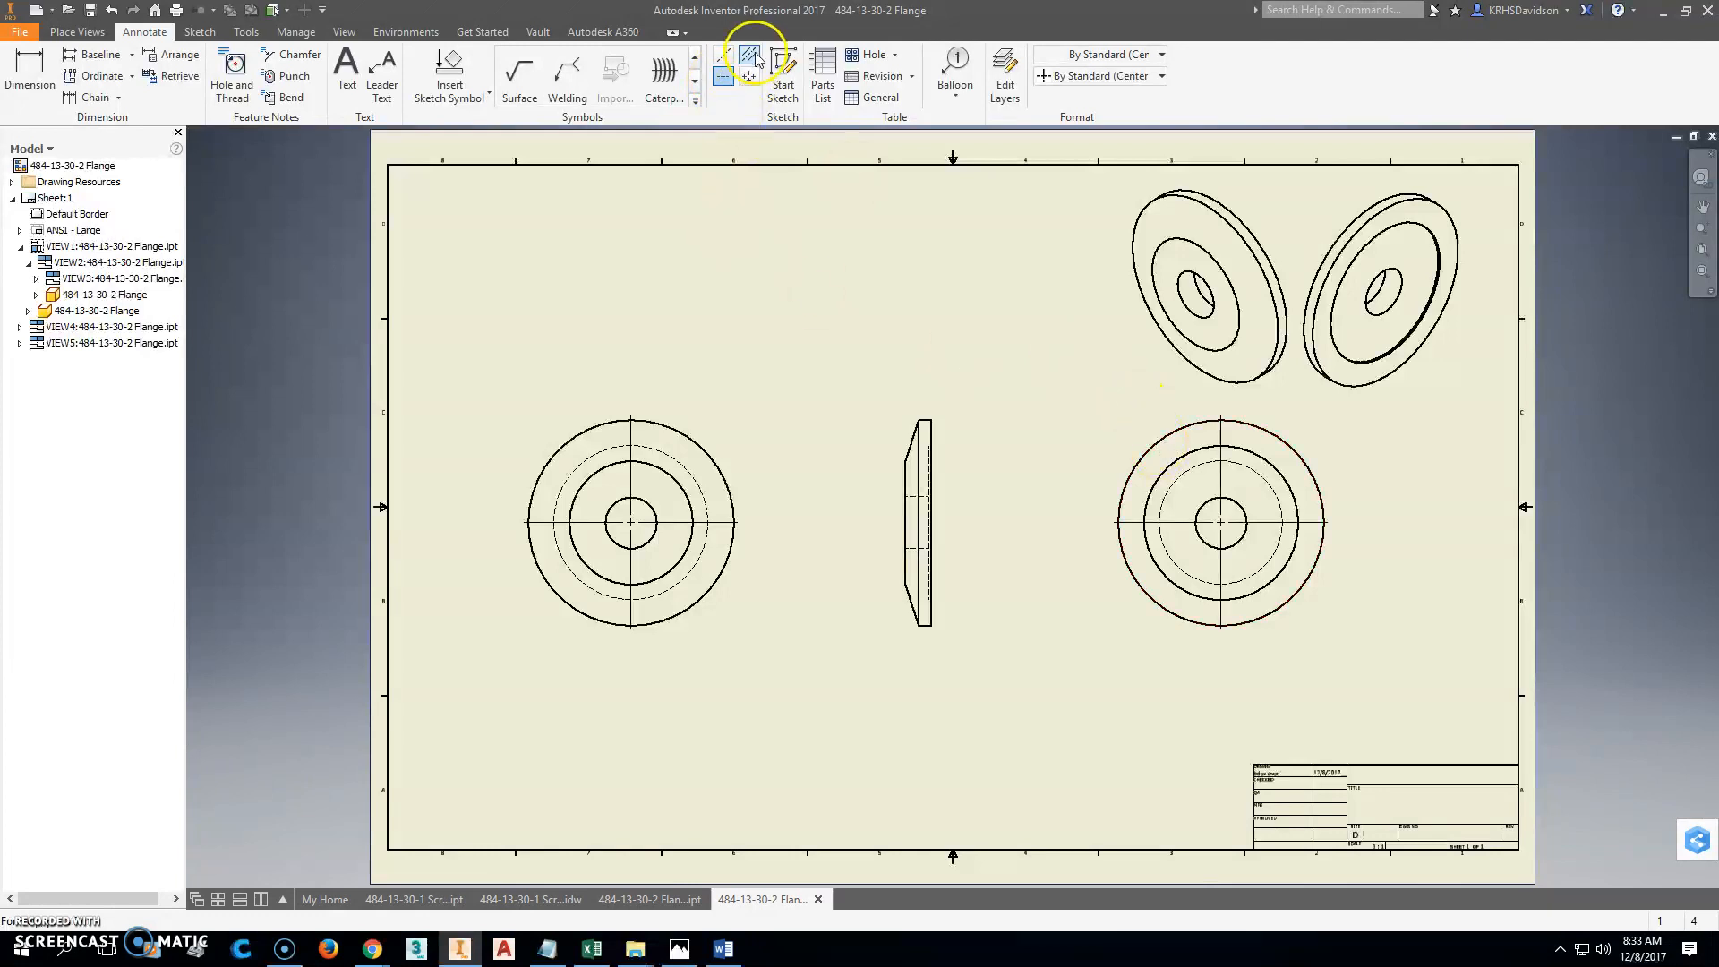
scroll(931, 538, "up", 3)
scroll(895, 557, "up", 2)
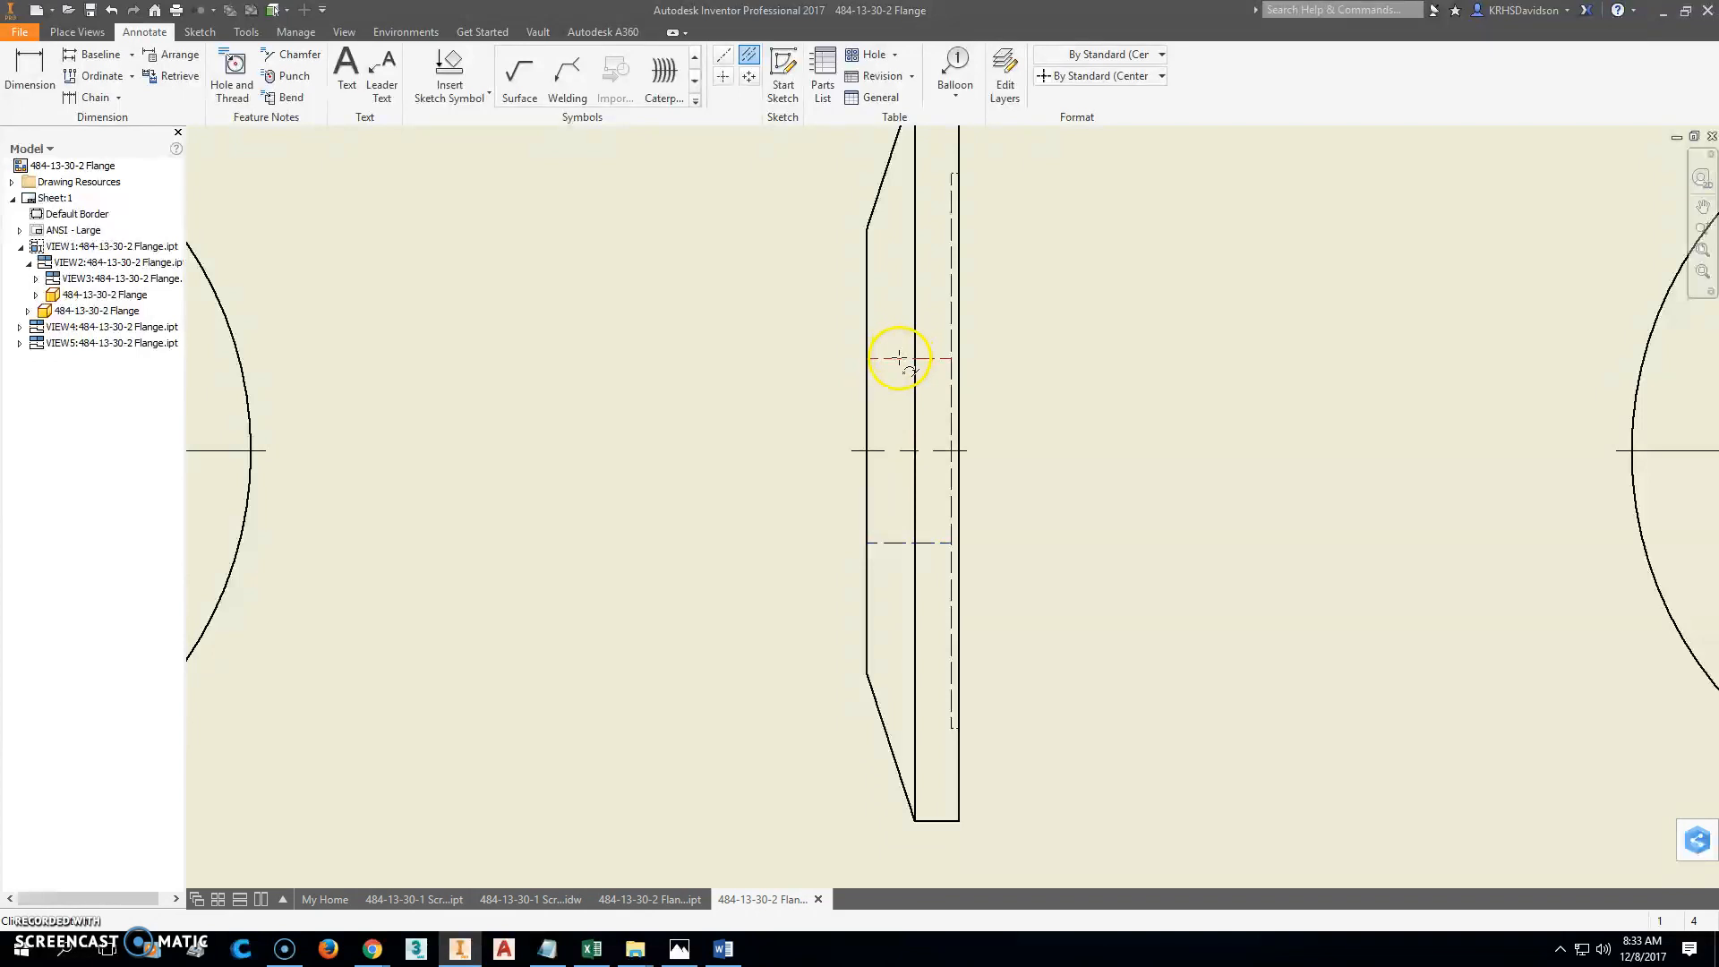
scroll(1271, 524, "down", 5)
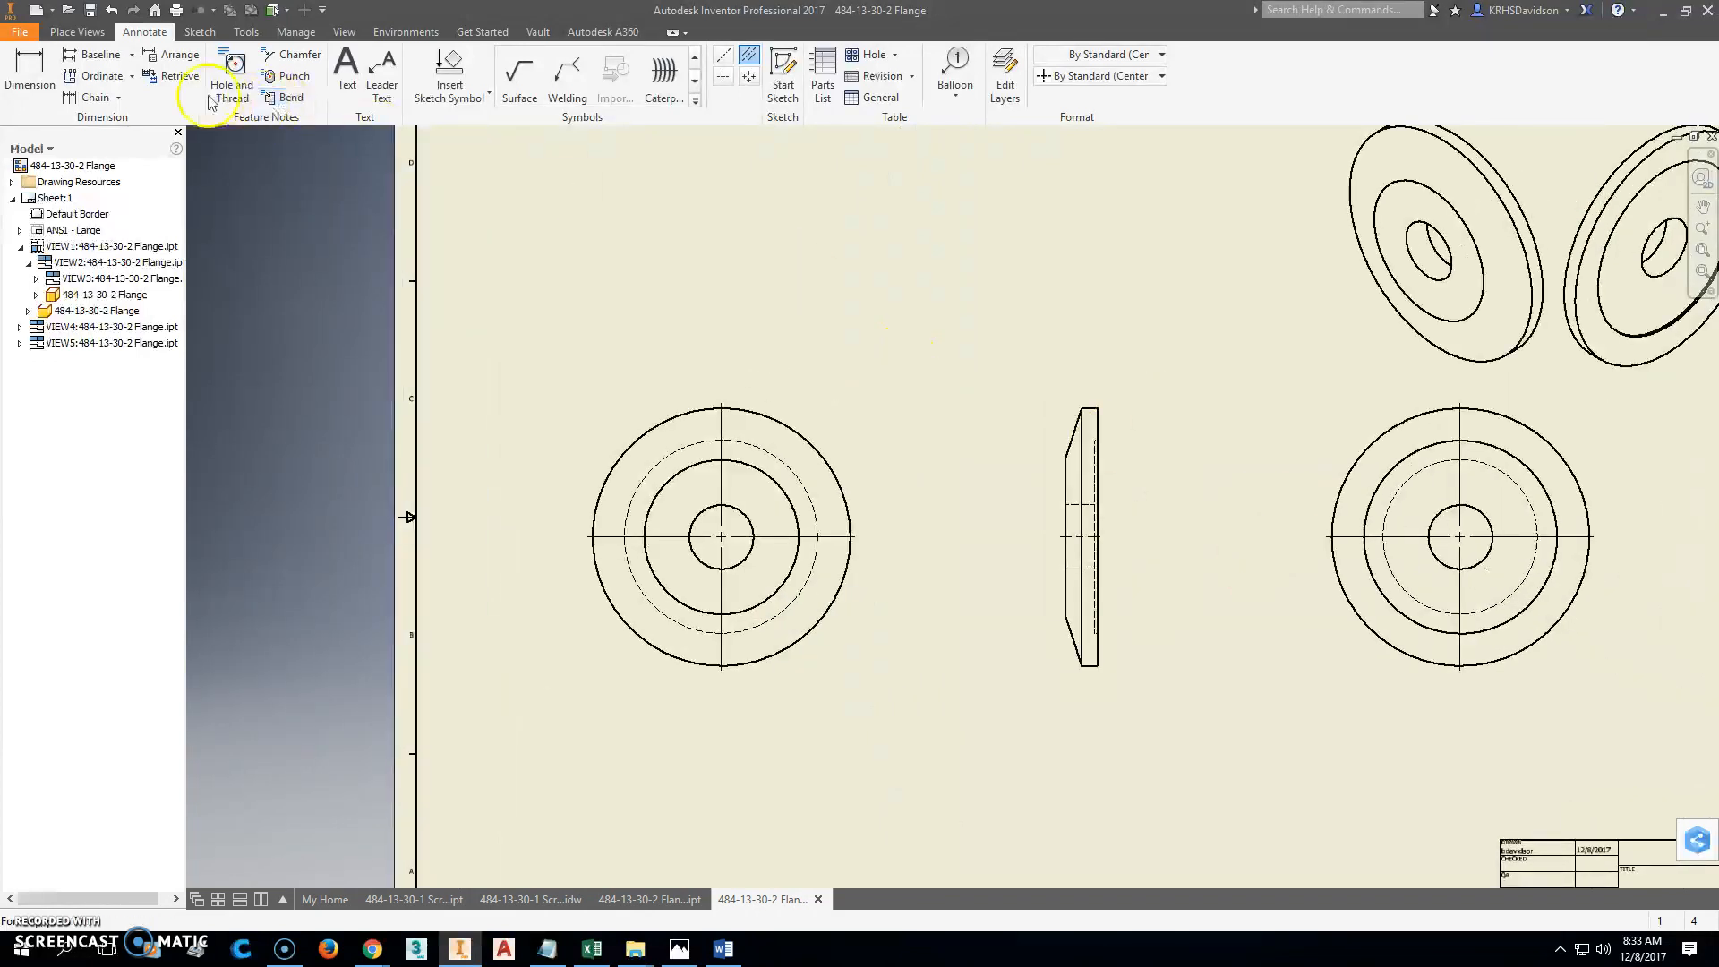
Dimension the bore diameter in the left circular view and append THRU to the dimension text.
left_click(36, 67)
left_click(747, 519)
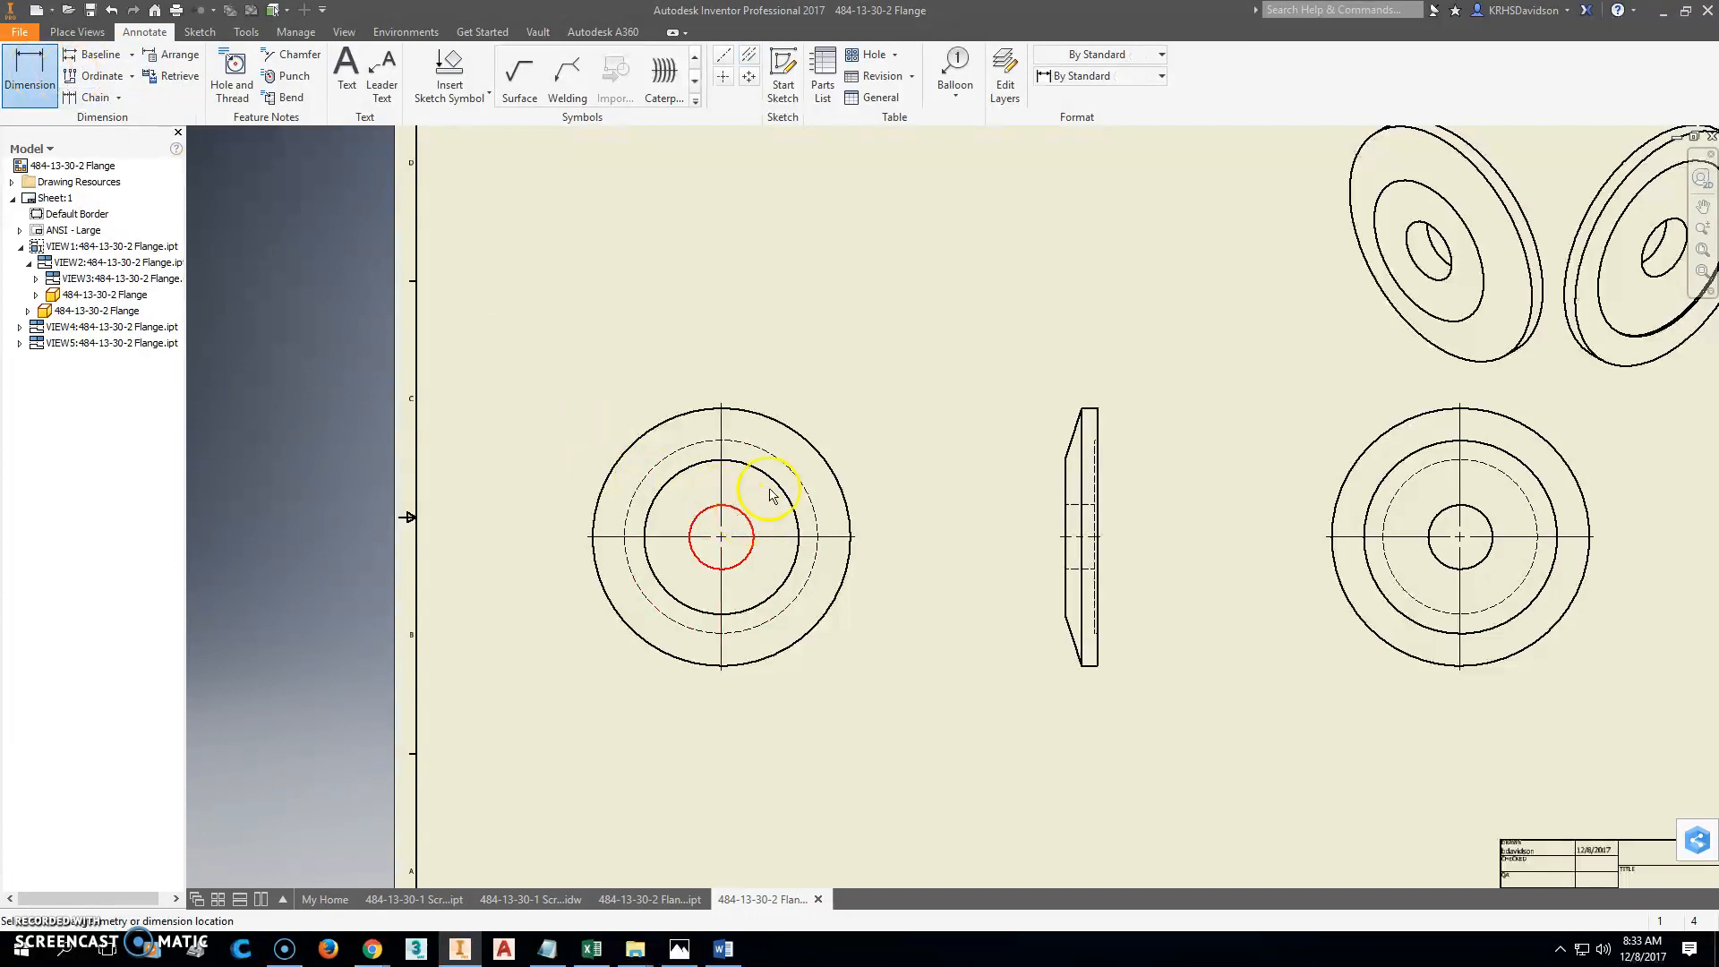
left_click(842, 367)
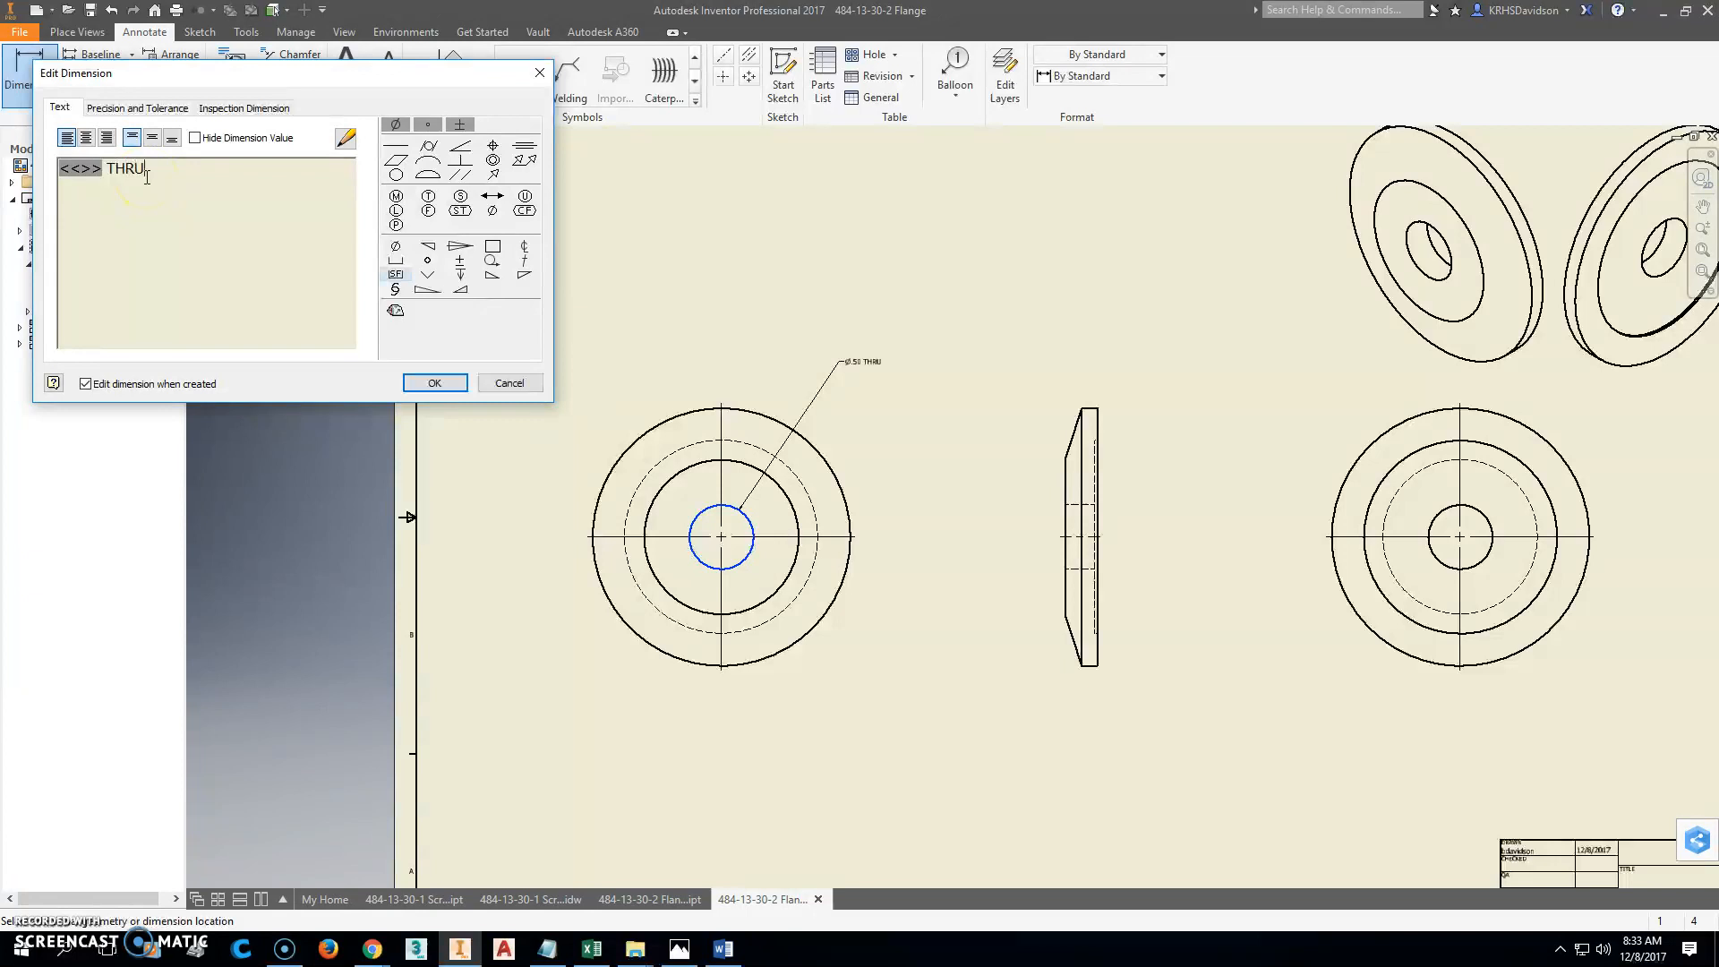
left_click(461, 381)
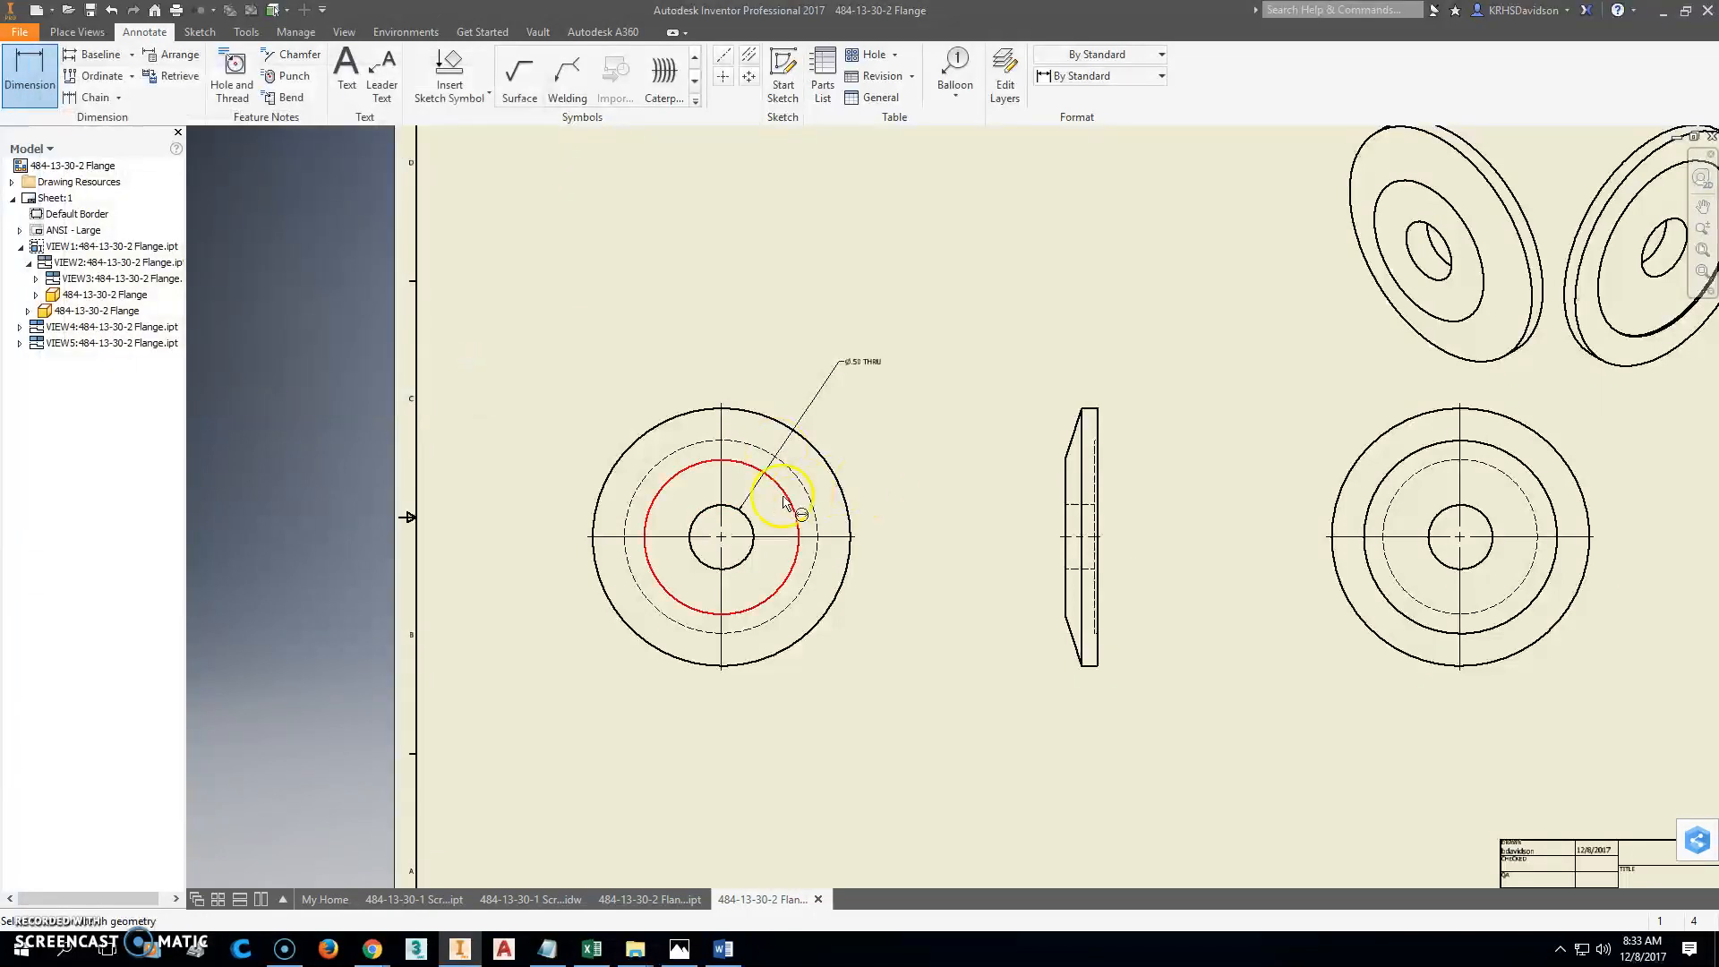
Add diameter dimensions to the inner hub circle and the outer circle of the left circular view.
left_click(875, 439)
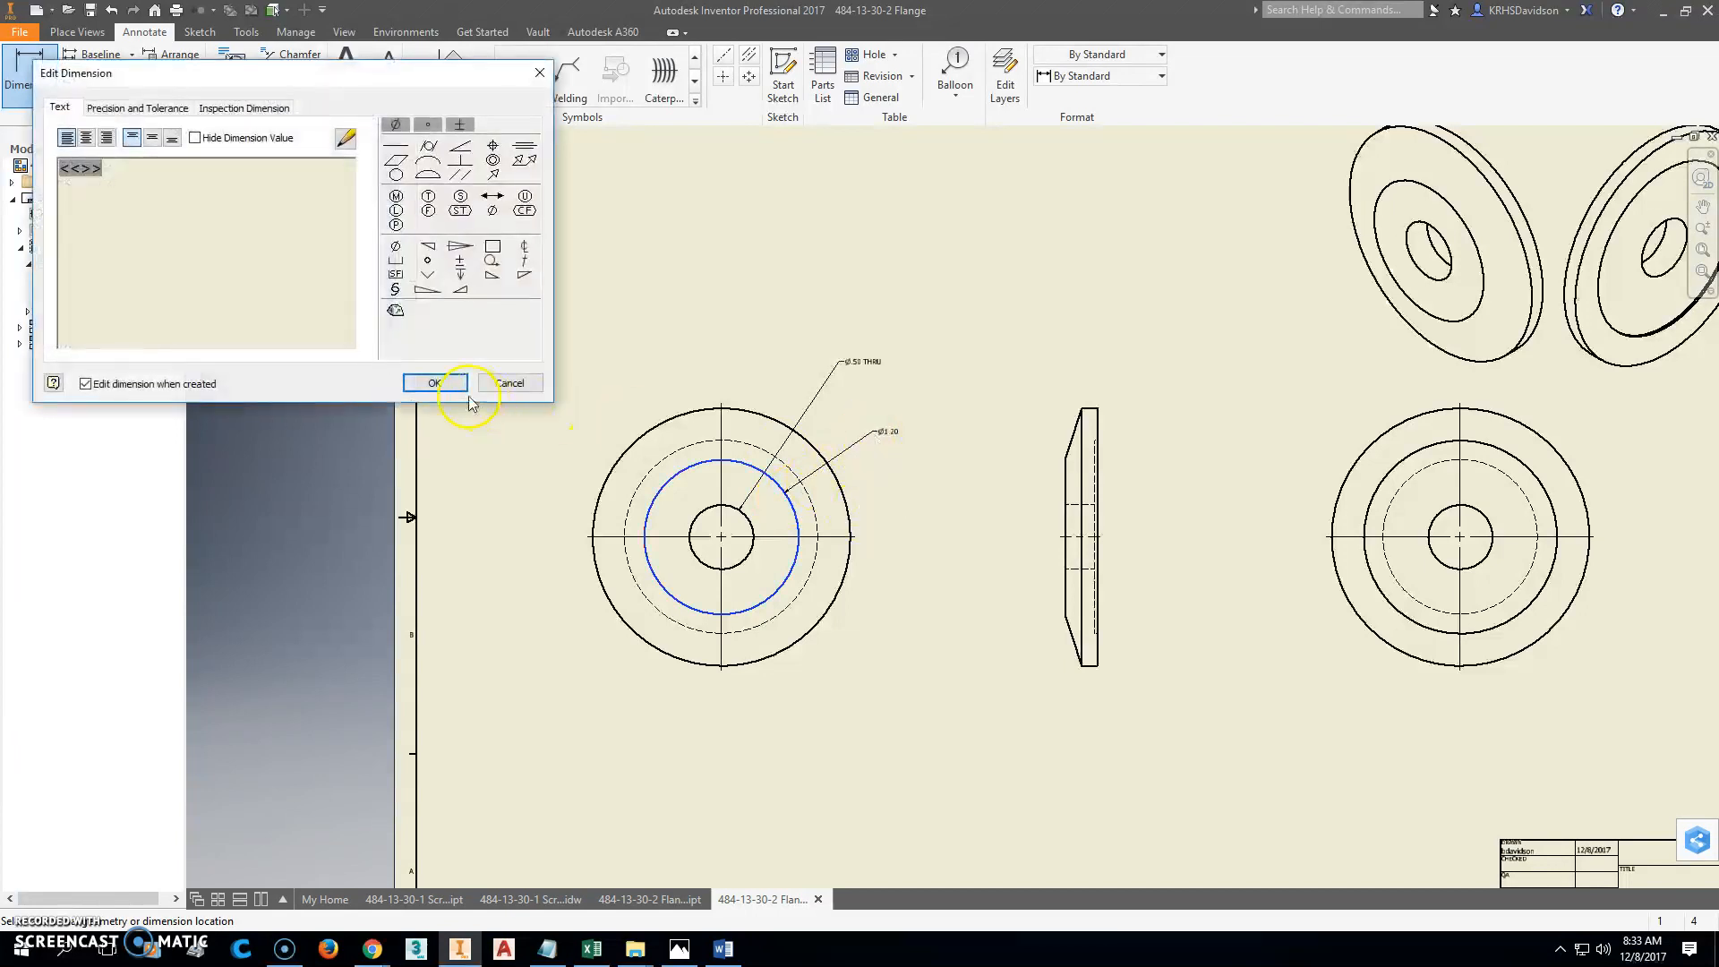
left_click(455, 385)
left_click(846, 491)
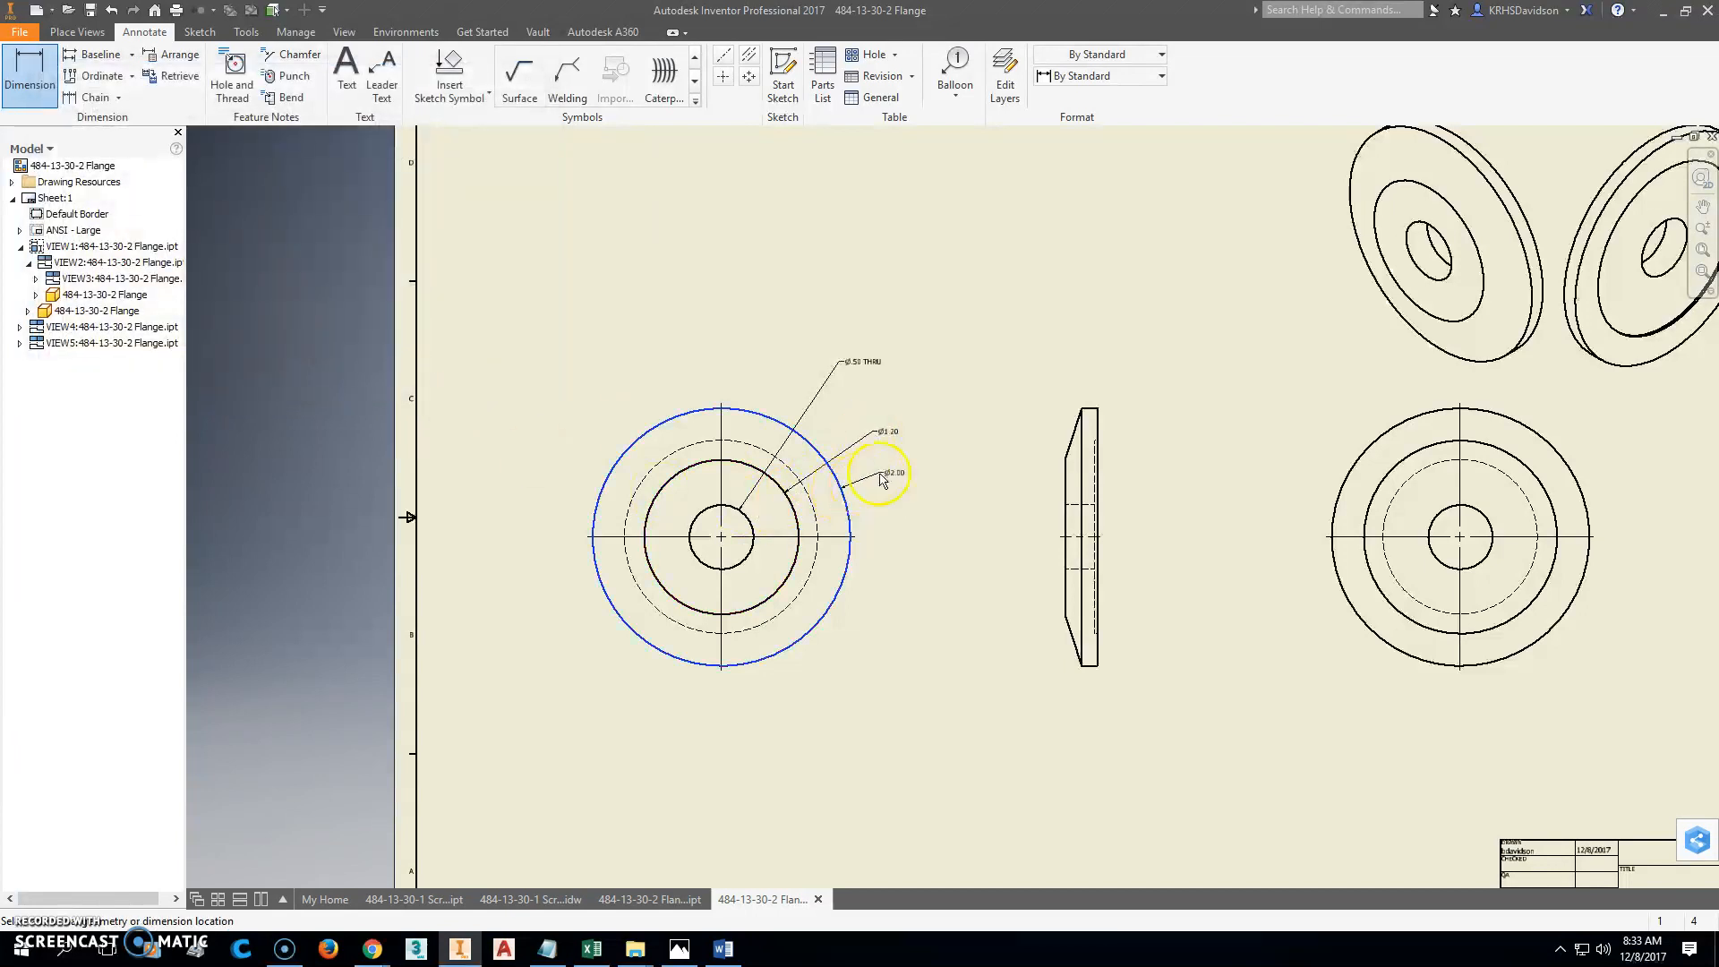
left_click(901, 475)
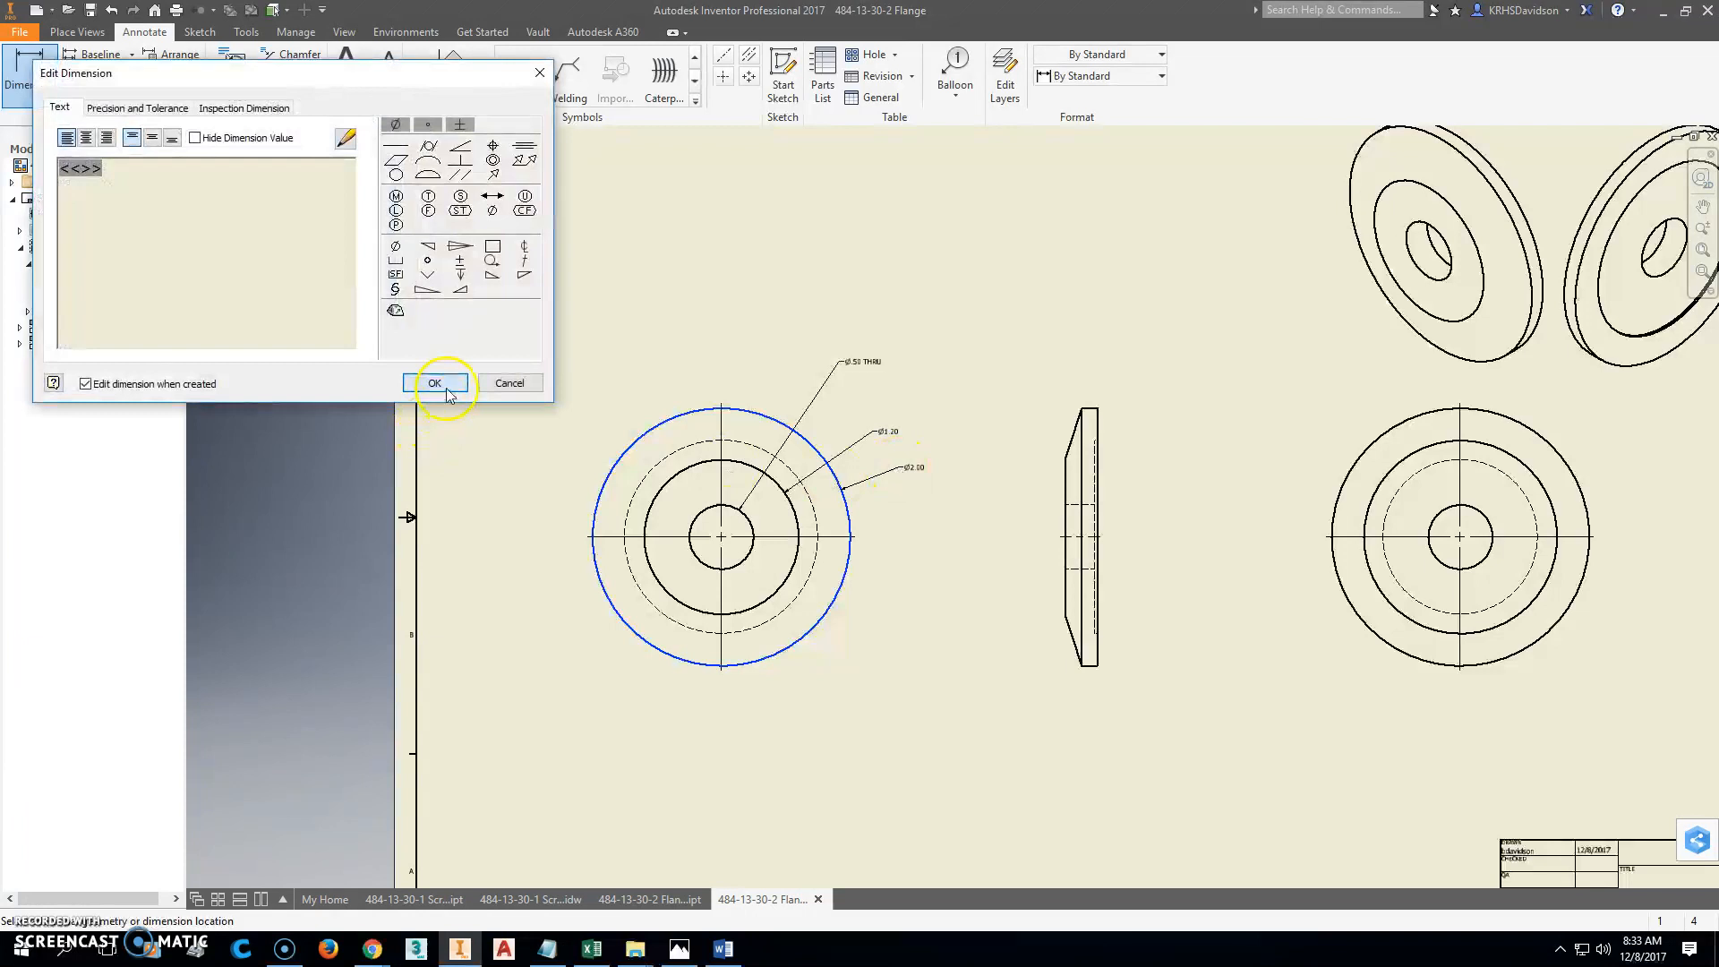
left_click(435, 383)
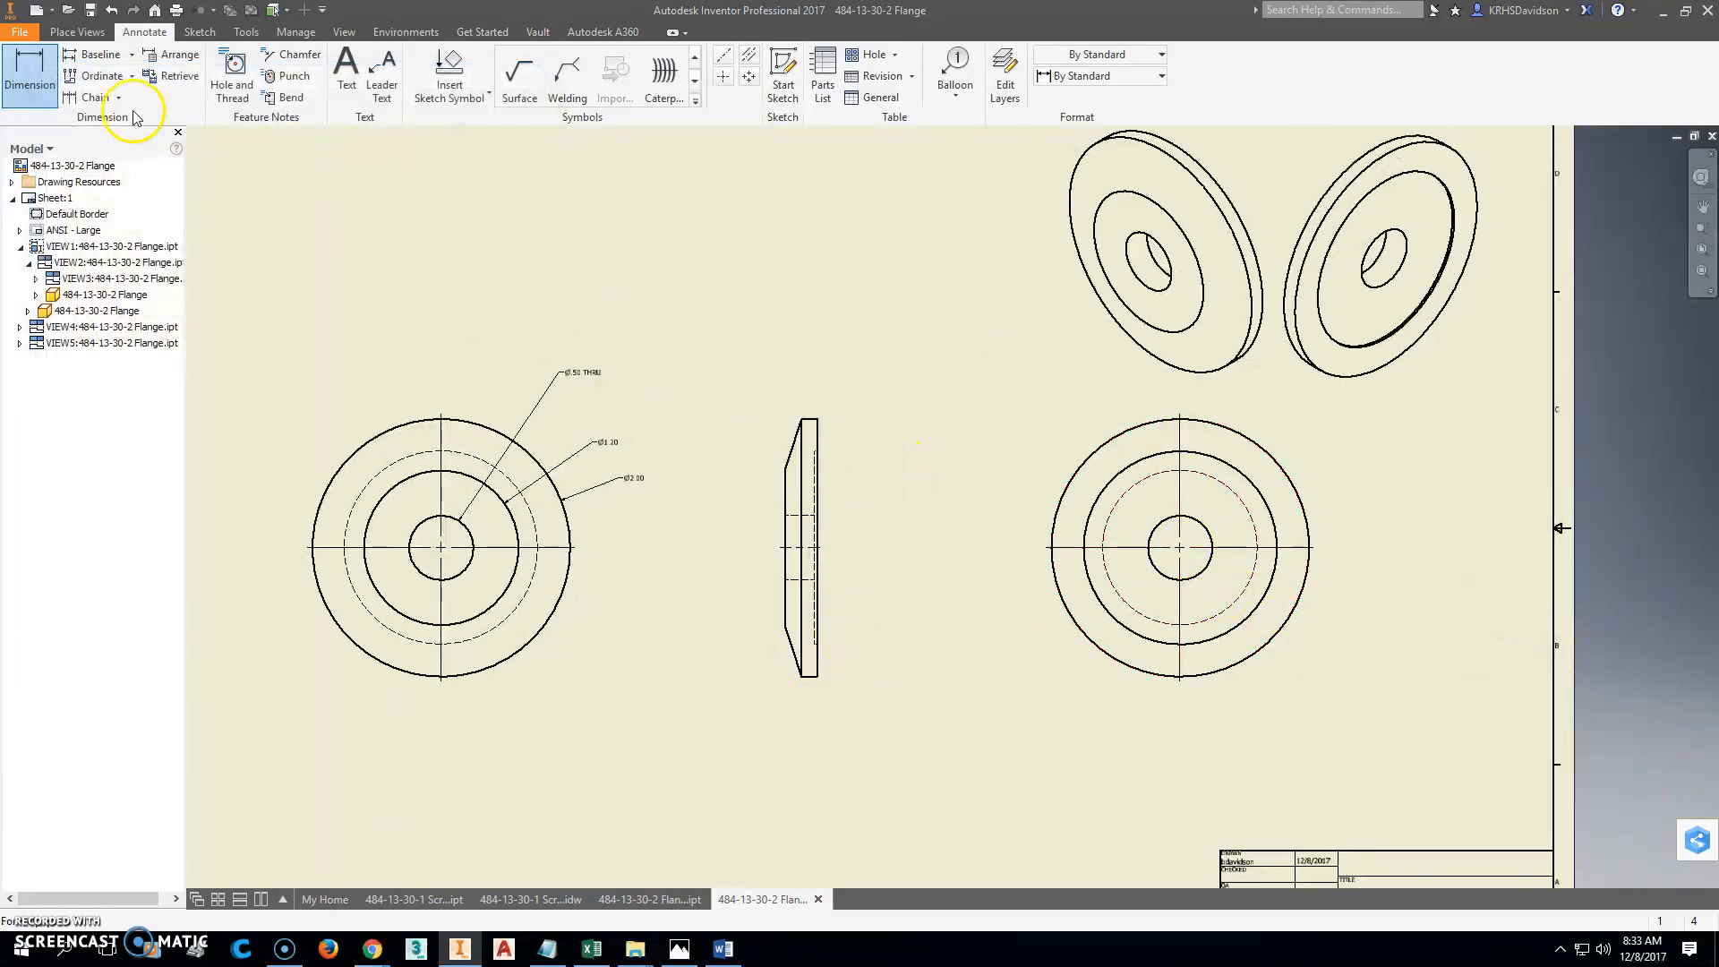
Dimension the recess circle's diameter in the right circular view, placing the text outside its upper-left edge.
left_click(1104, 494)
left_click(1026, 430)
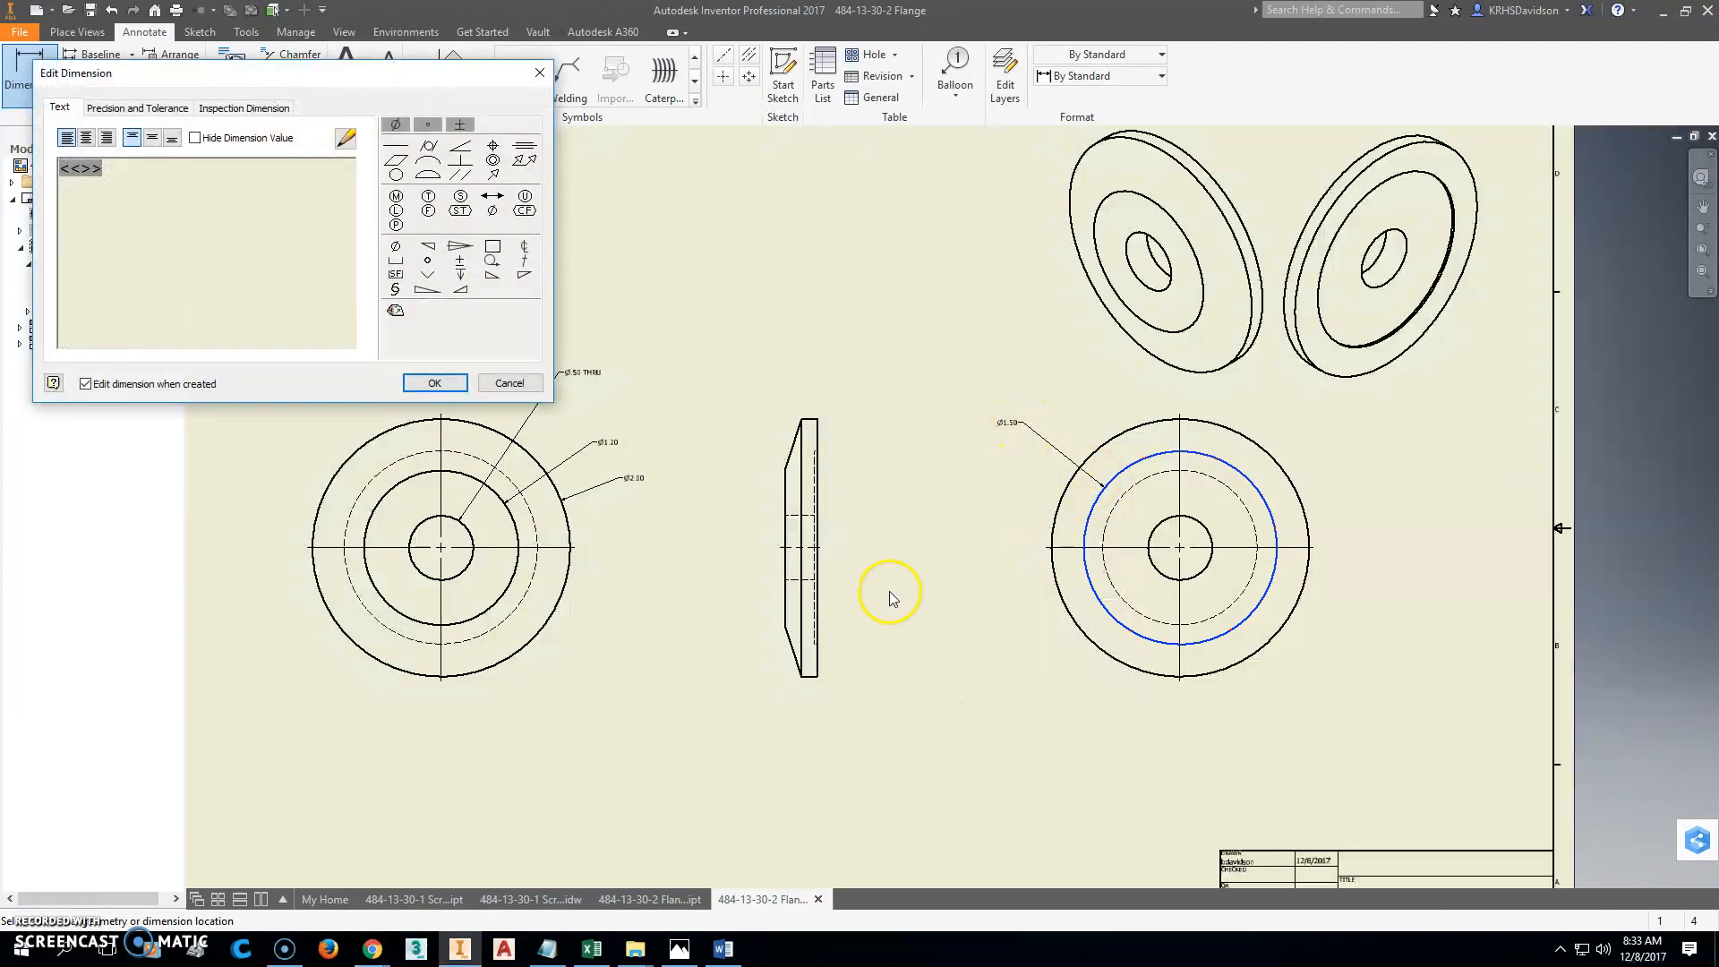
left_click(463, 391)
Dimension the recess depth below the side view, from the hidden recess edge to the flange's recessed-side face.
scroll(868, 695, "up", 2)
scroll(841, 618, "down", 5)
scroll(840, 622, "up", 6)
scroll(840, 622, "up", 3)
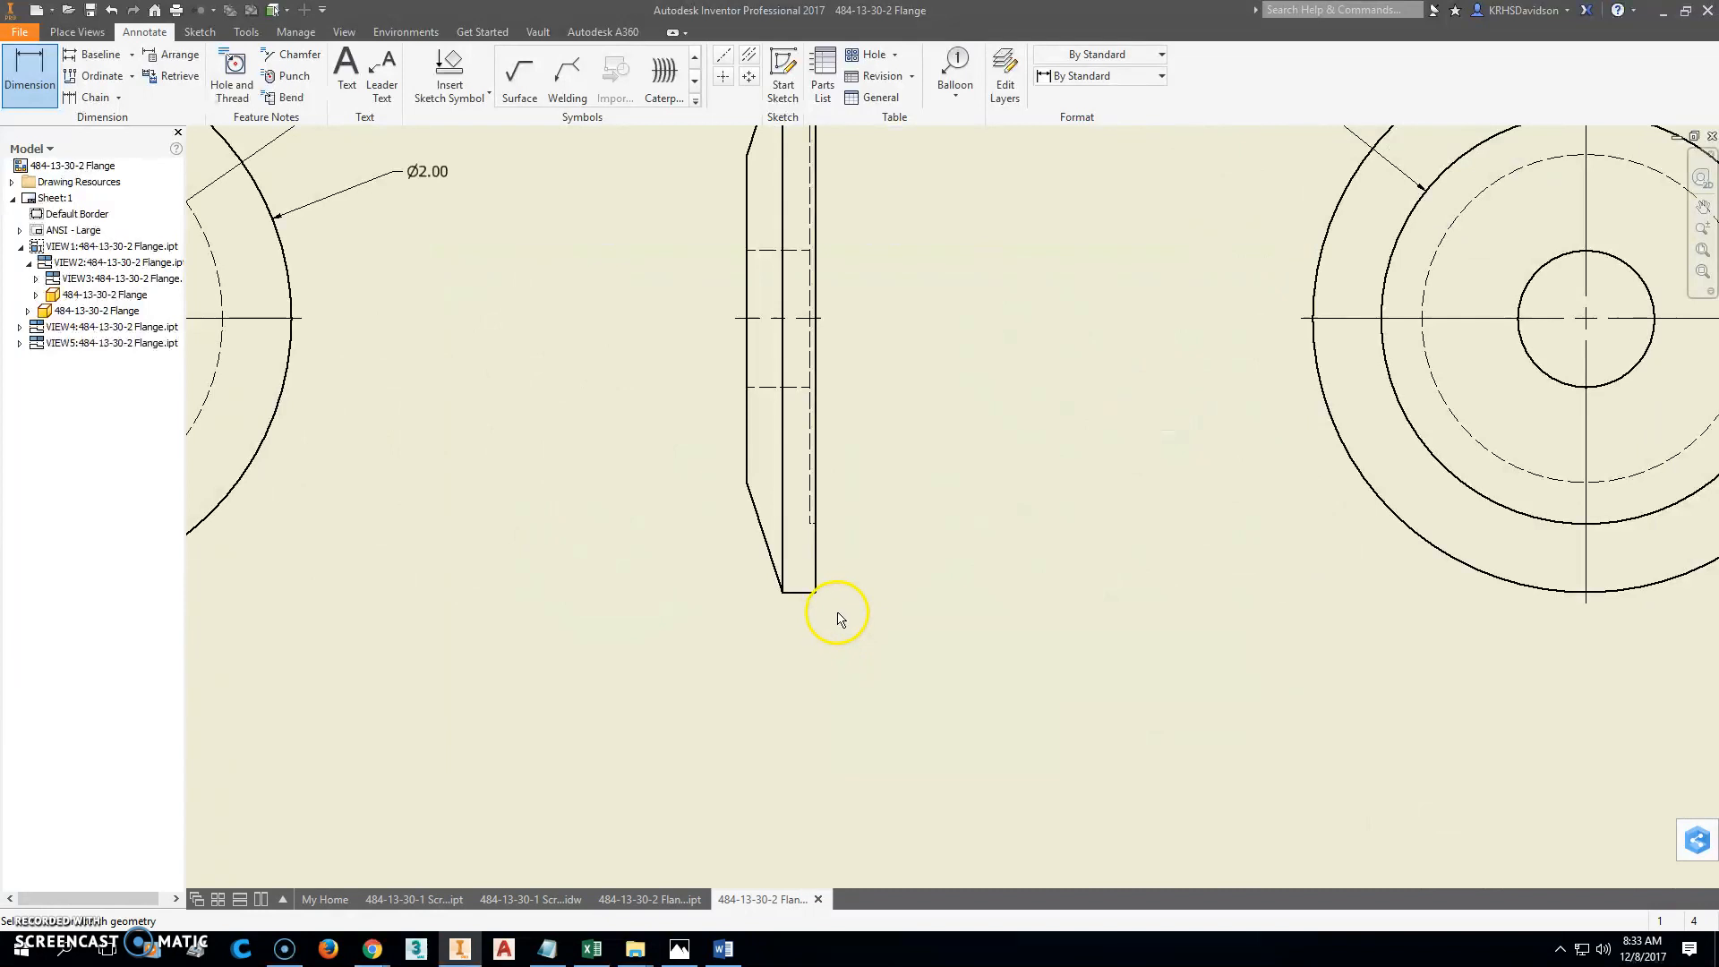
middle_click_drag(839, 618, 899, 585)
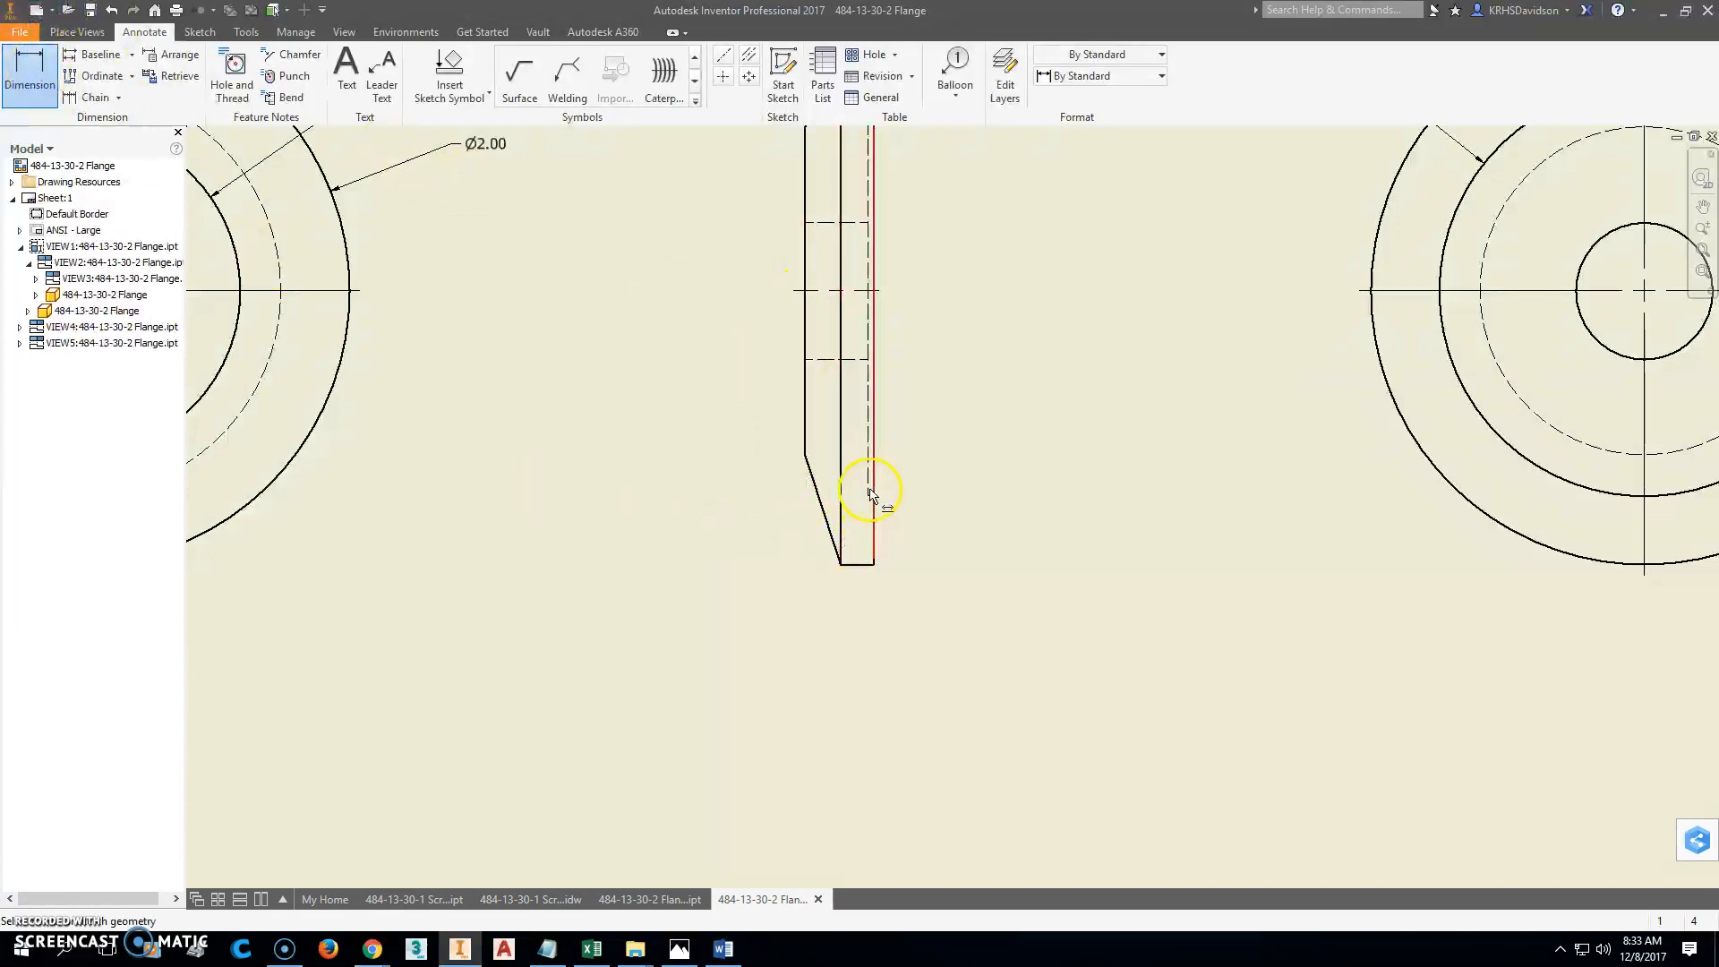
left_click(874, 565)
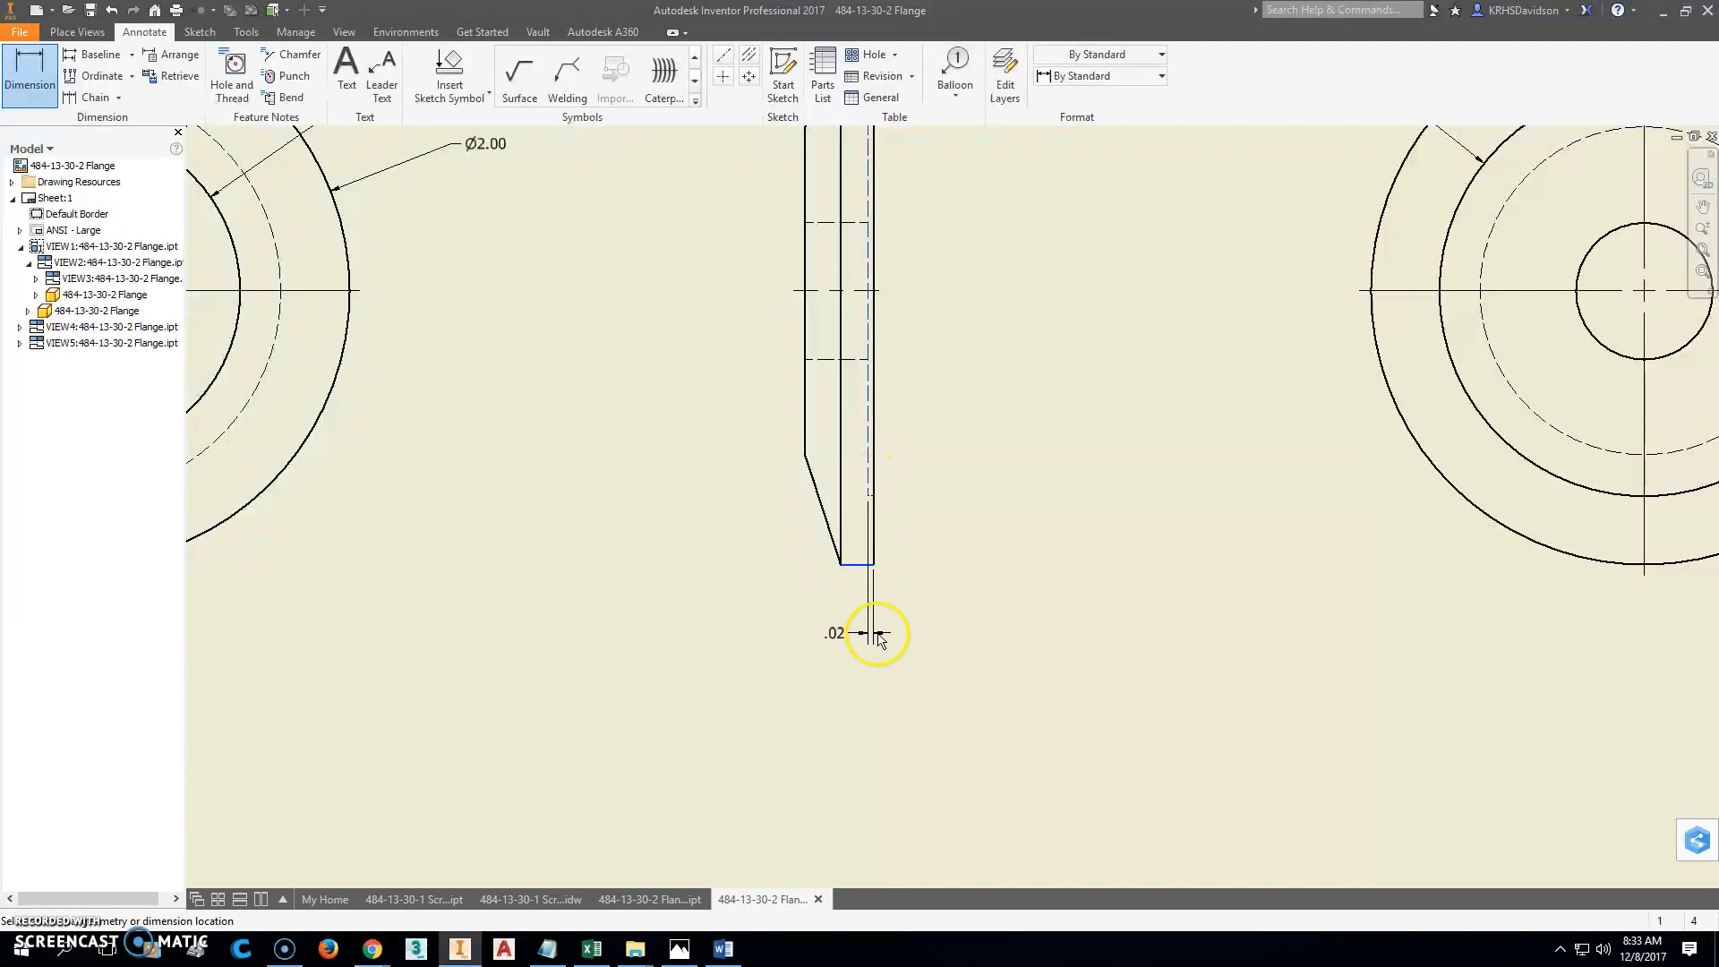
left_click(903, 641)
left_click(435, 381)
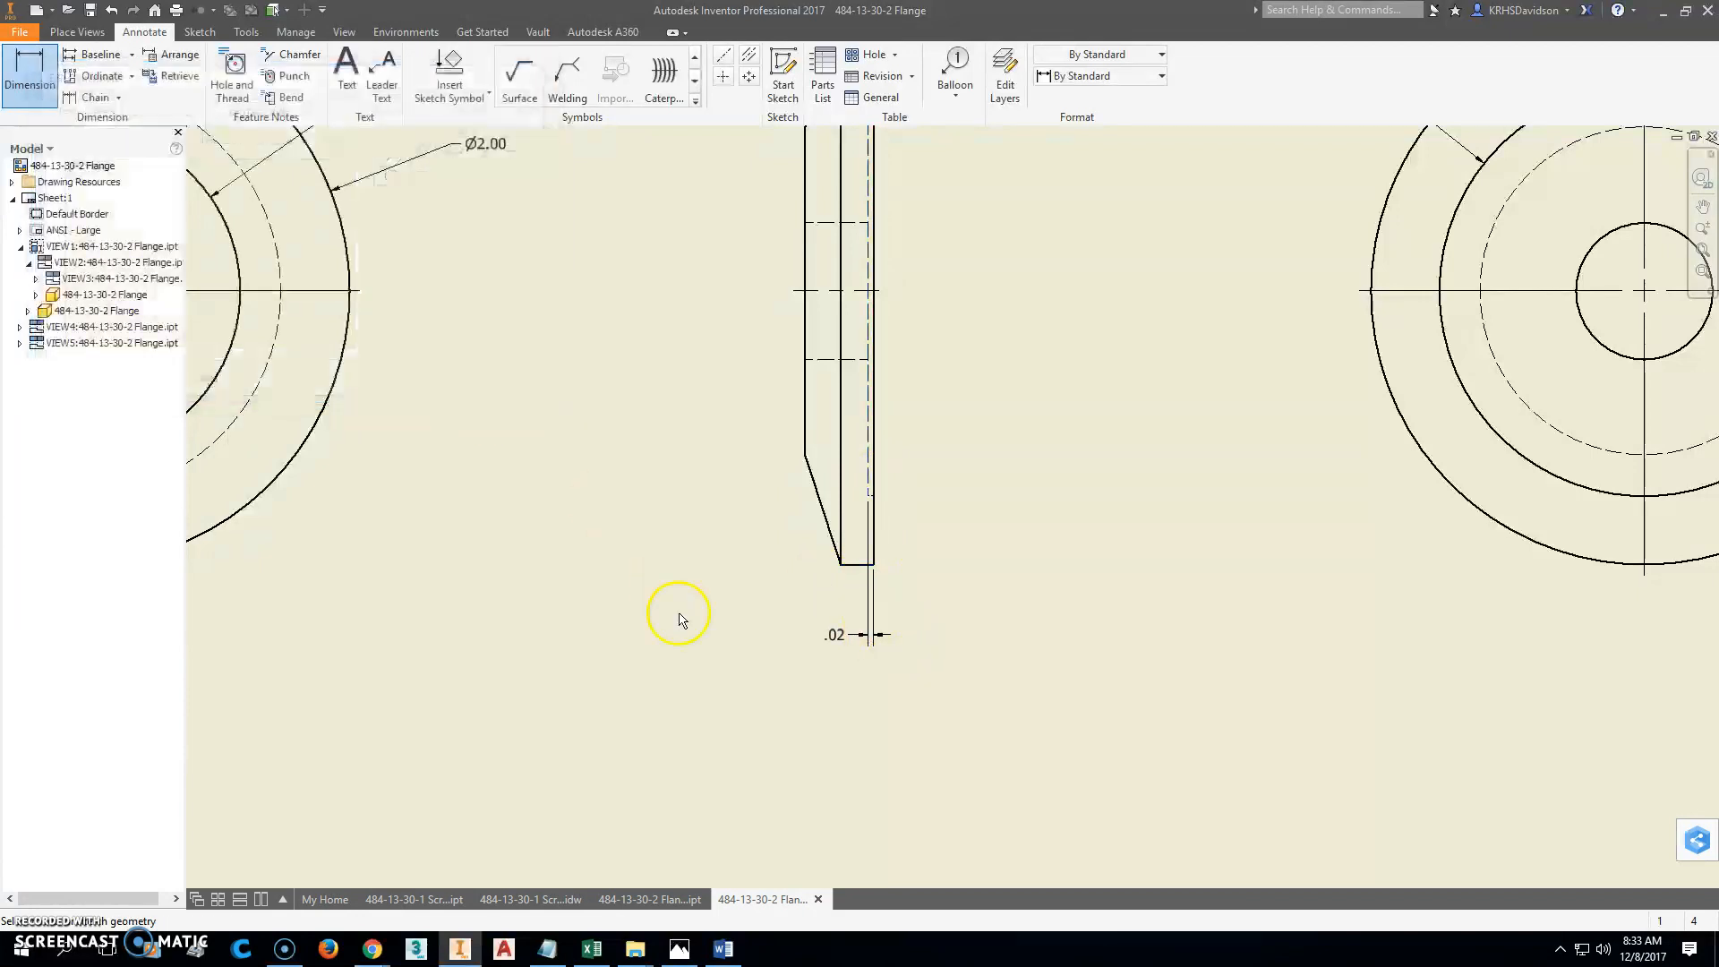
Move the recess depth dimension's text to the other side of its extension lines.
double_click(838, 641)
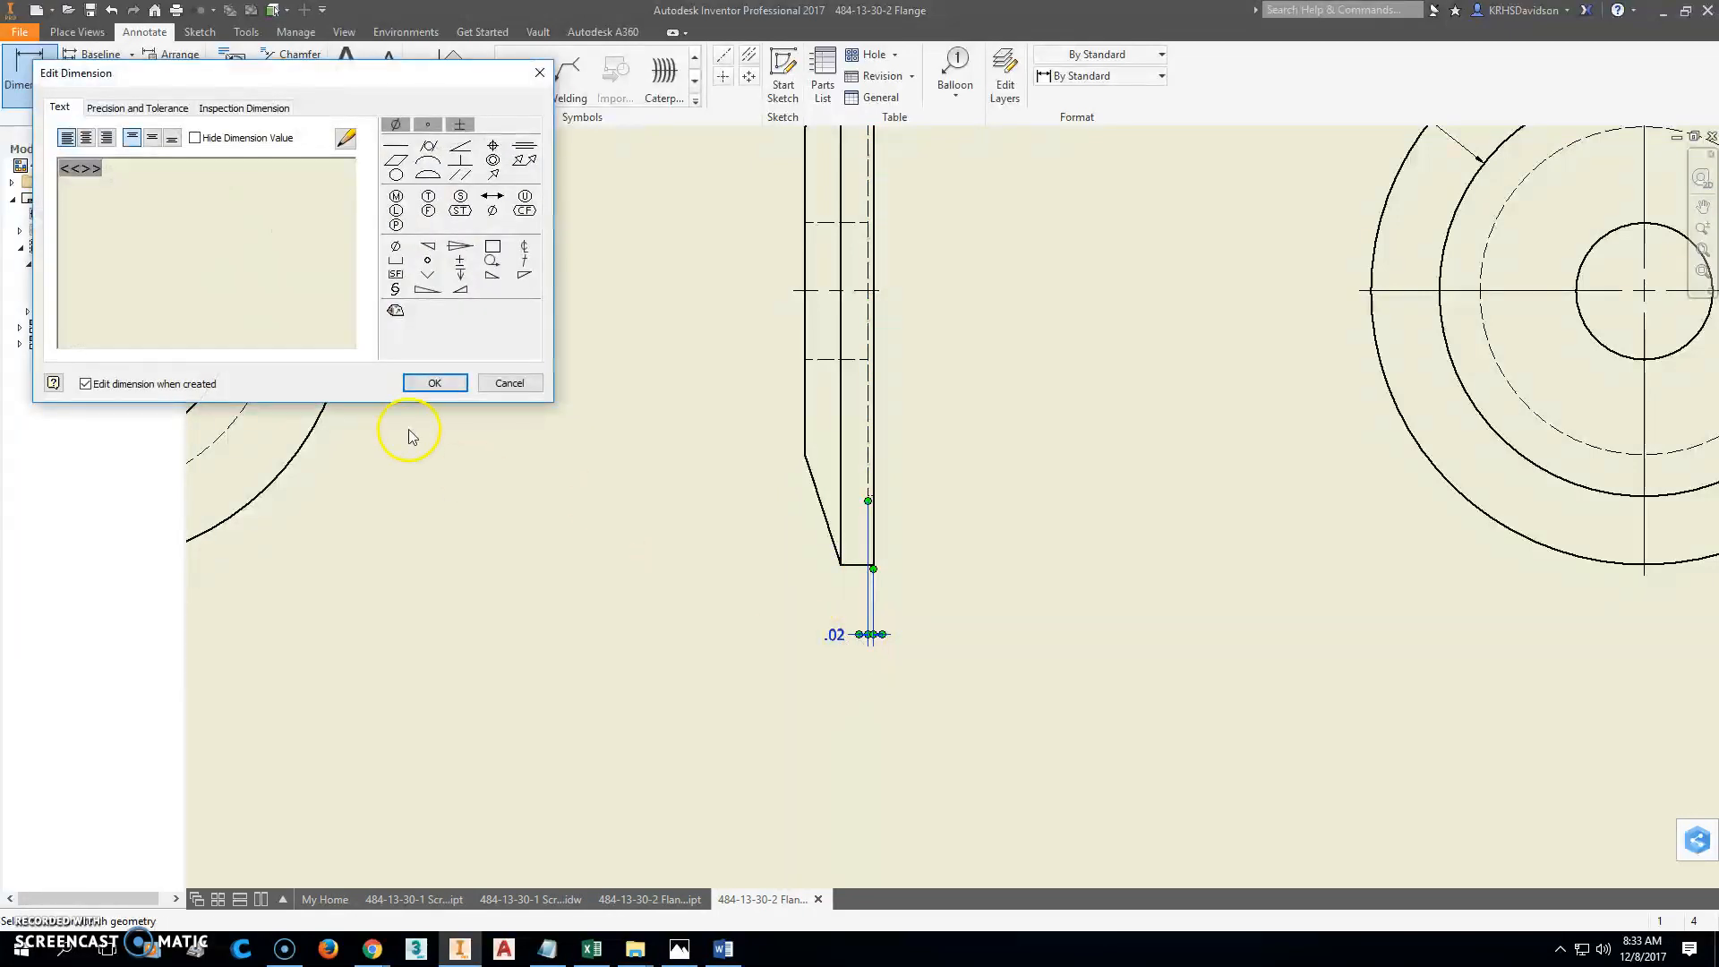
left_click(509, 383)
key("Escape")
left_click_drag(813, 636, 900, 637)
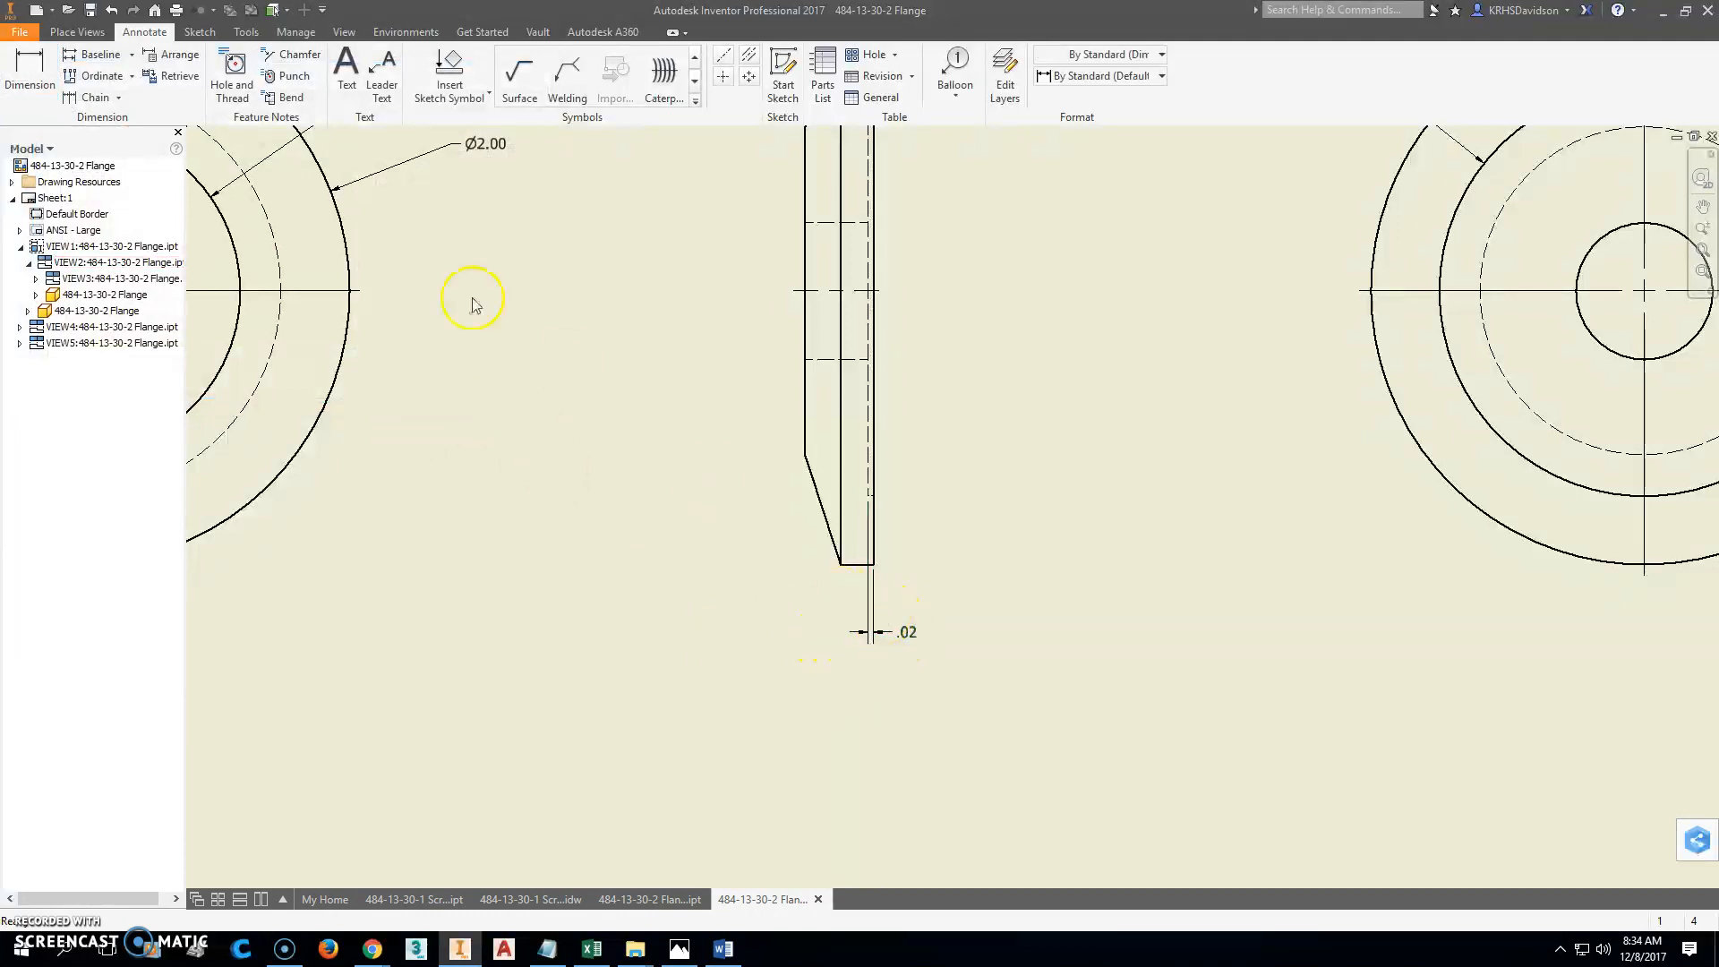
Dimension the rim thickness and the overall flange thickness, stacked below the recess depth dimension in the side view.
left_click(30, 72)
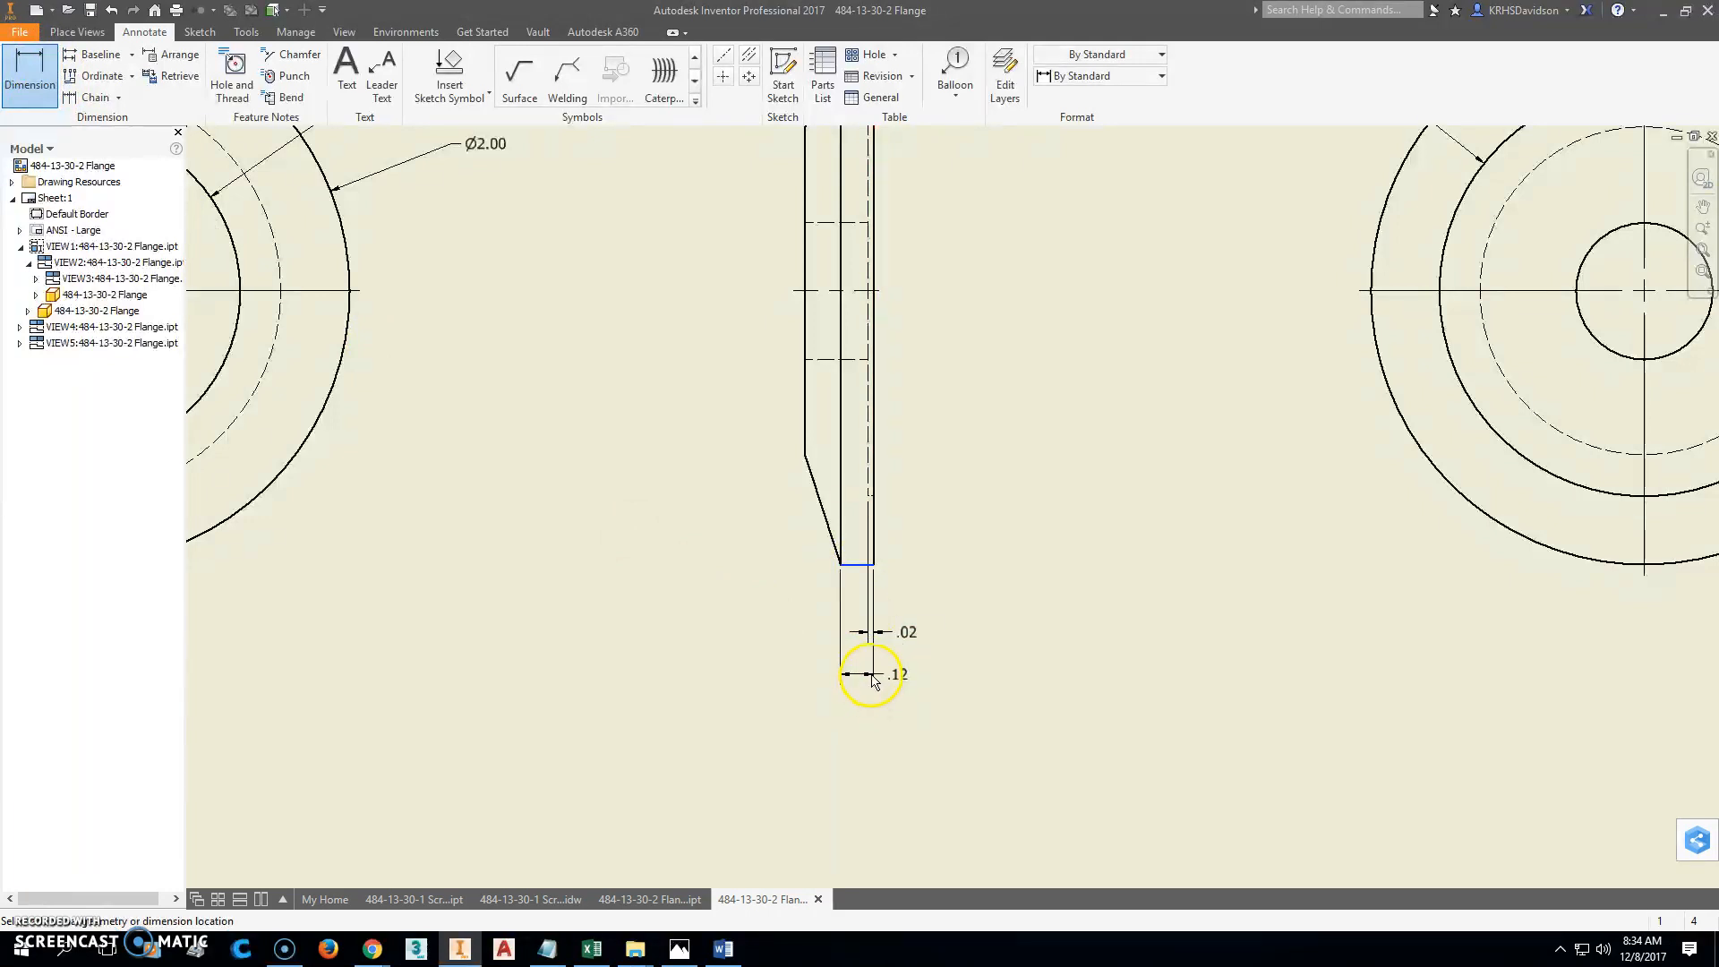
left_click(873, 691)
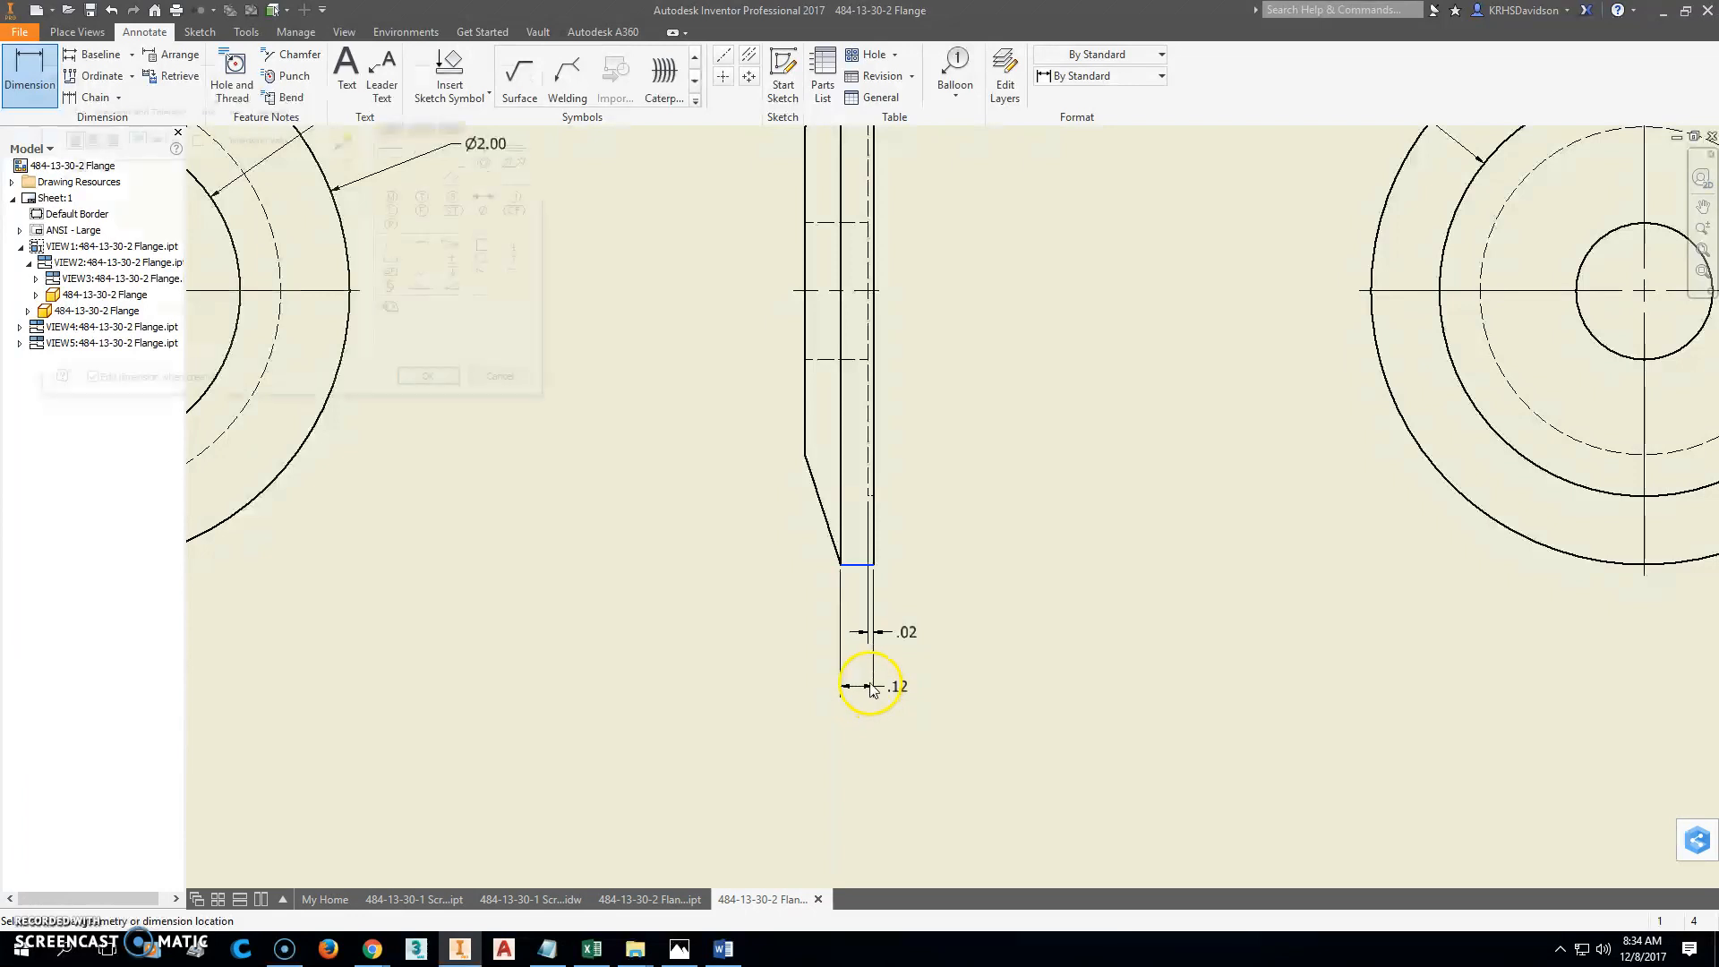
left_click(434, 385)
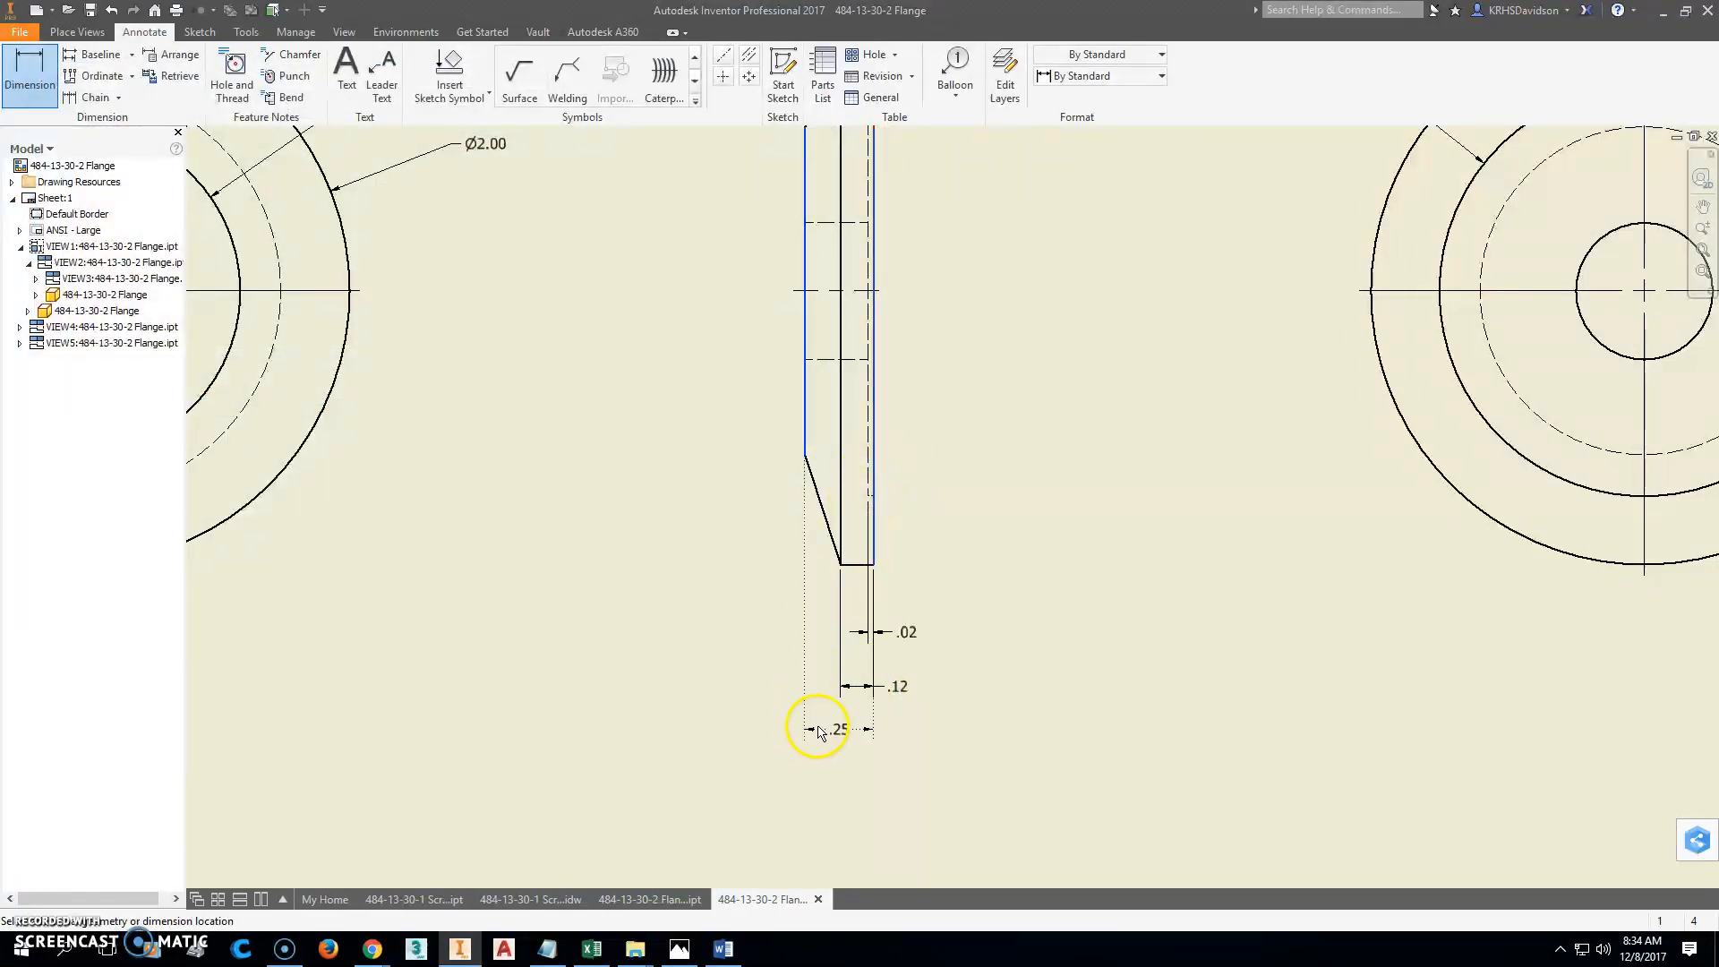
left_click(819, 736)
left_click(447, 383)
scroll(1351, 511, "down", 4)
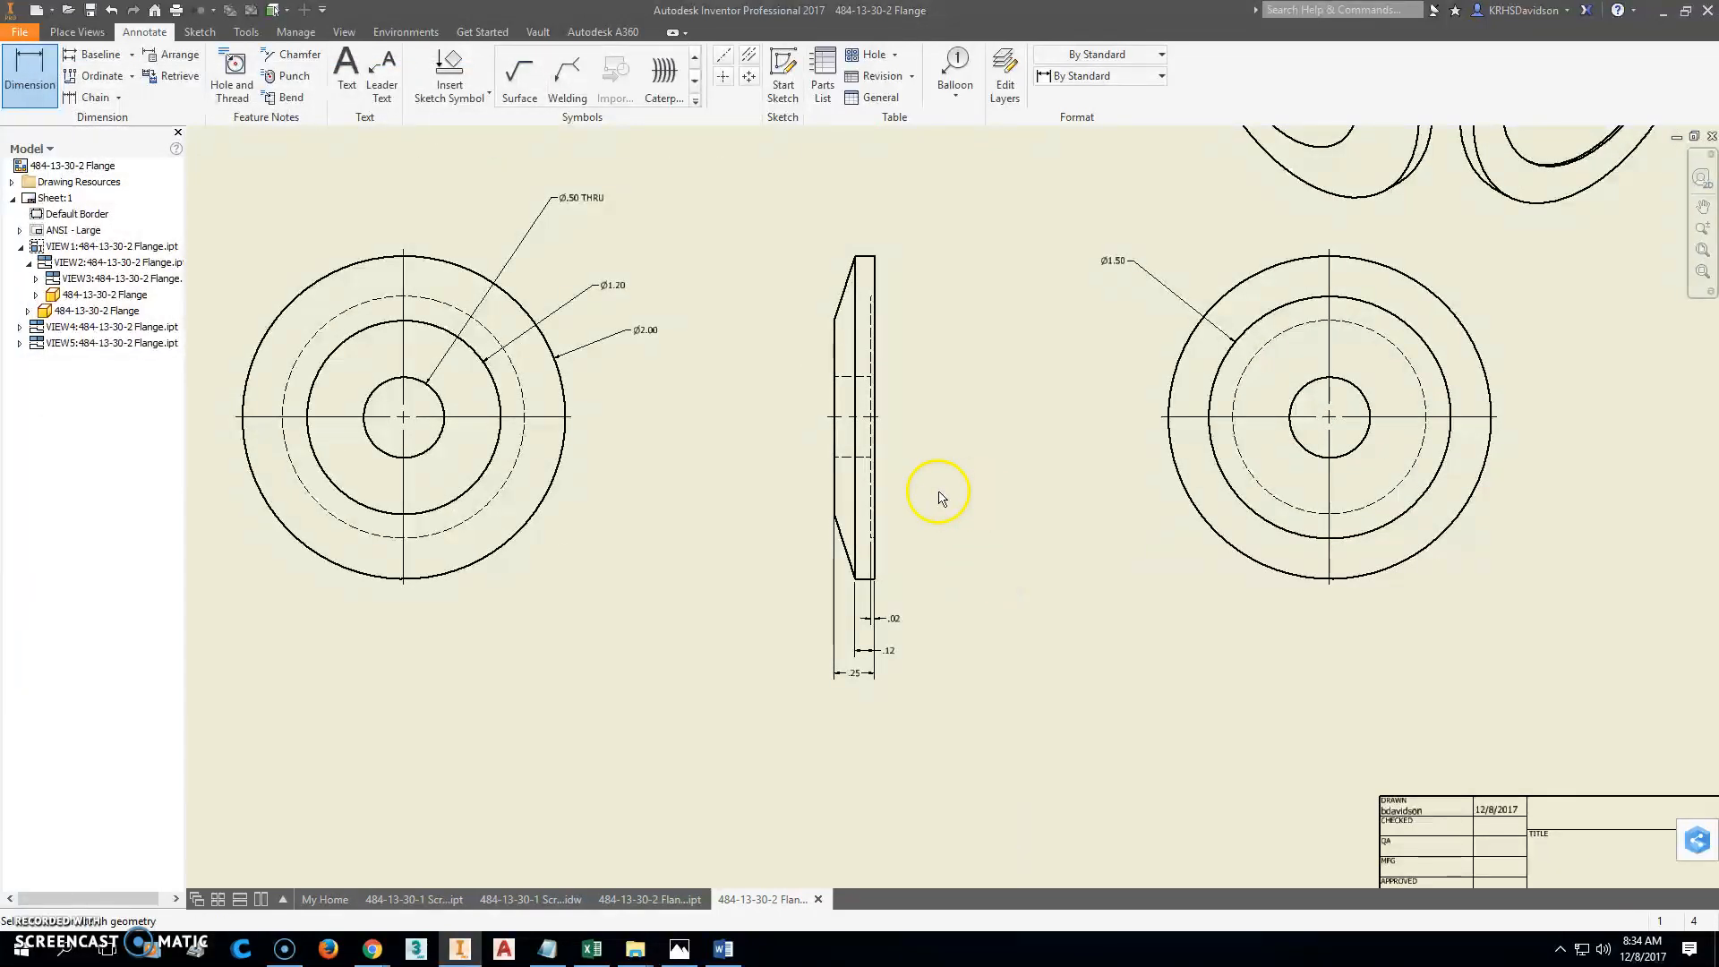
Check the chamfer callout in the 484-13-30 Arbor.jpg image, and chamfer both bore edges of the flange part 0.03 in at 45 deg.
left_click(679, 949)
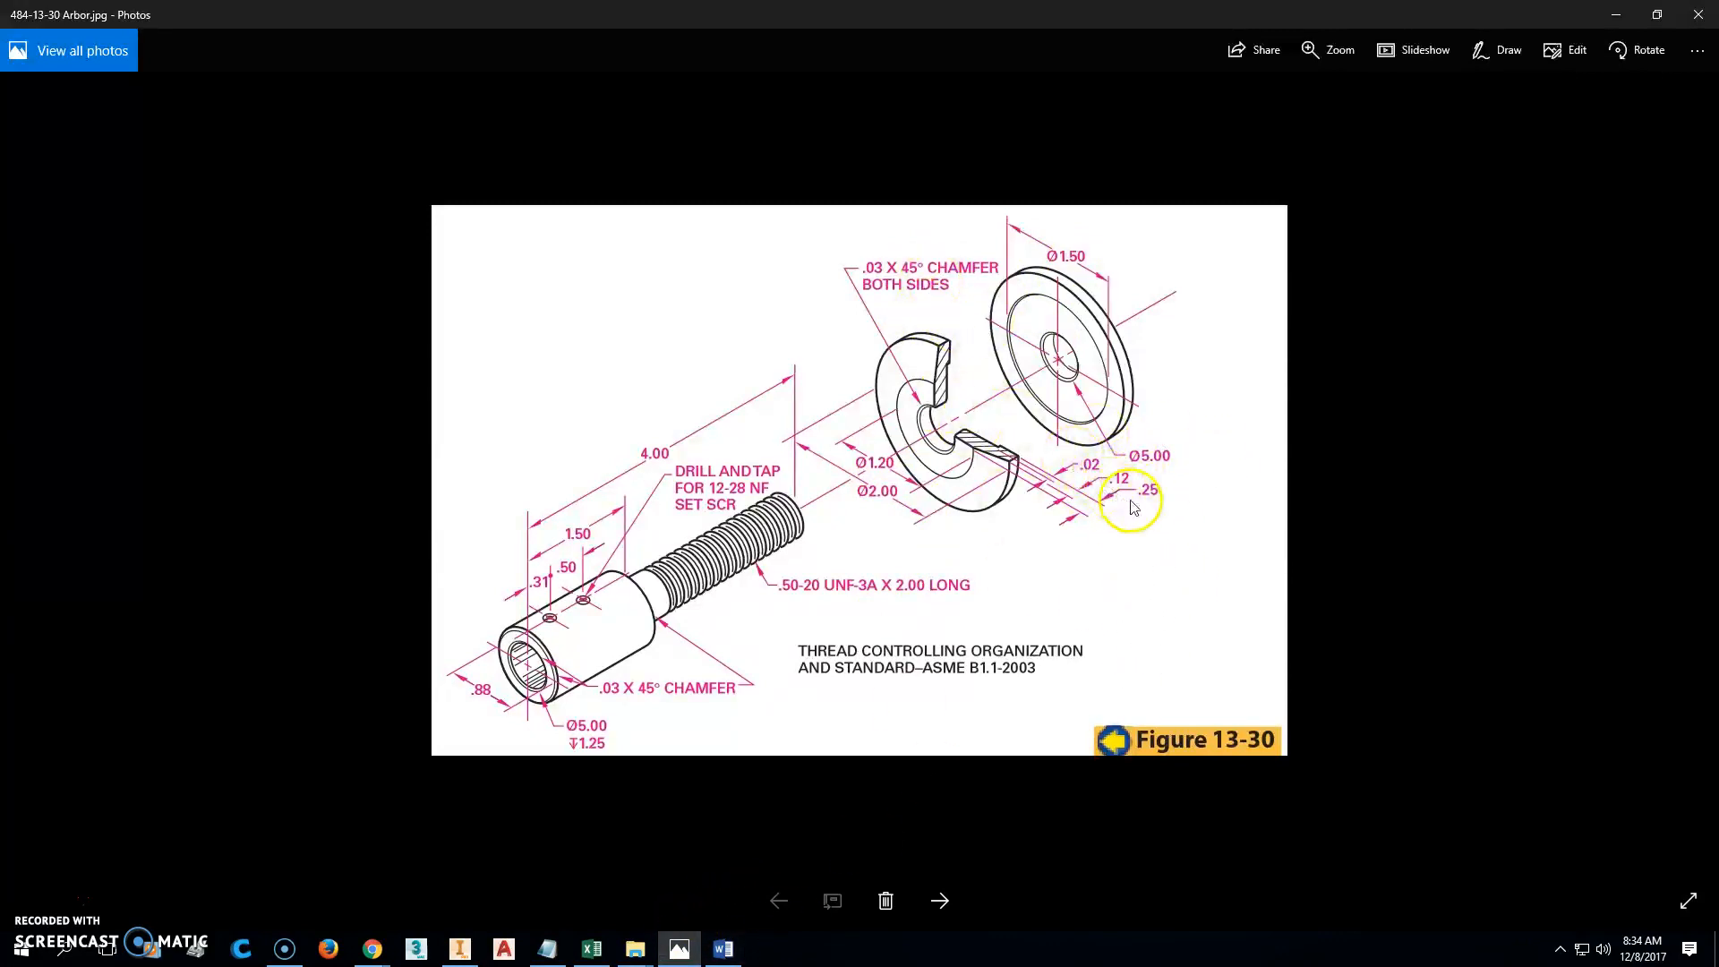
left_click(462, 949)
middle_click_drag(703, 445, 865, 464)
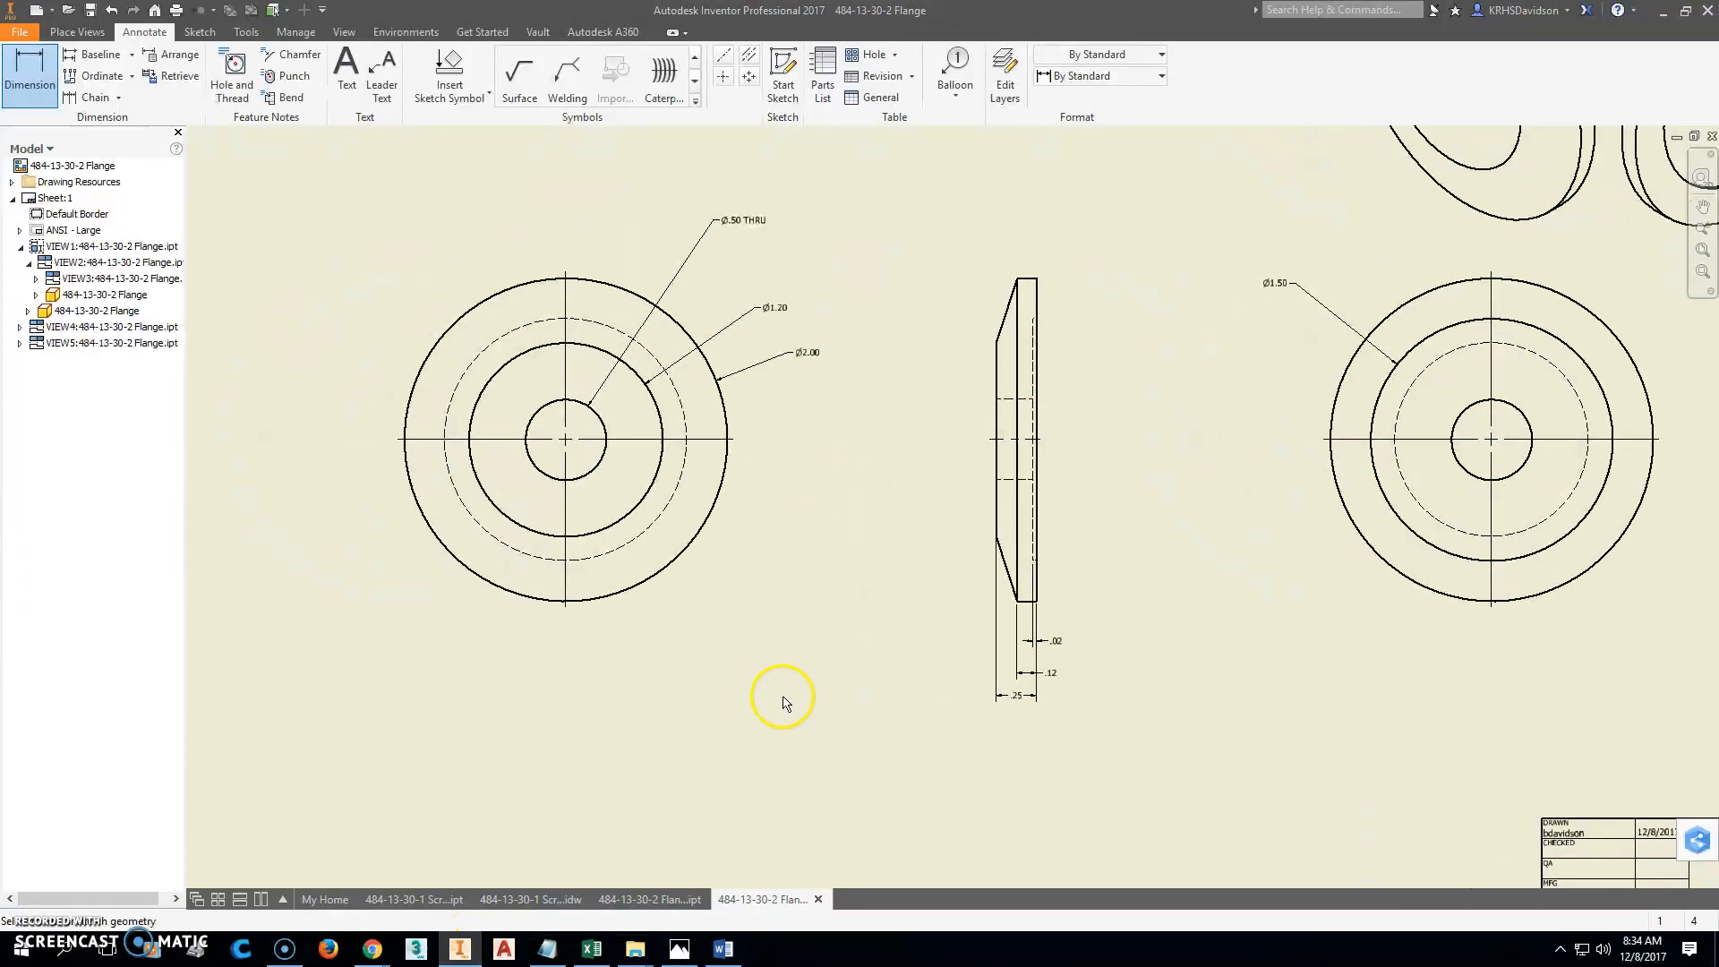
left_click(673, 897)
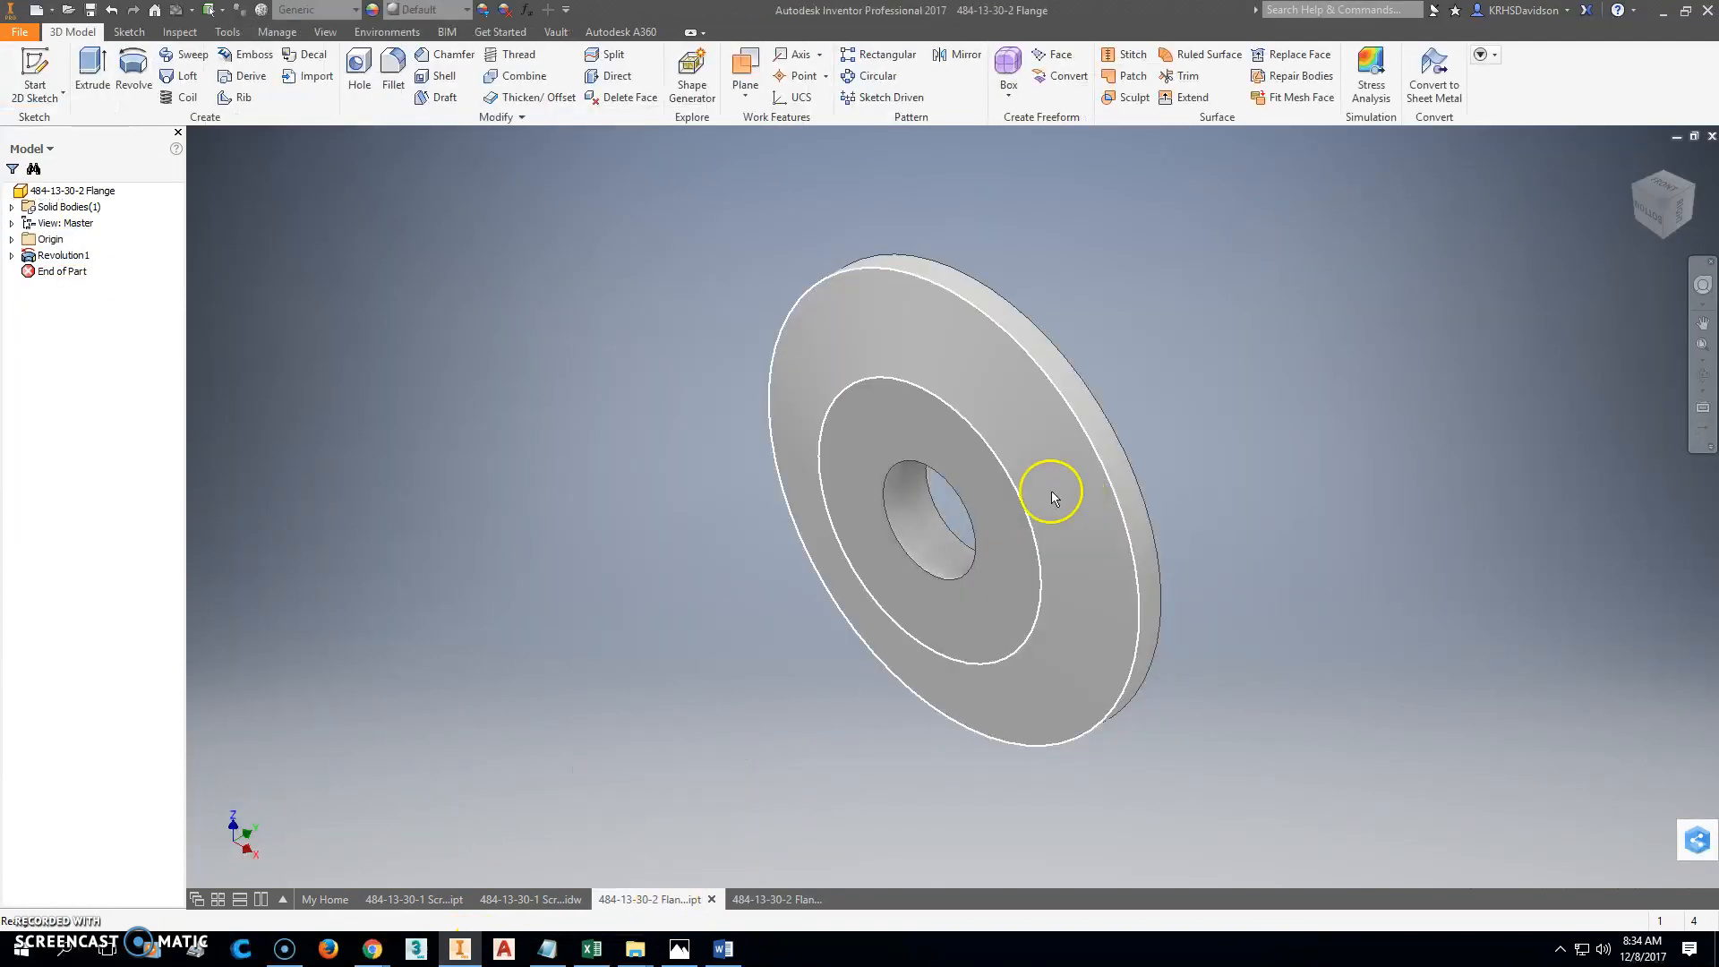
left_click(452, 50)
left_click(217, 213)
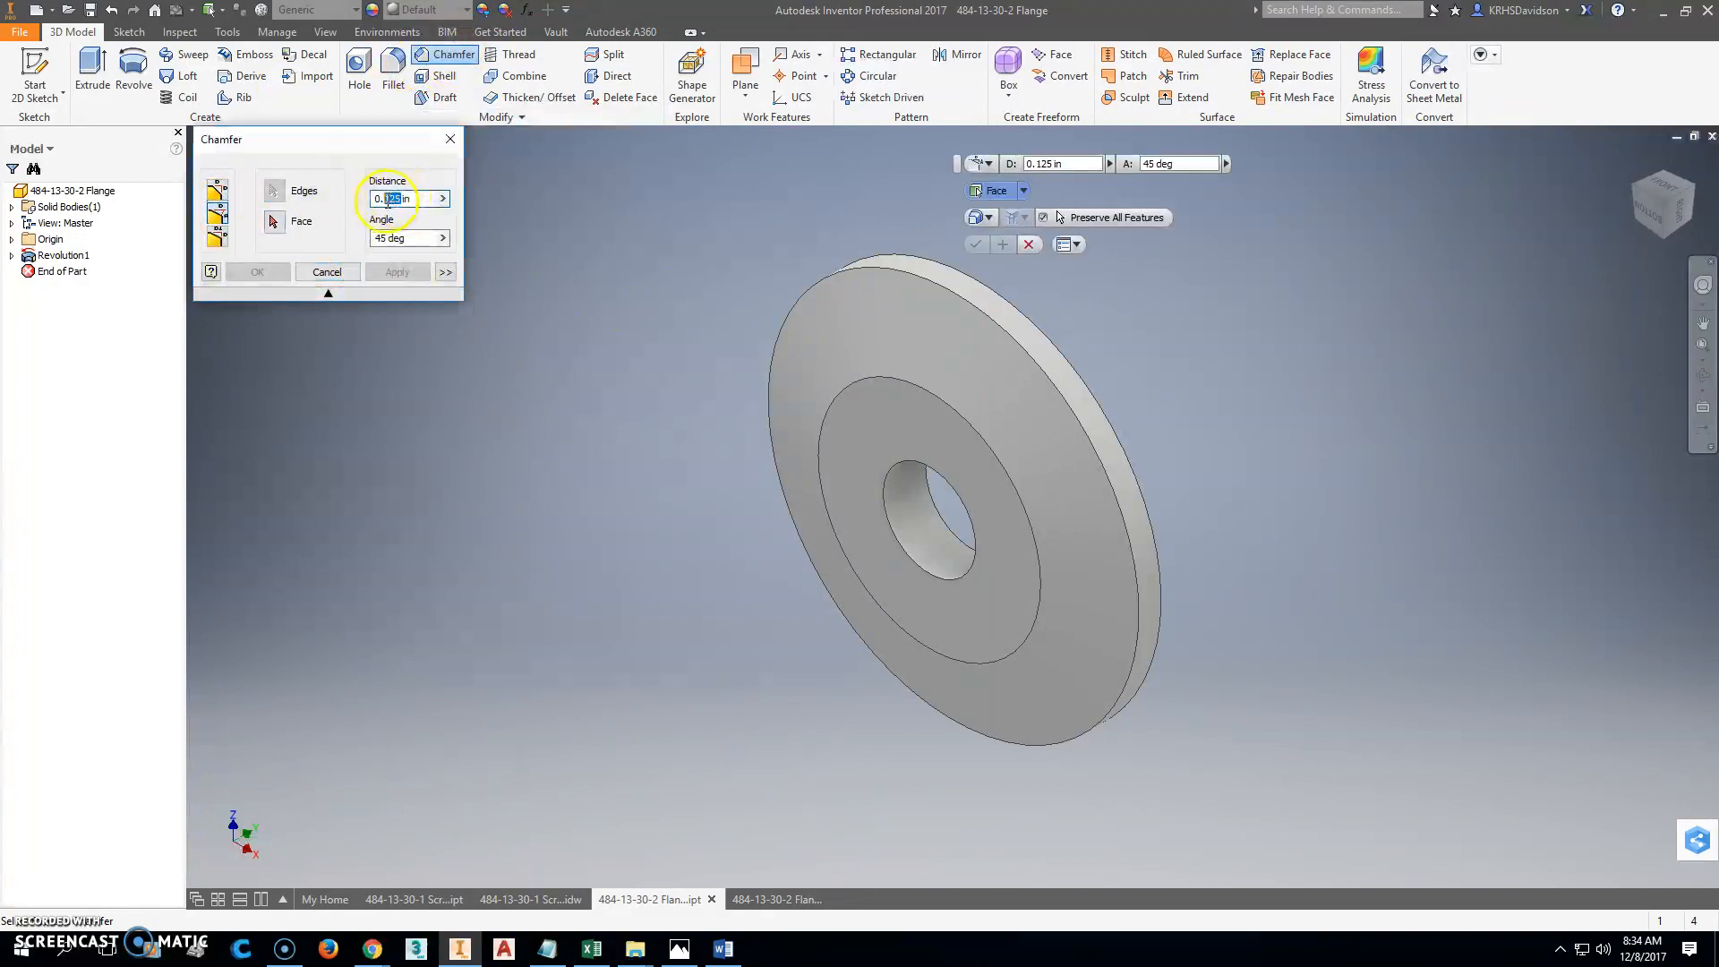
left_click(911, 491)
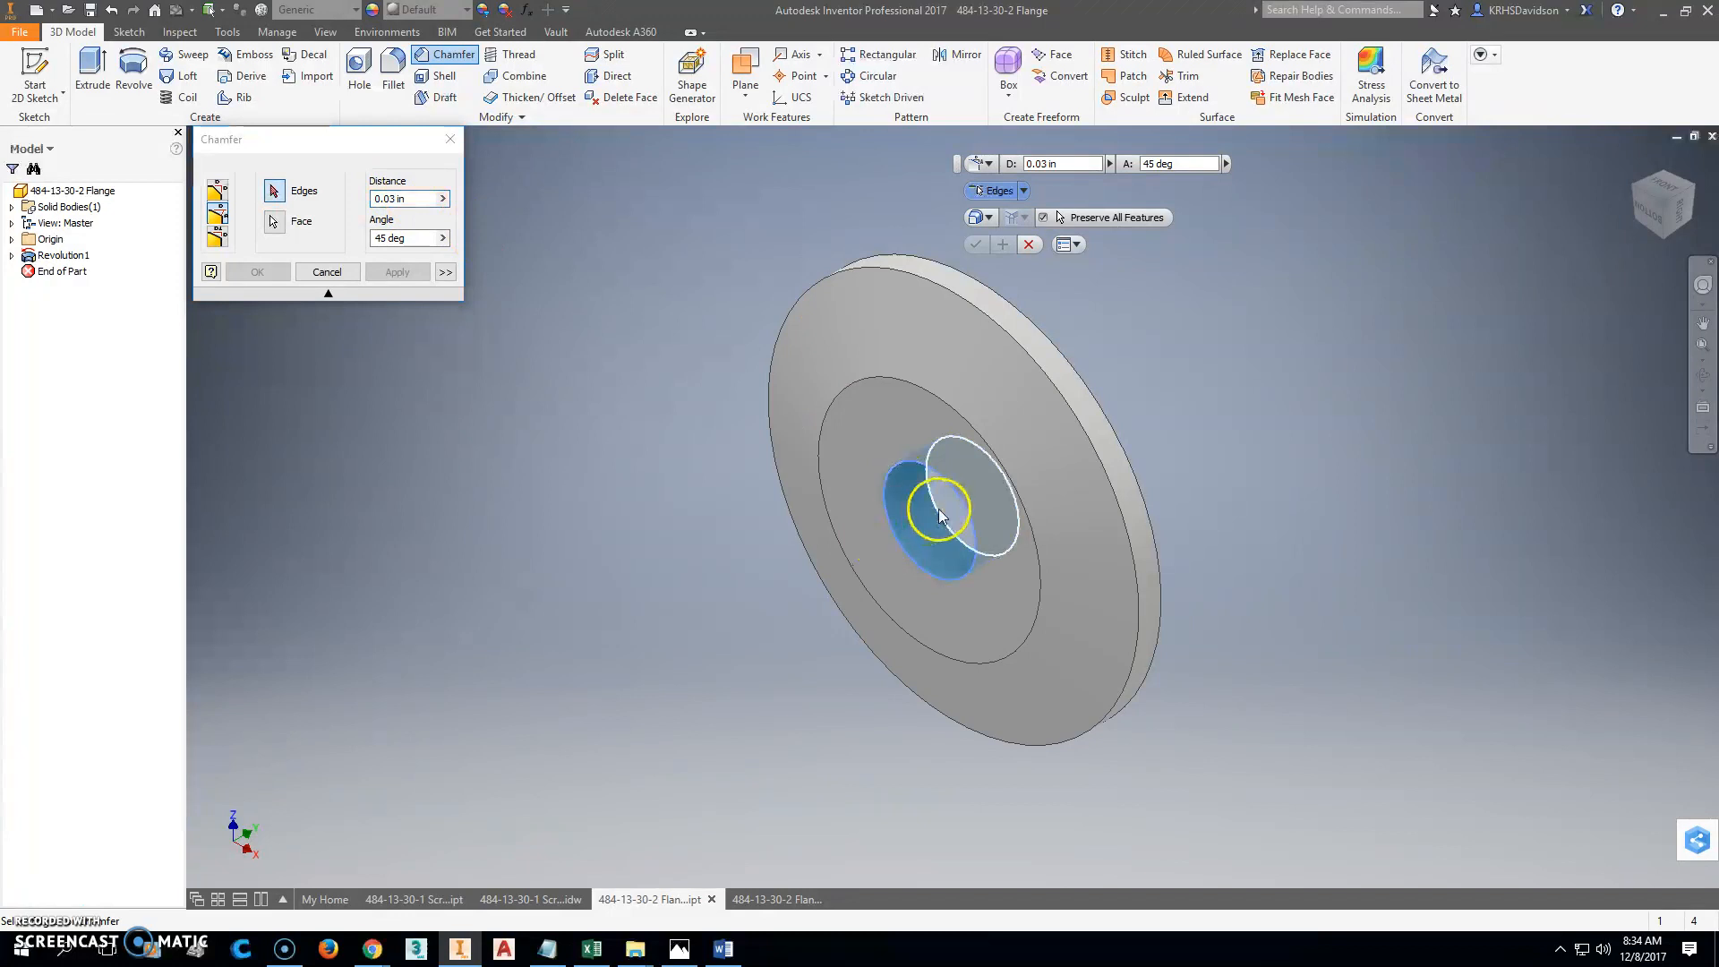
left_click(922, 526)
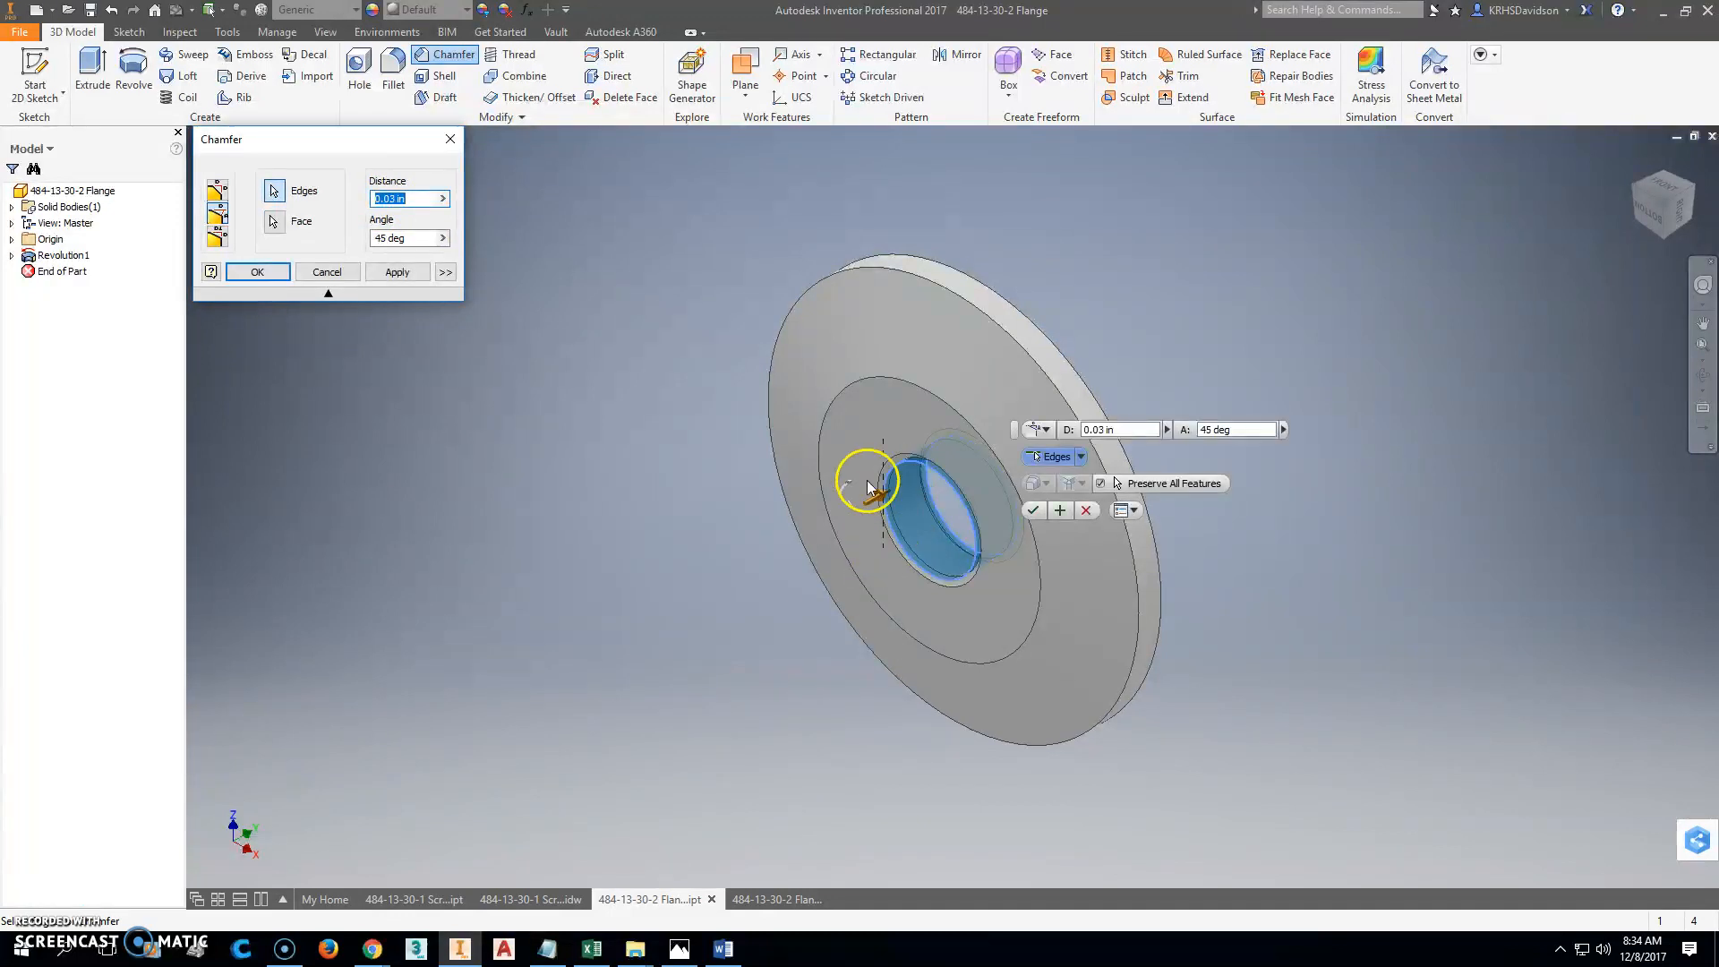
left_click(397, 272)
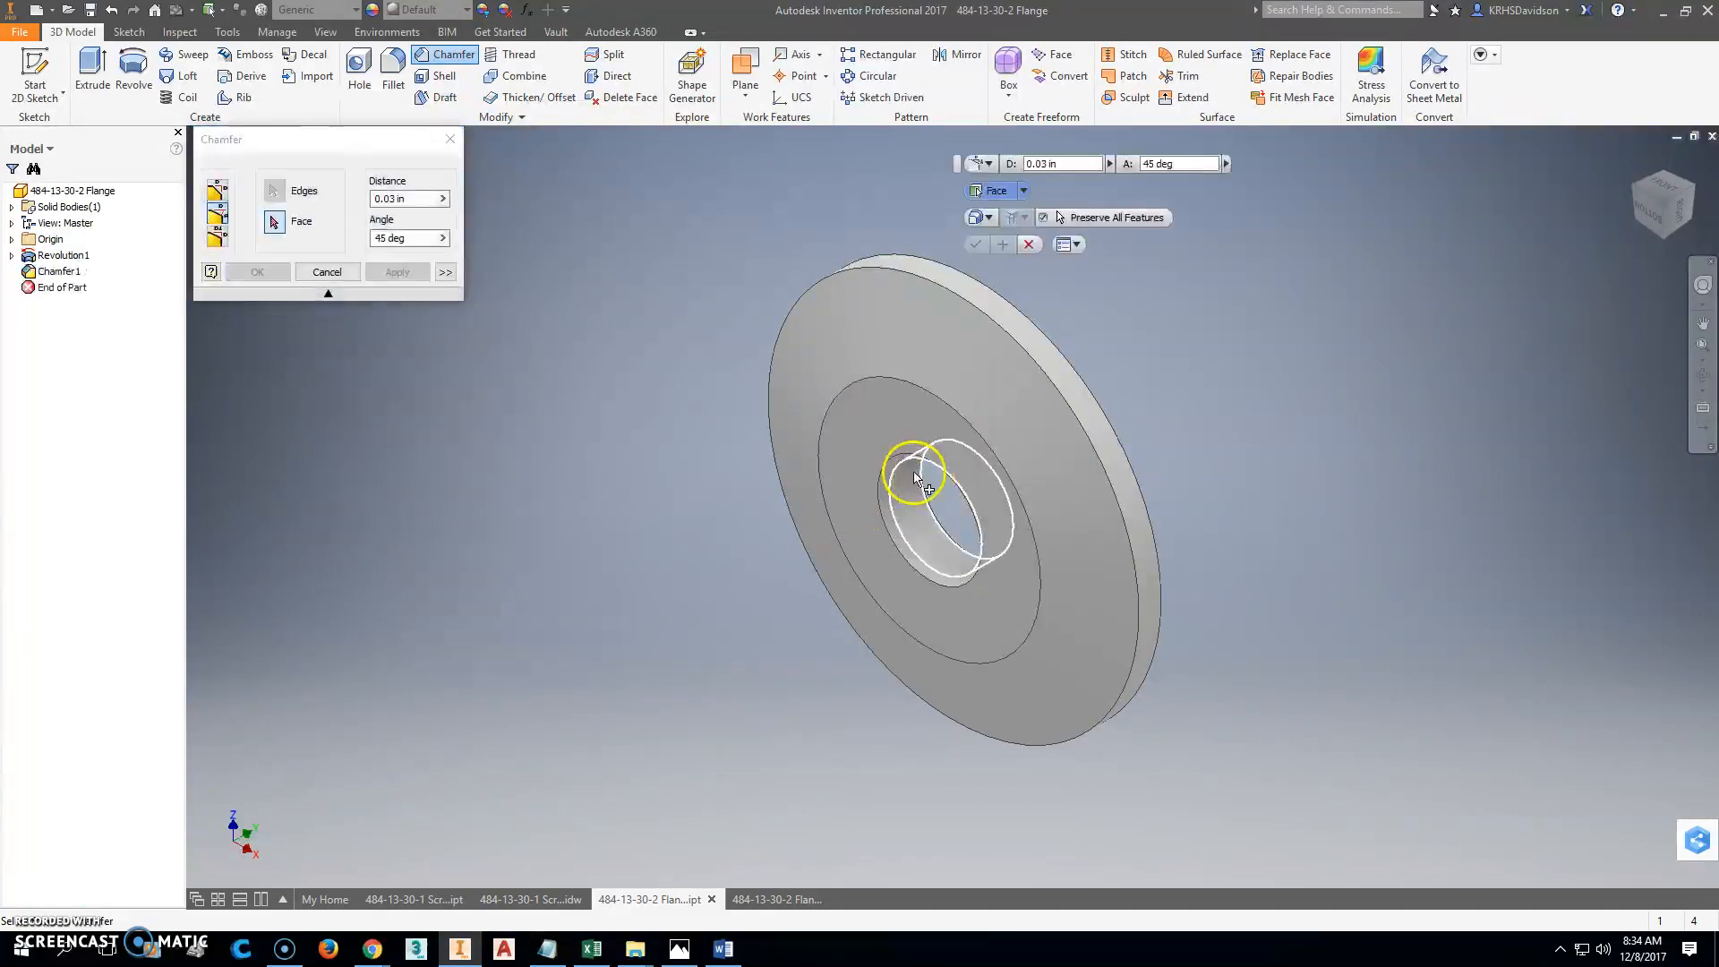
Inspect the bore chamfers on the part's recessed face and in the drawing's side view, closing the chamfer command.
left_click(1692, 192)
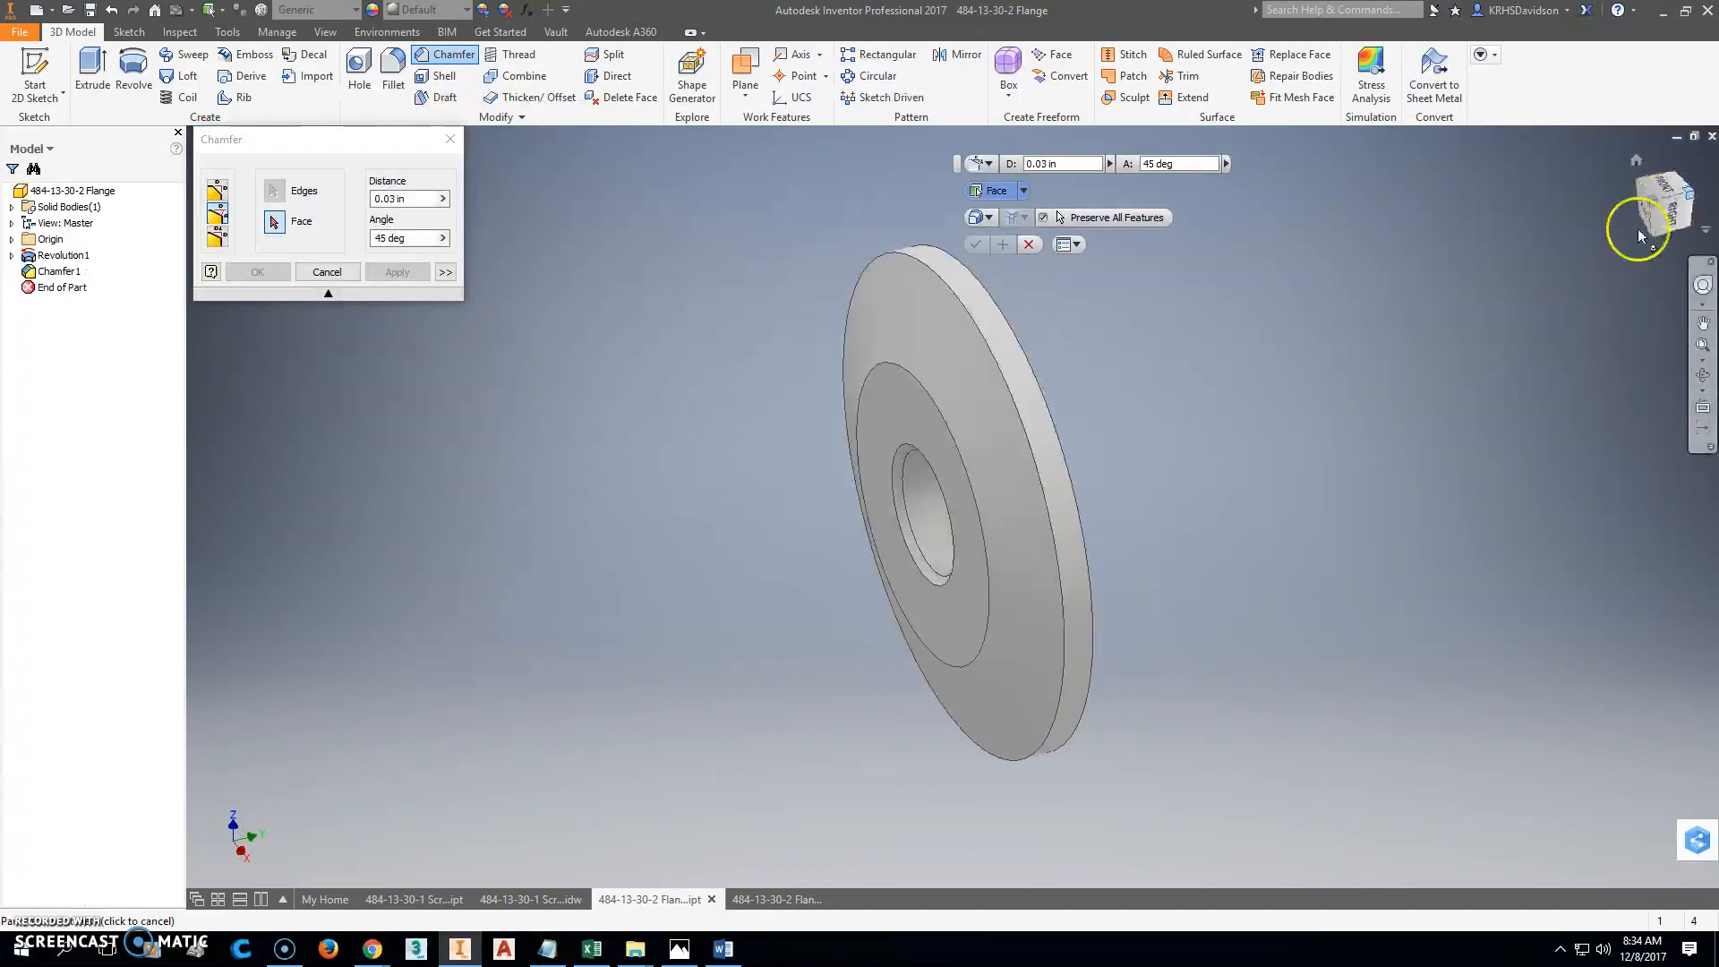
left_click(776, 899)
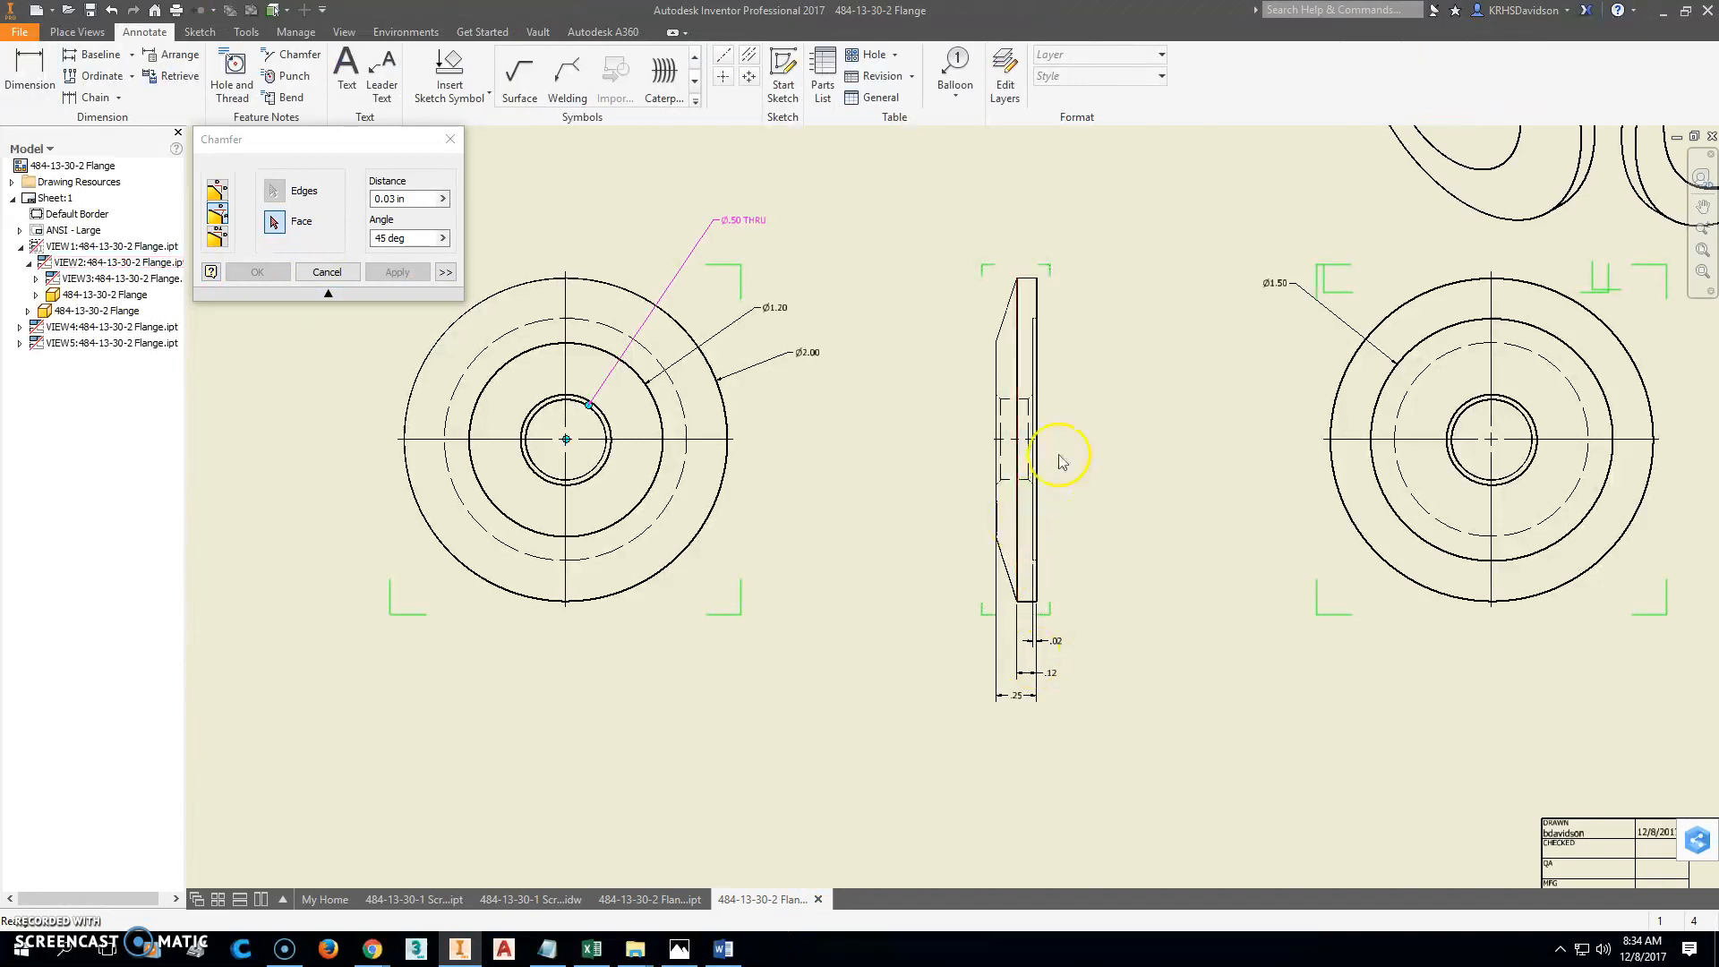
scroll(1059, 464, "up", 4)
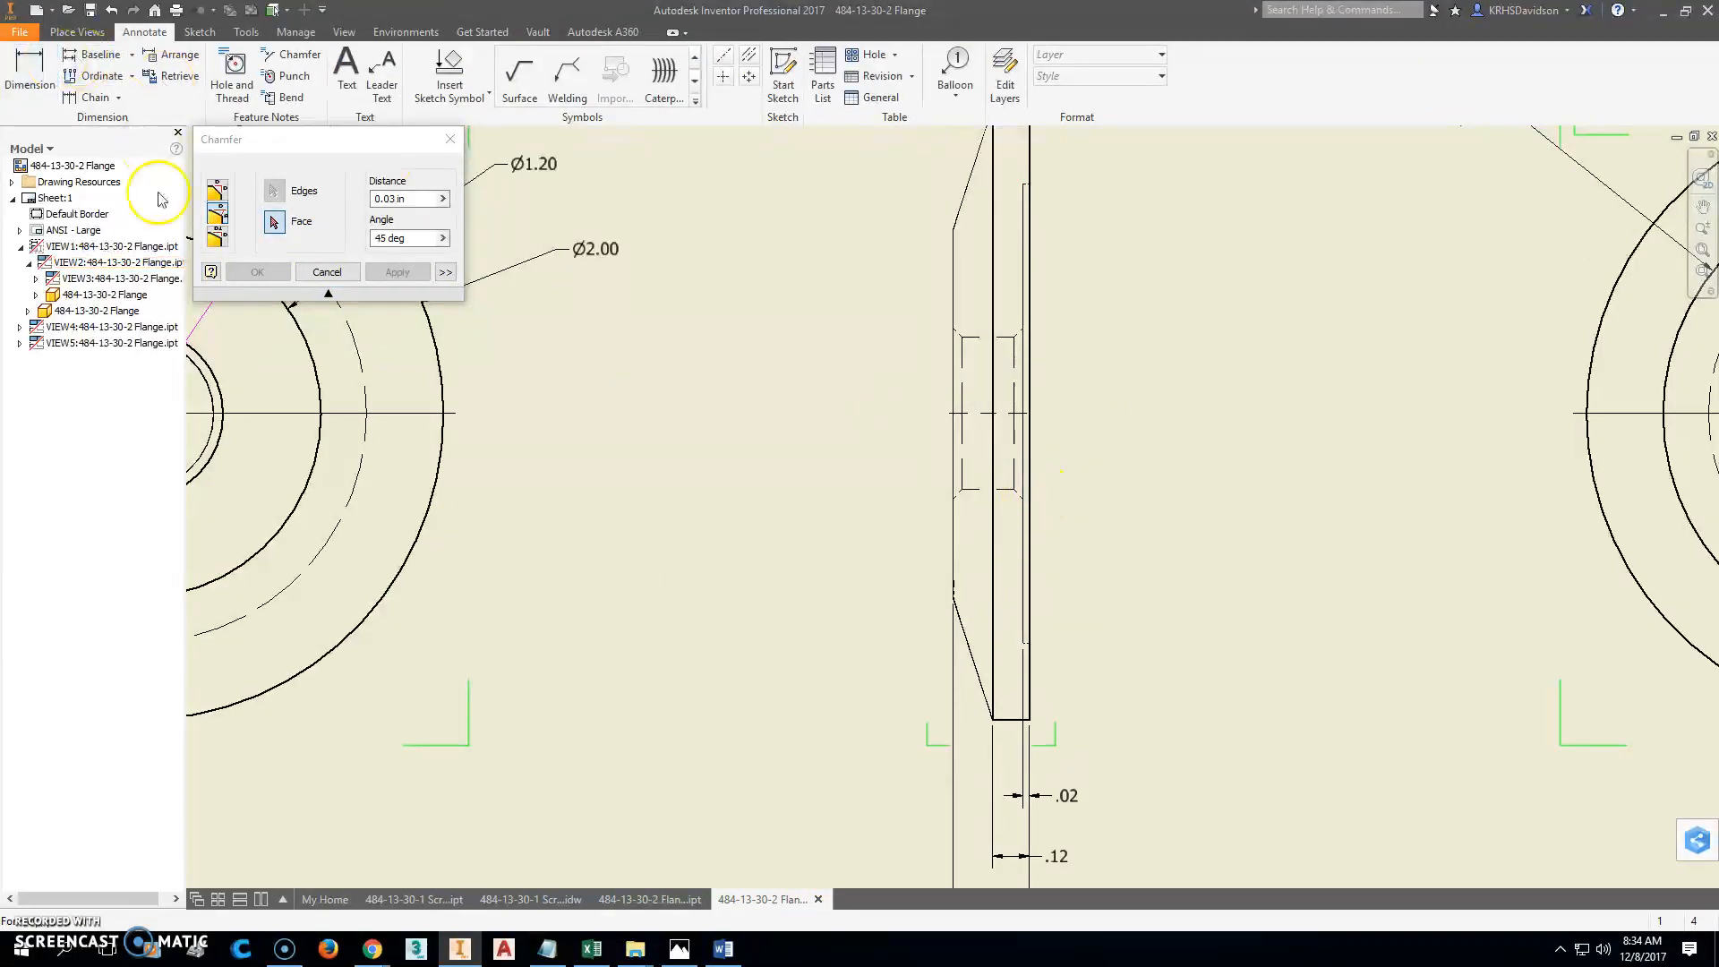
left_click(327, 271)
left_click(58, 86)
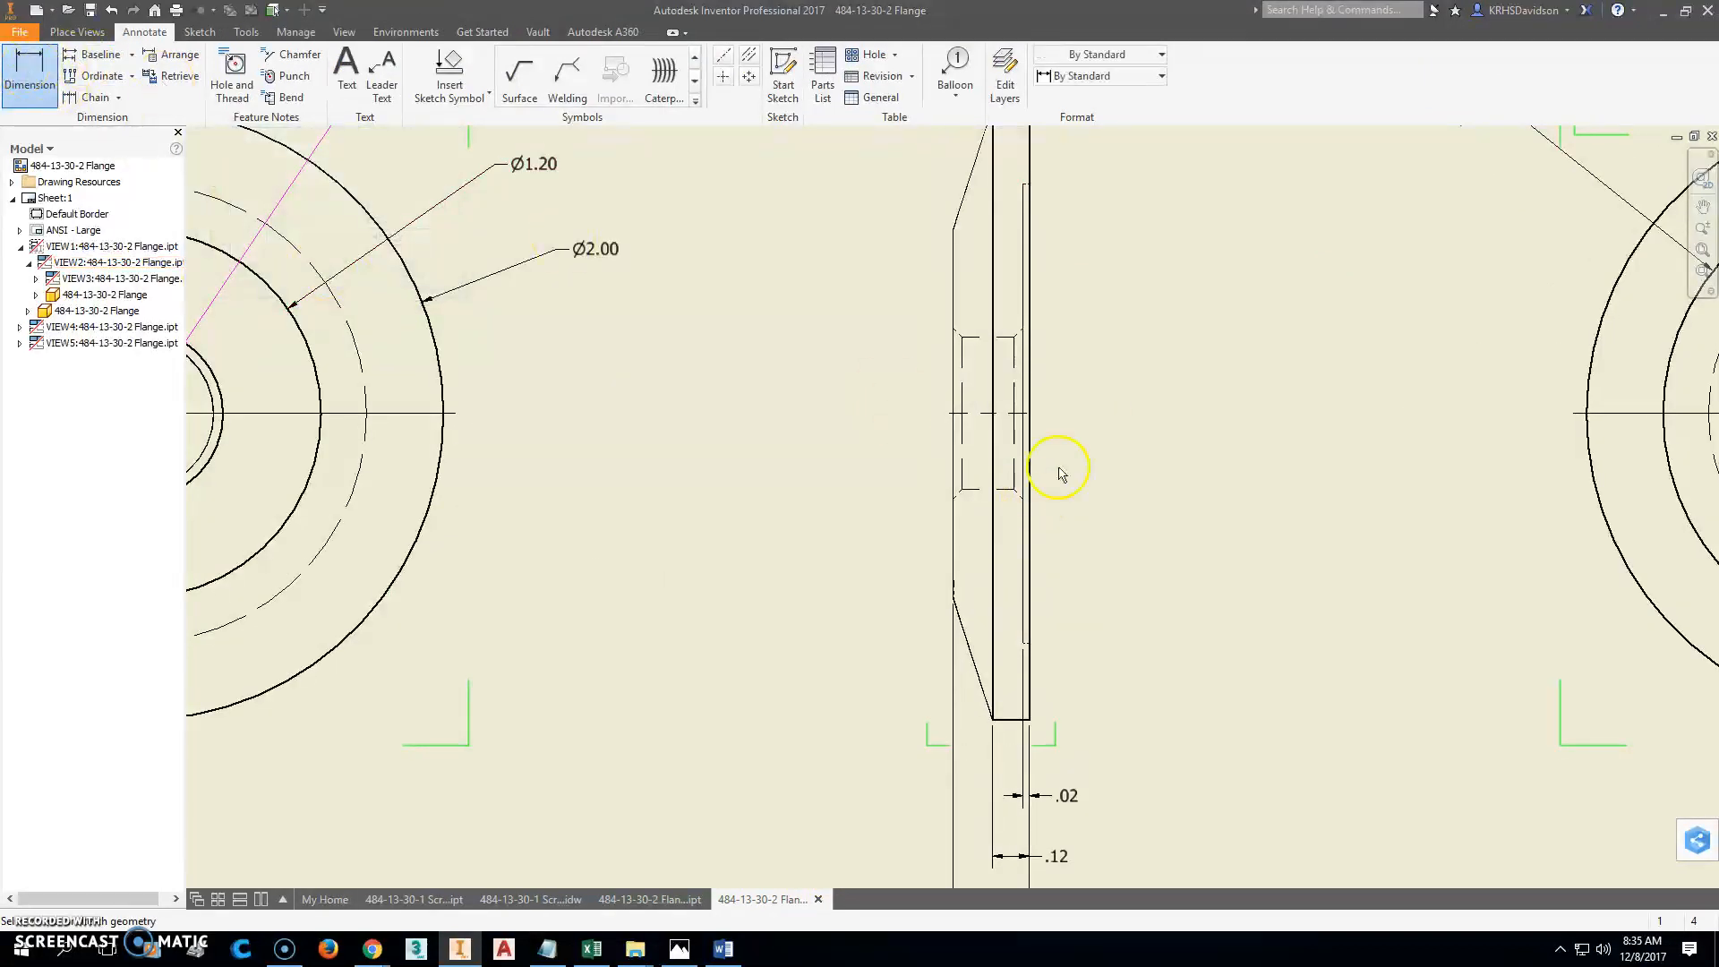
scroll(1012, 502, "up", 5)
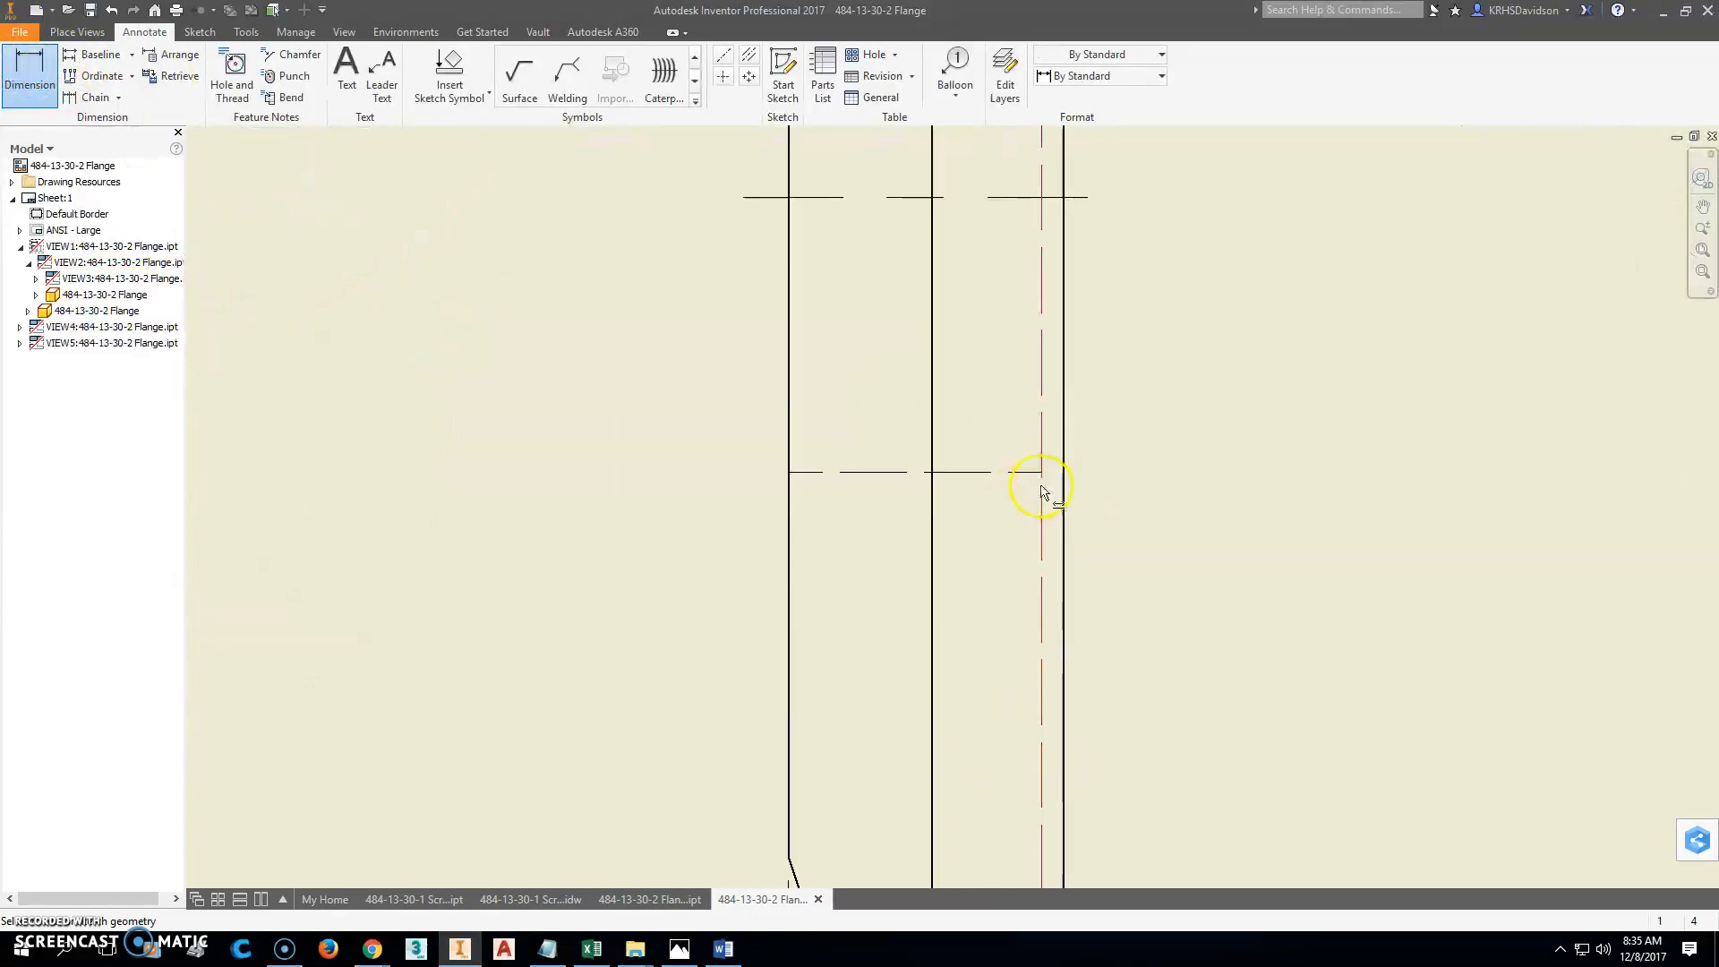
scroll(1031, 502, "down", 4)
scroll(1010, 506, "down", 3)
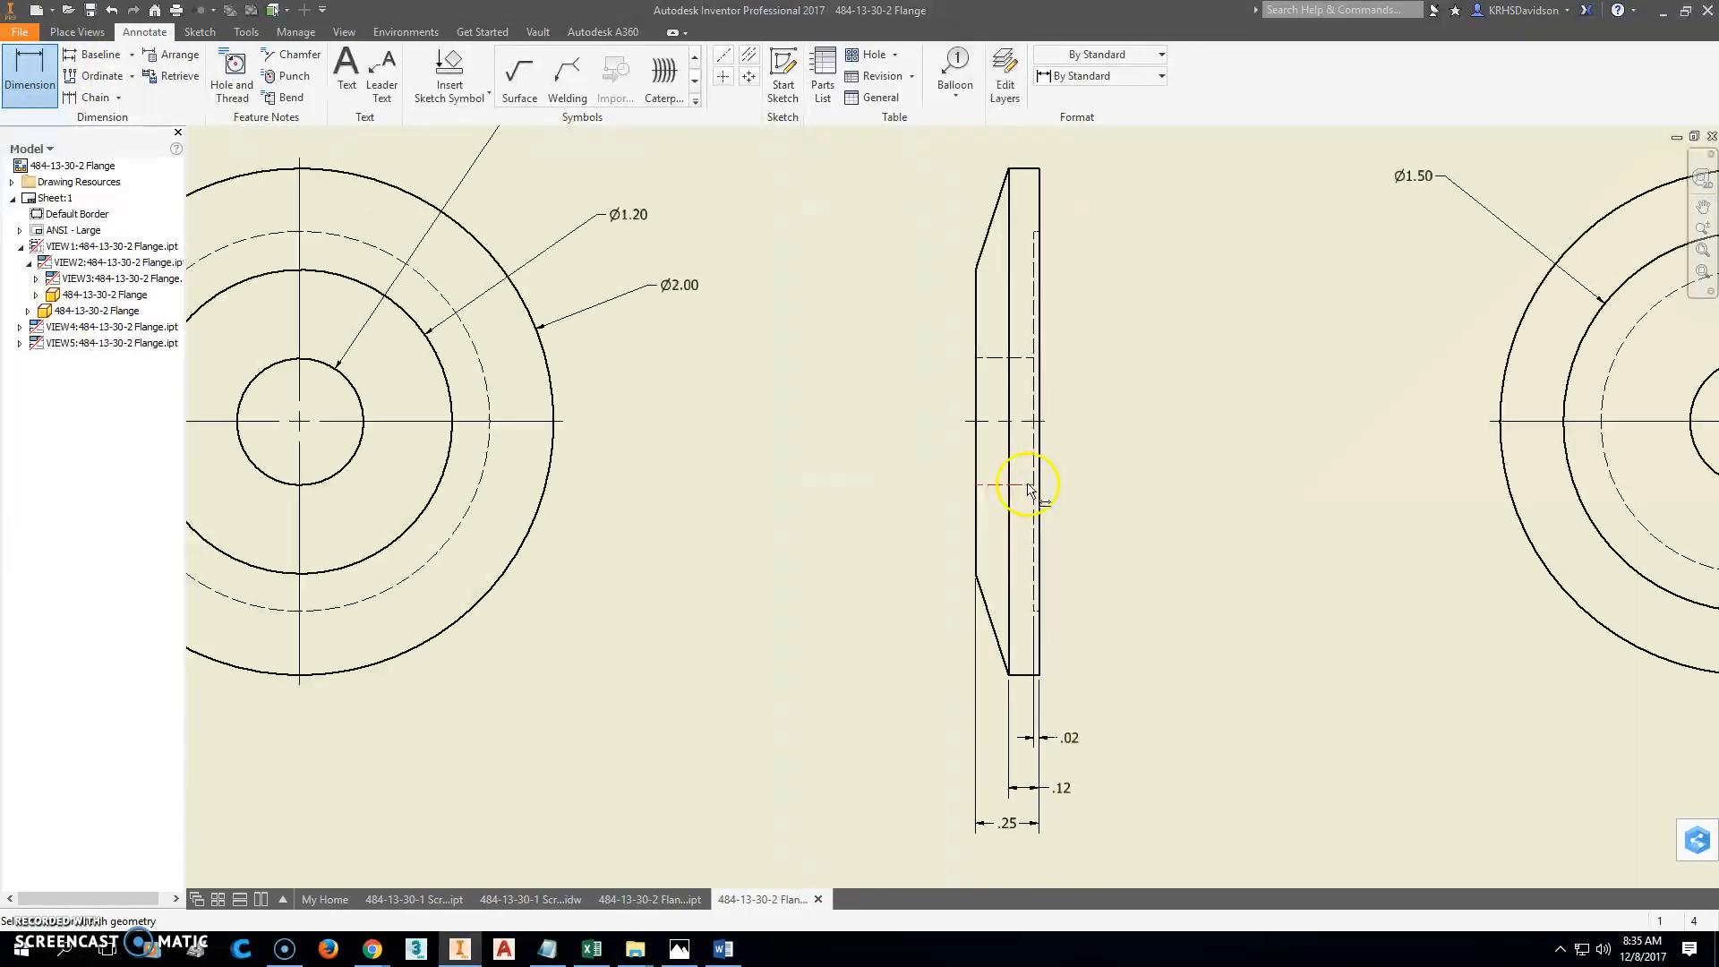
left_click(672, 901)
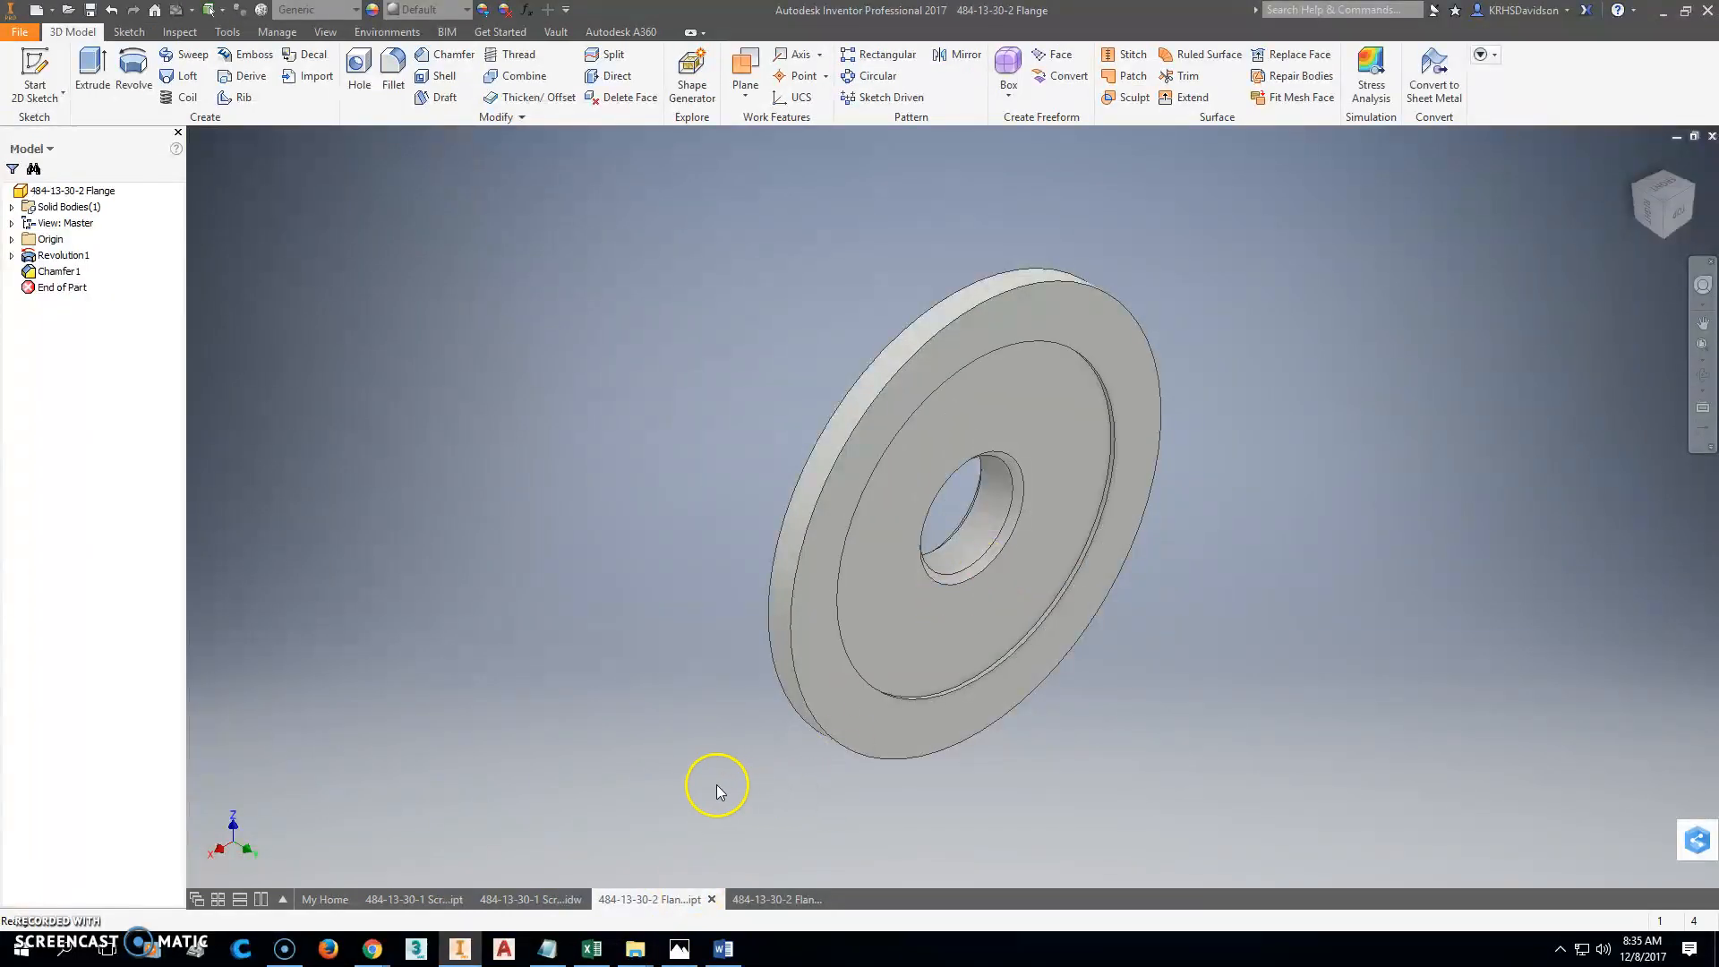
left_click(782, 899)
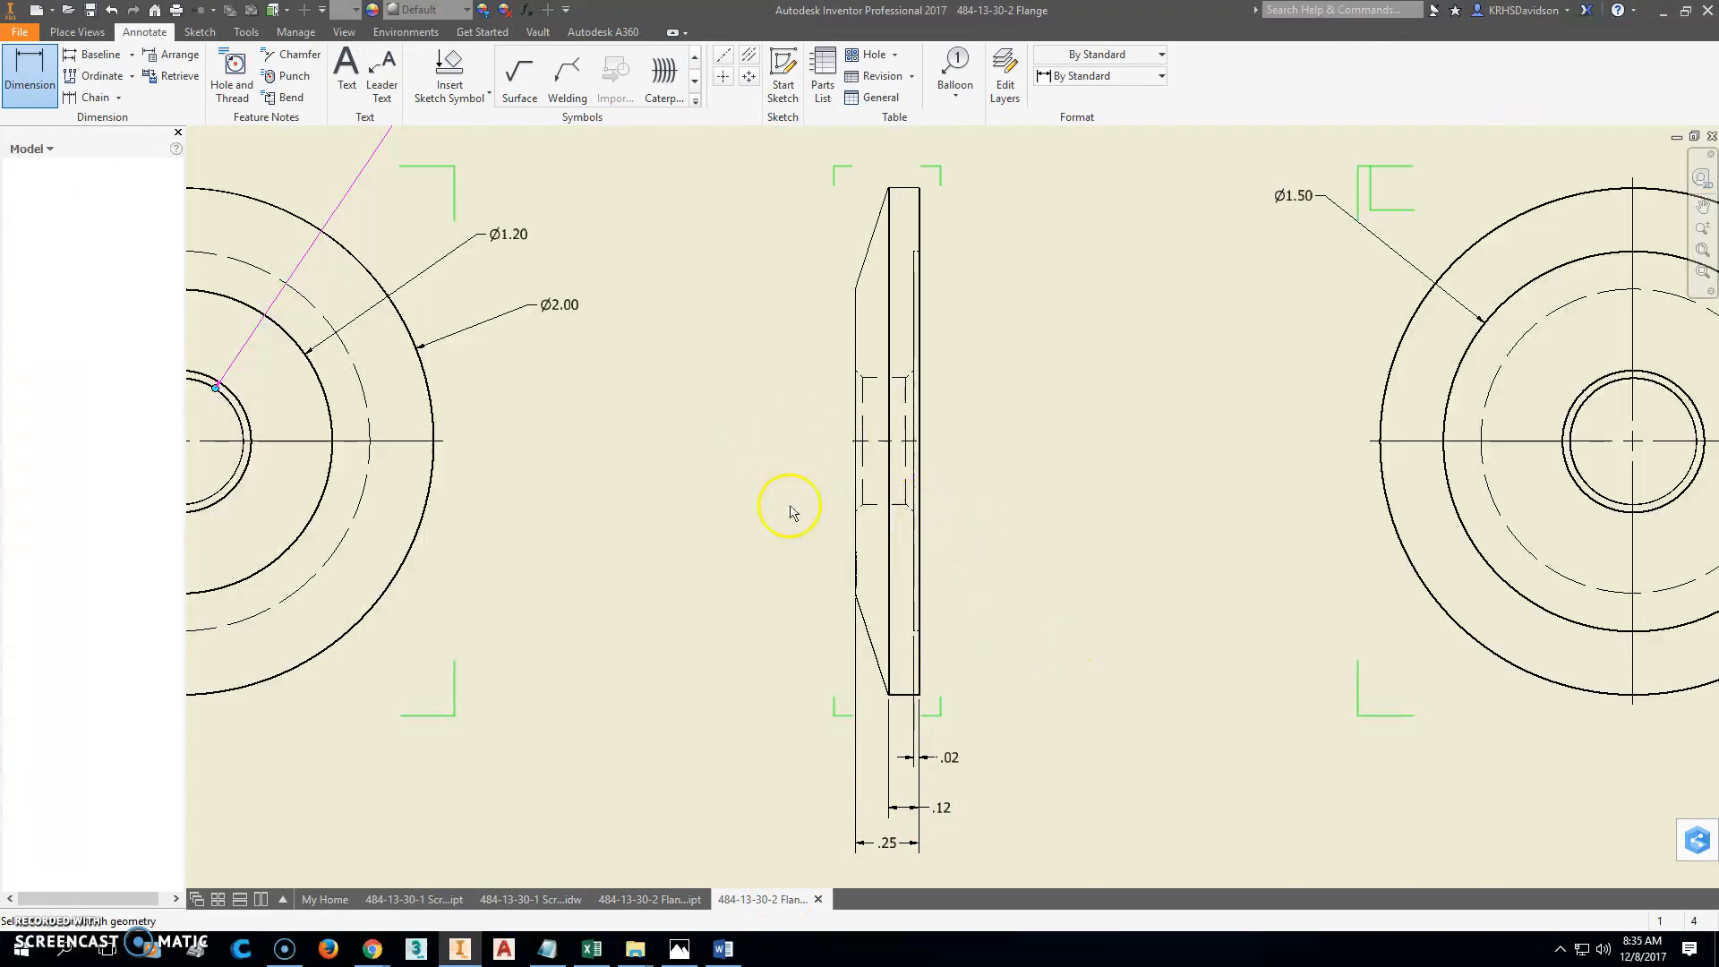
Relaunch Autodesk Inventor Professional 2017.
left_click(382, 72)
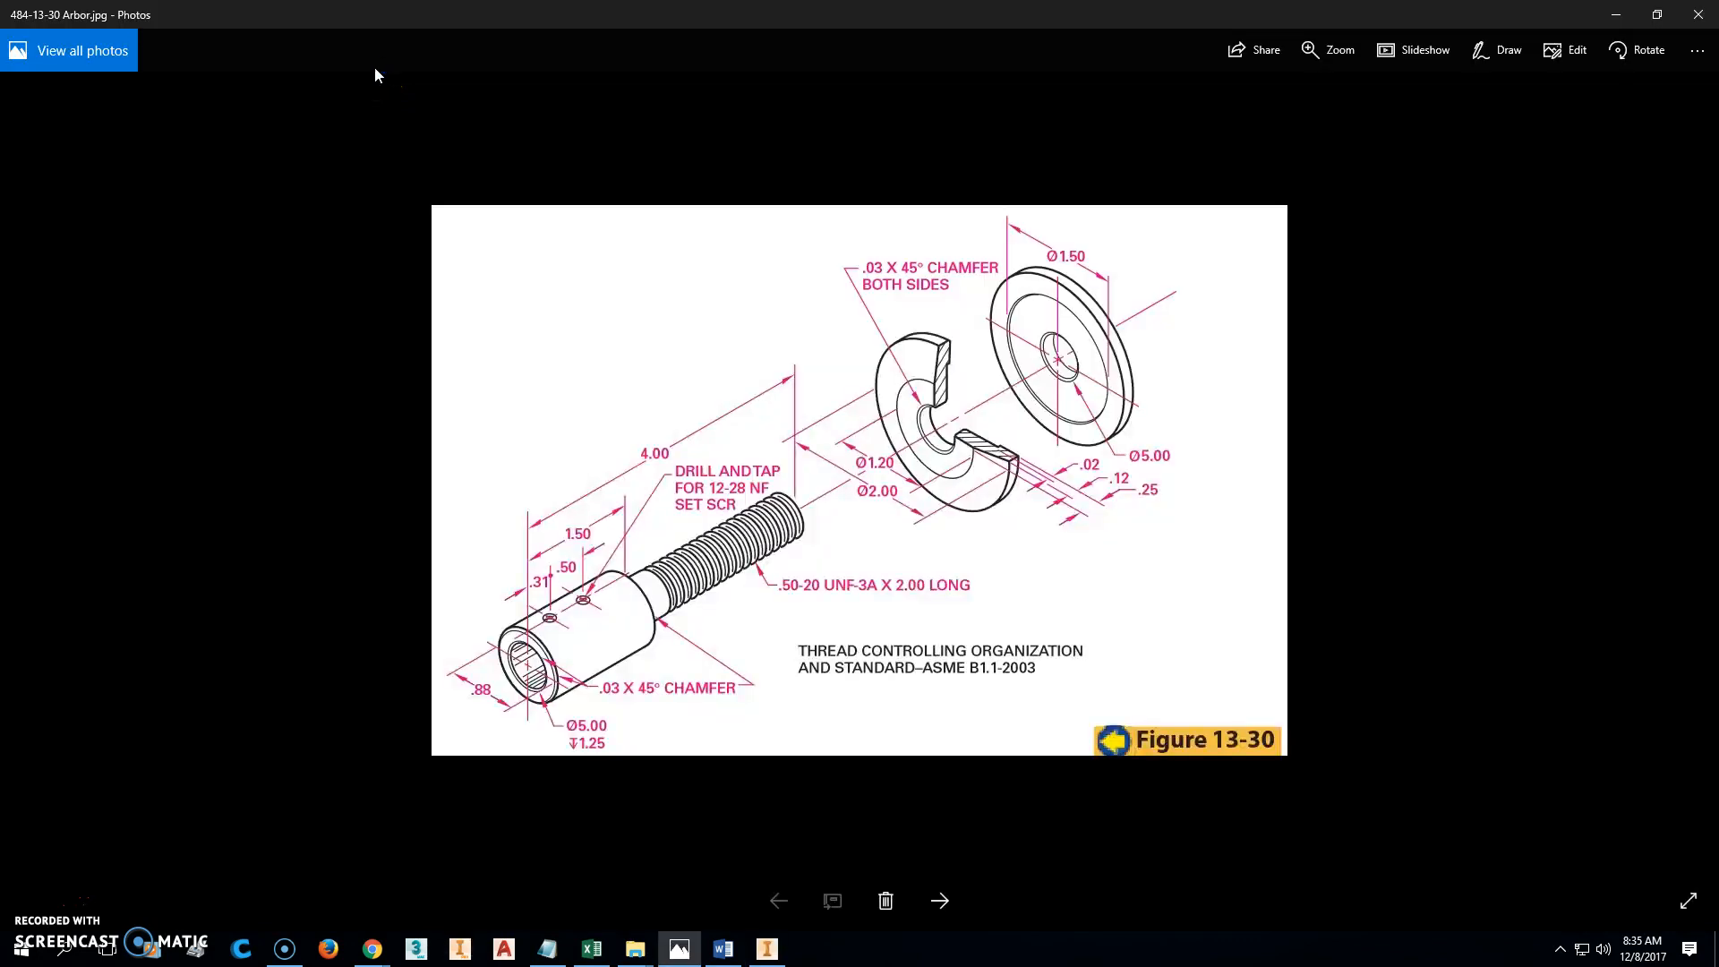
left_click(465, 953)
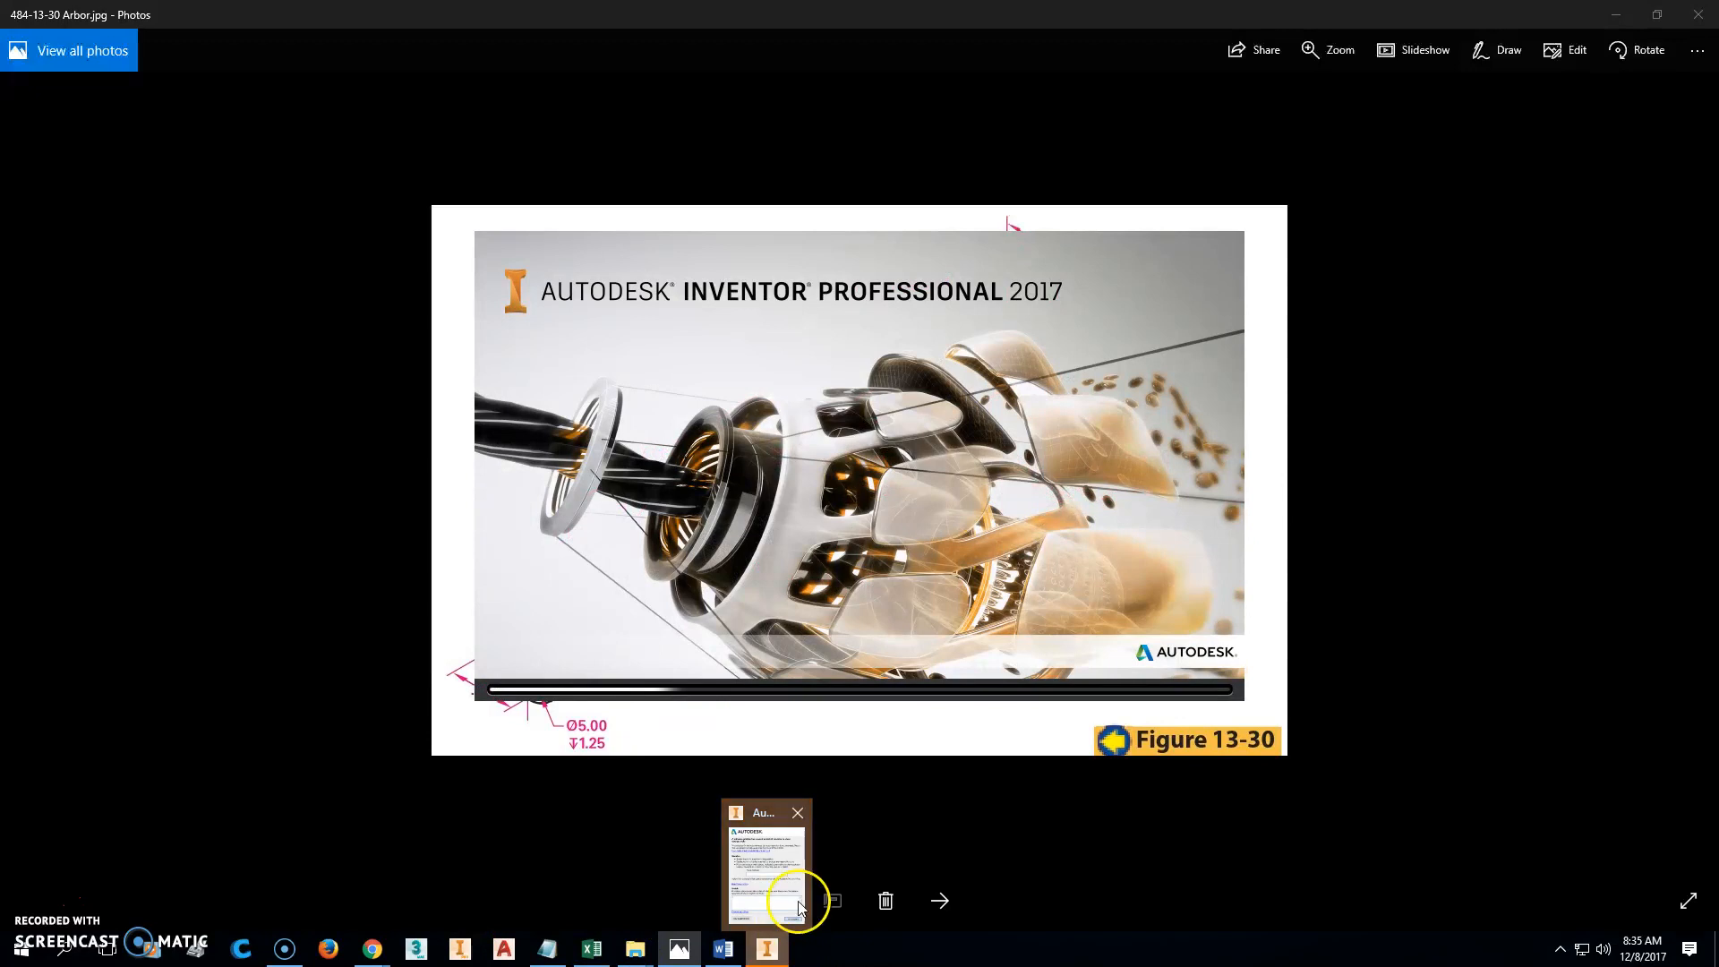
Add a leader note reading "0.03x45° CHAMFER" over "2 PLACES" to the bore chamfer in the flange drawing's side view.
left_click(790, 861)
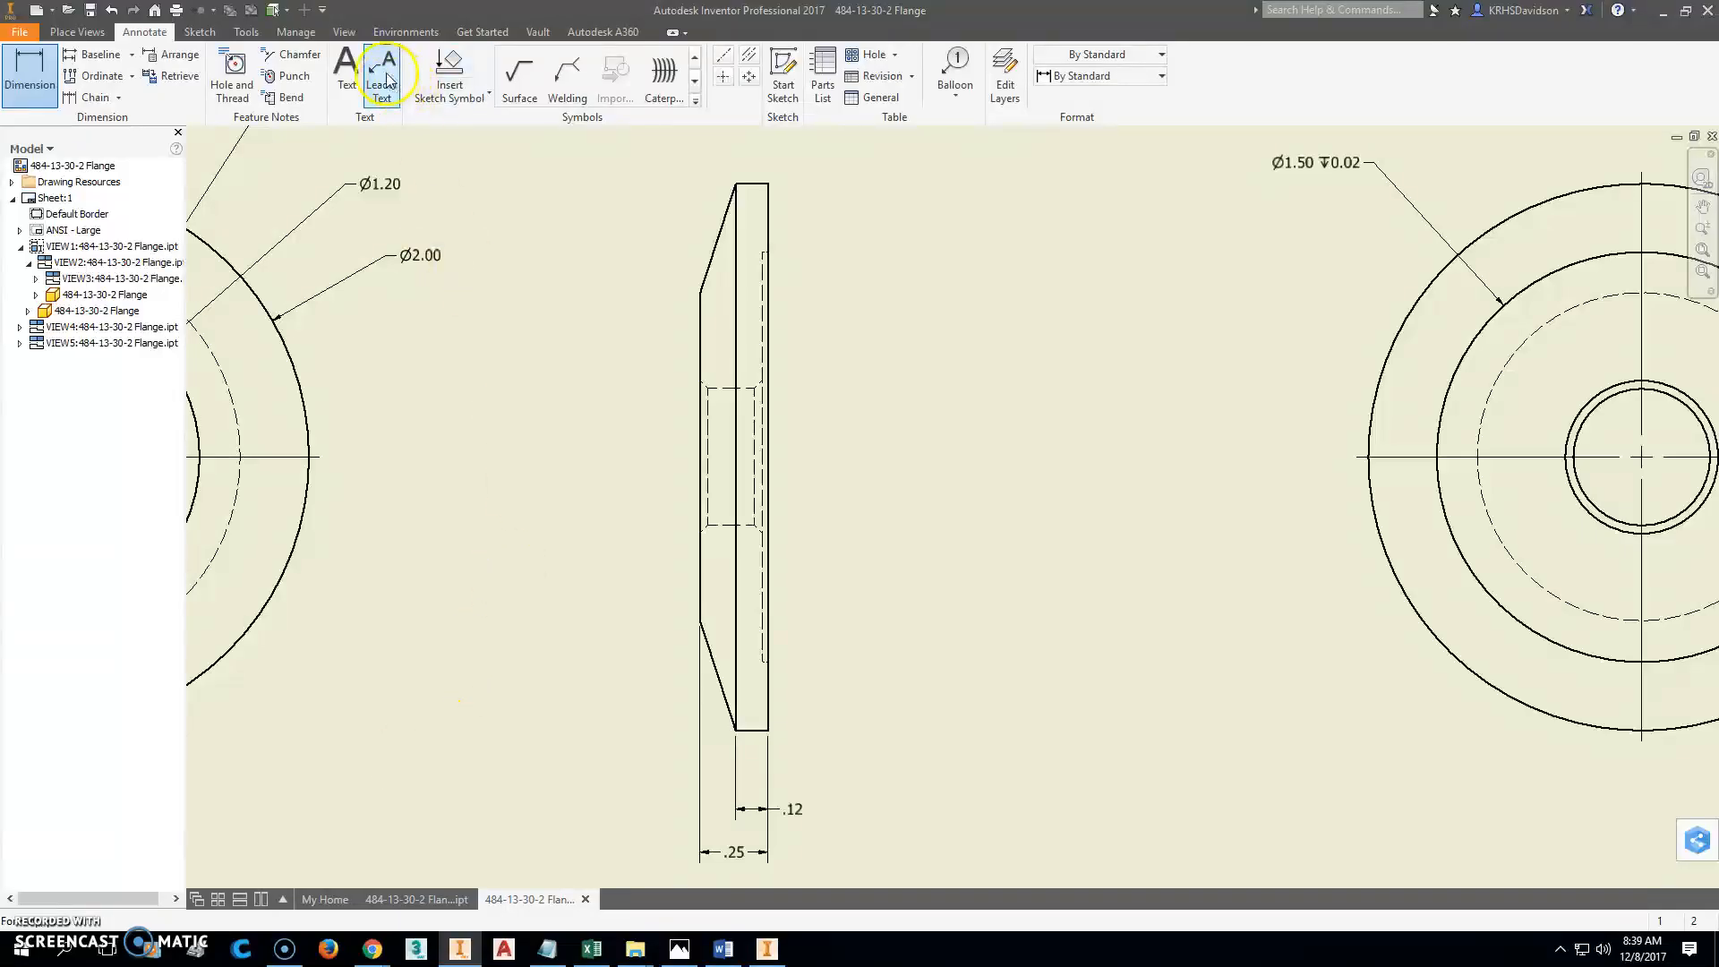
left_click(387, 77)
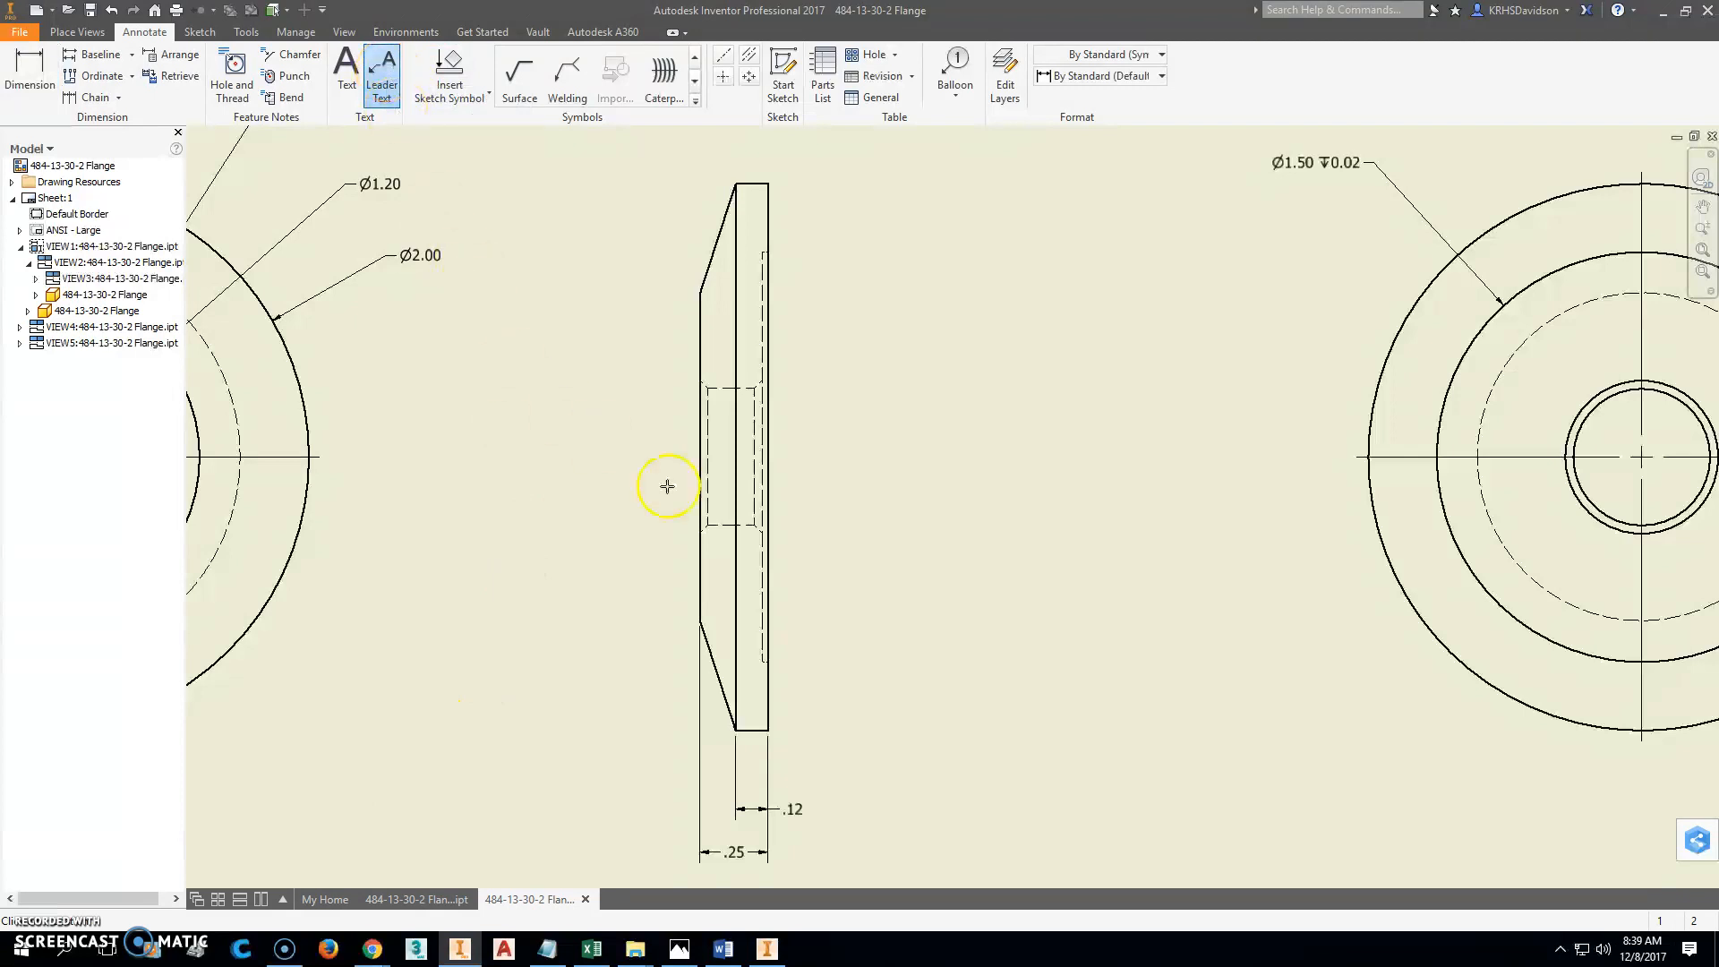
scroll(766, 537, "up", 3)
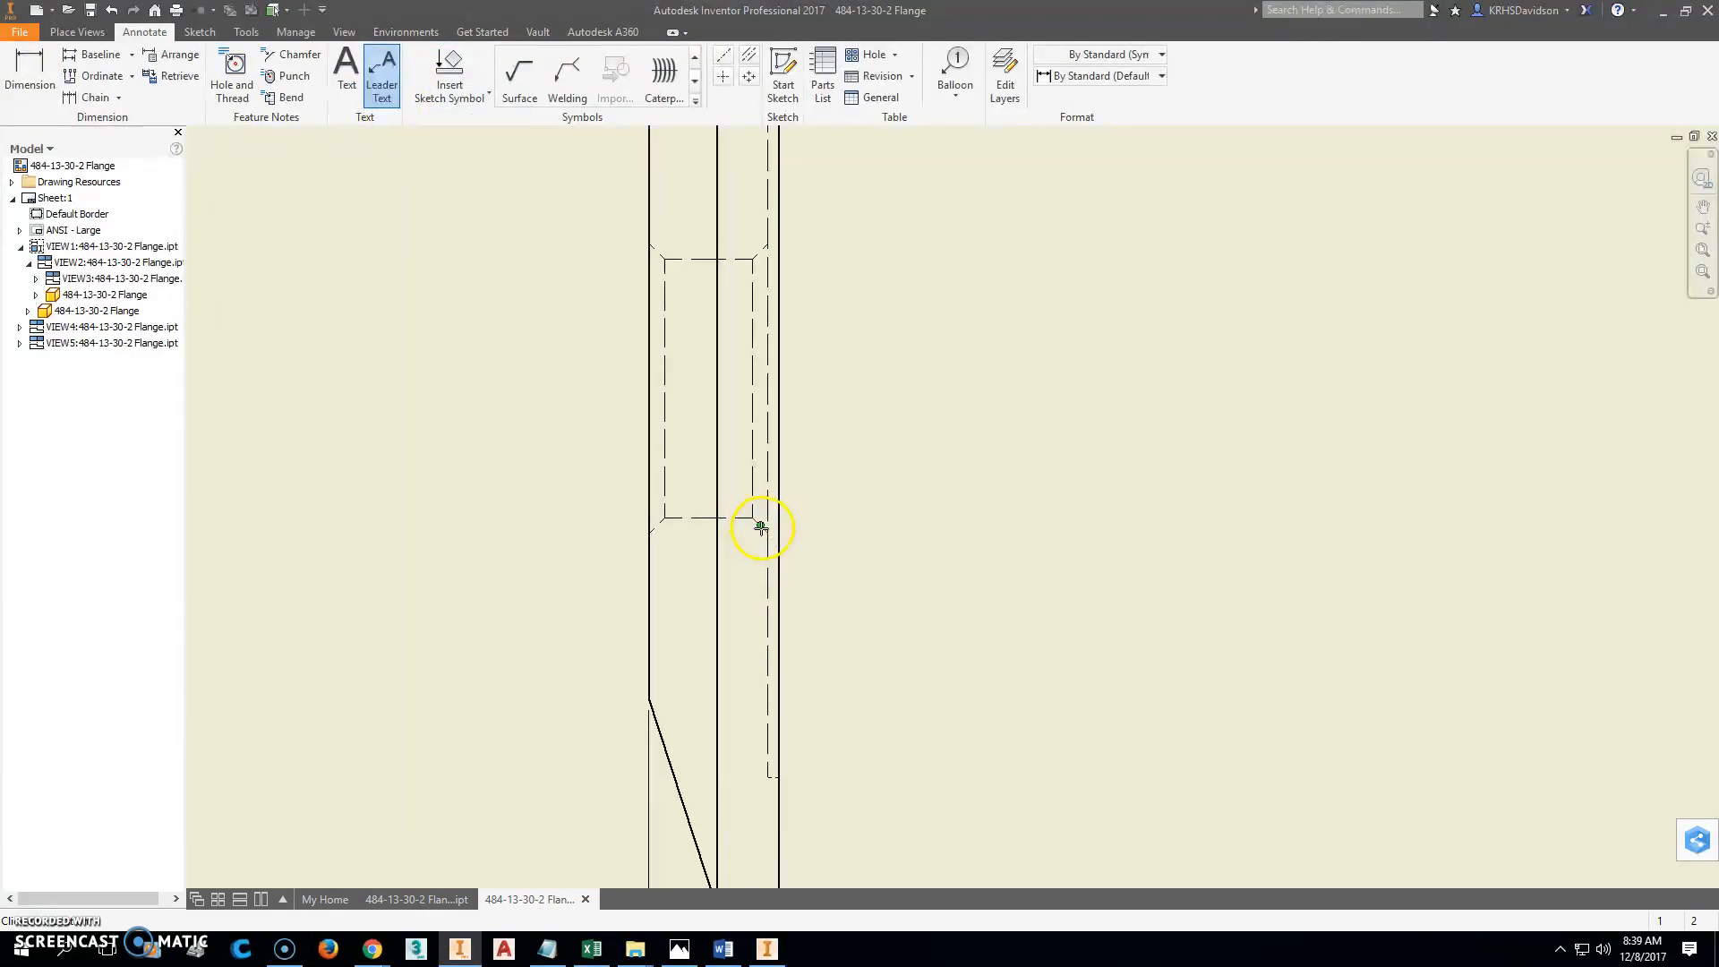
right_click(925, 367)
left_click(981, 368)
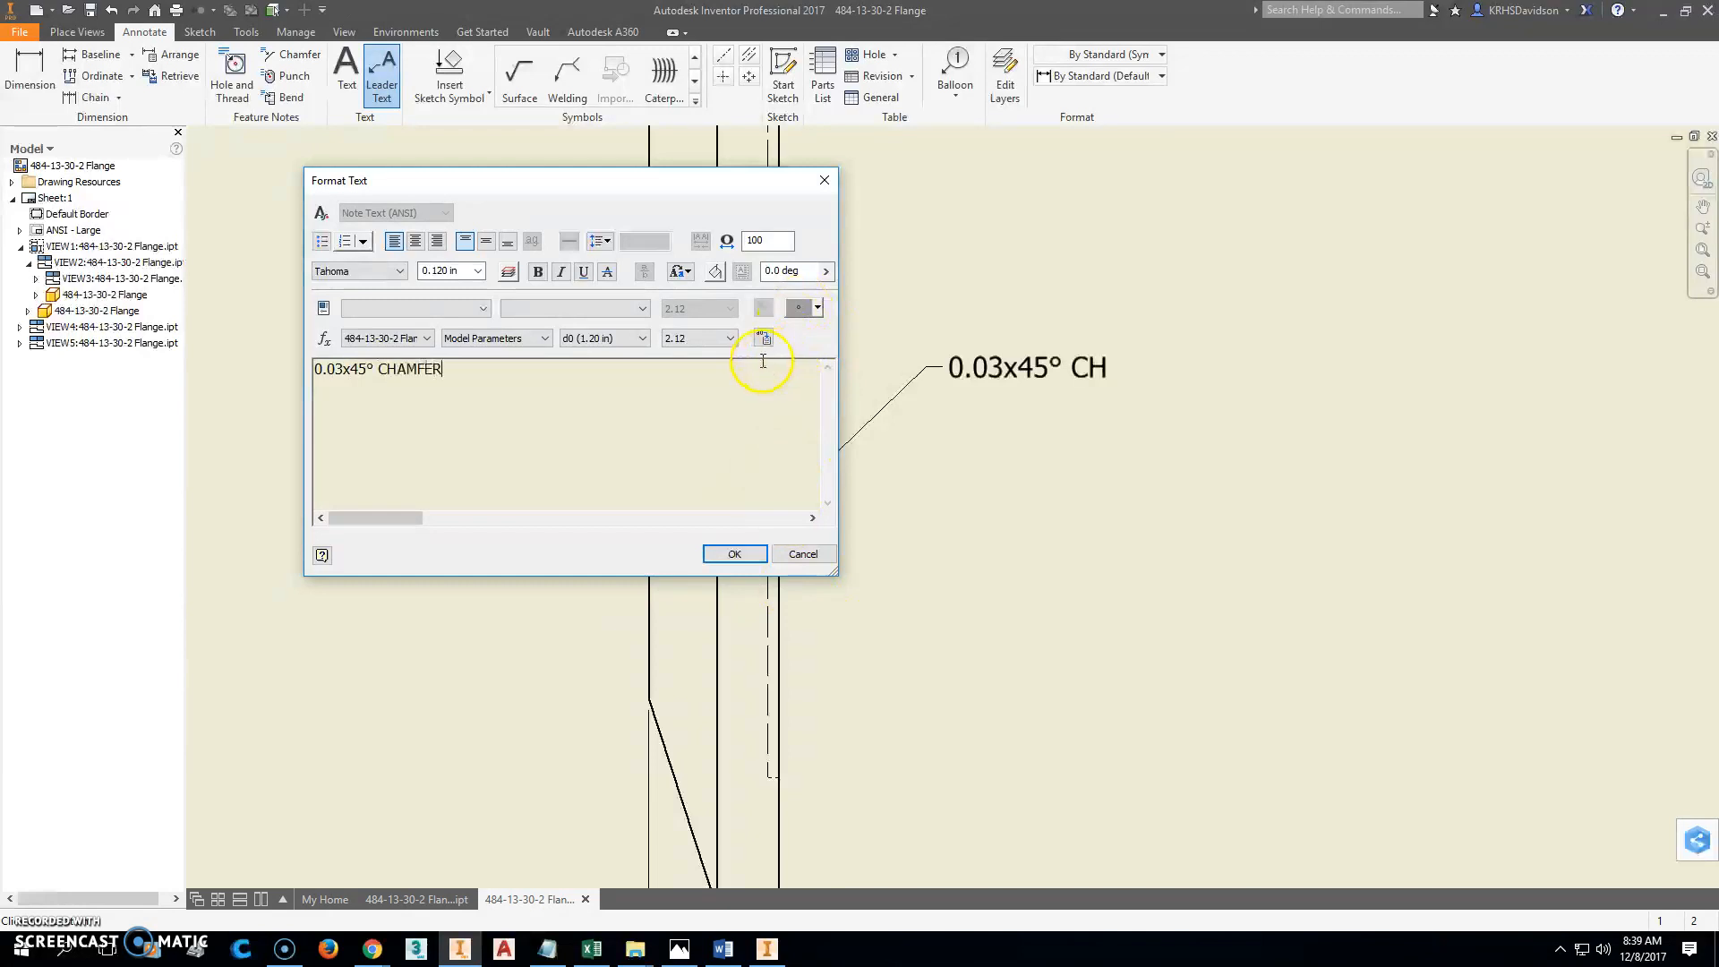
key("Return")
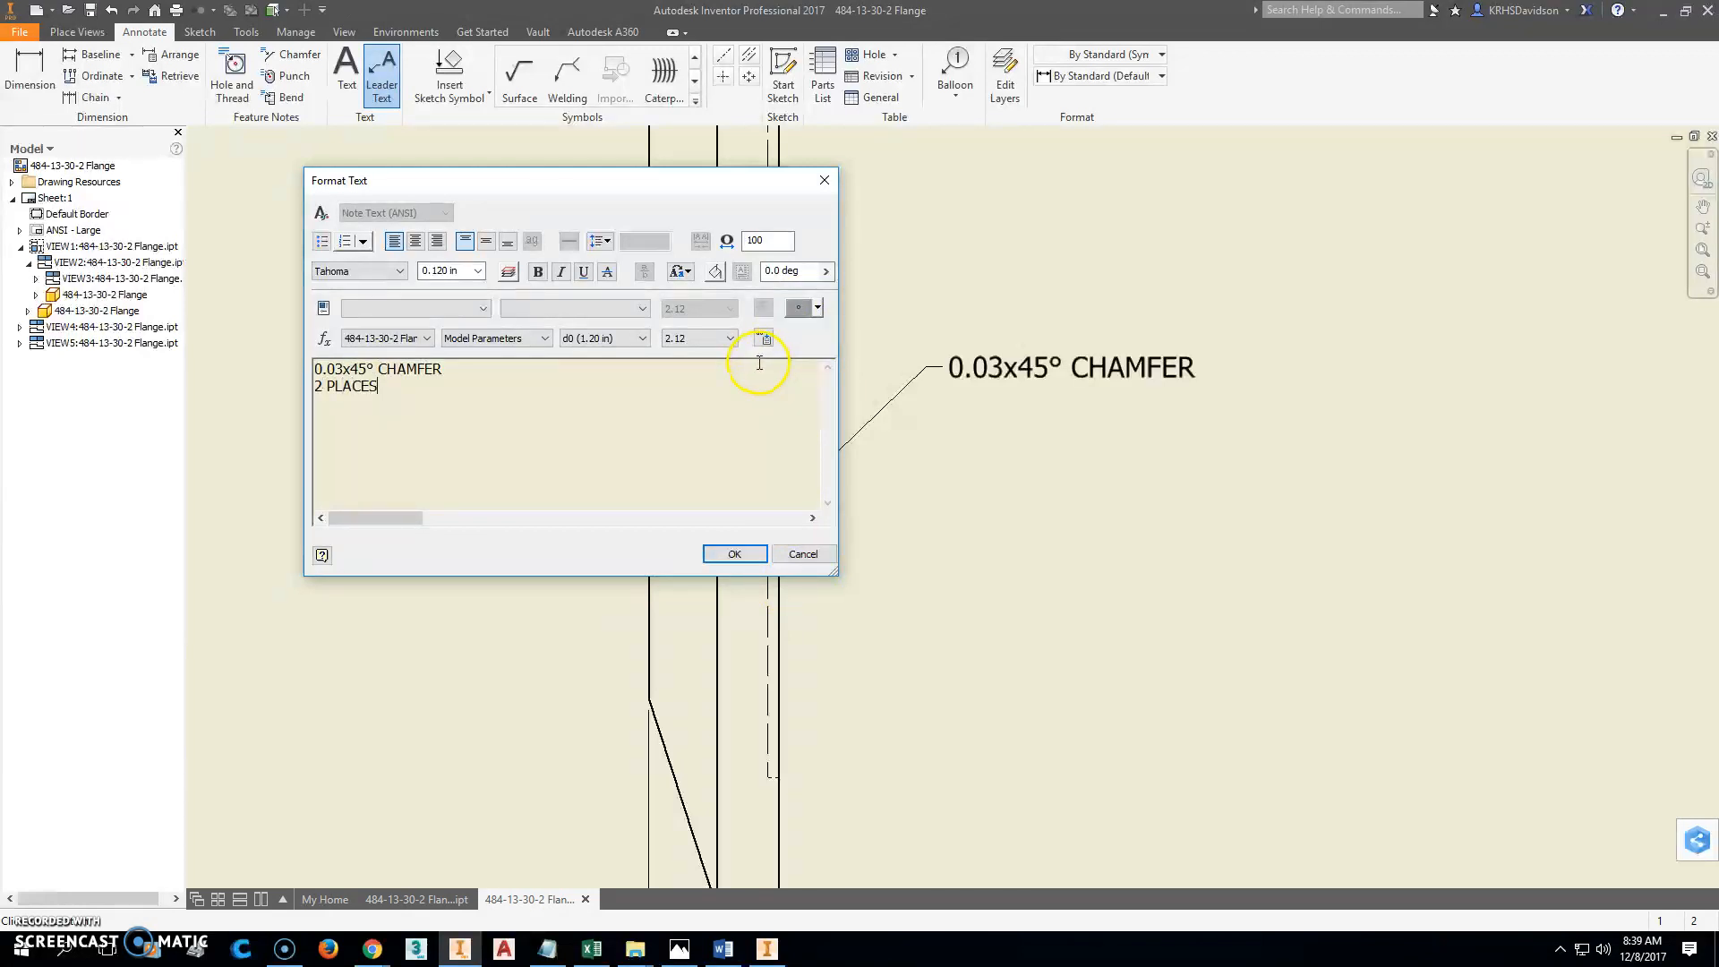
left_click(747, 553)
scroll(923, 564, "down", 5)
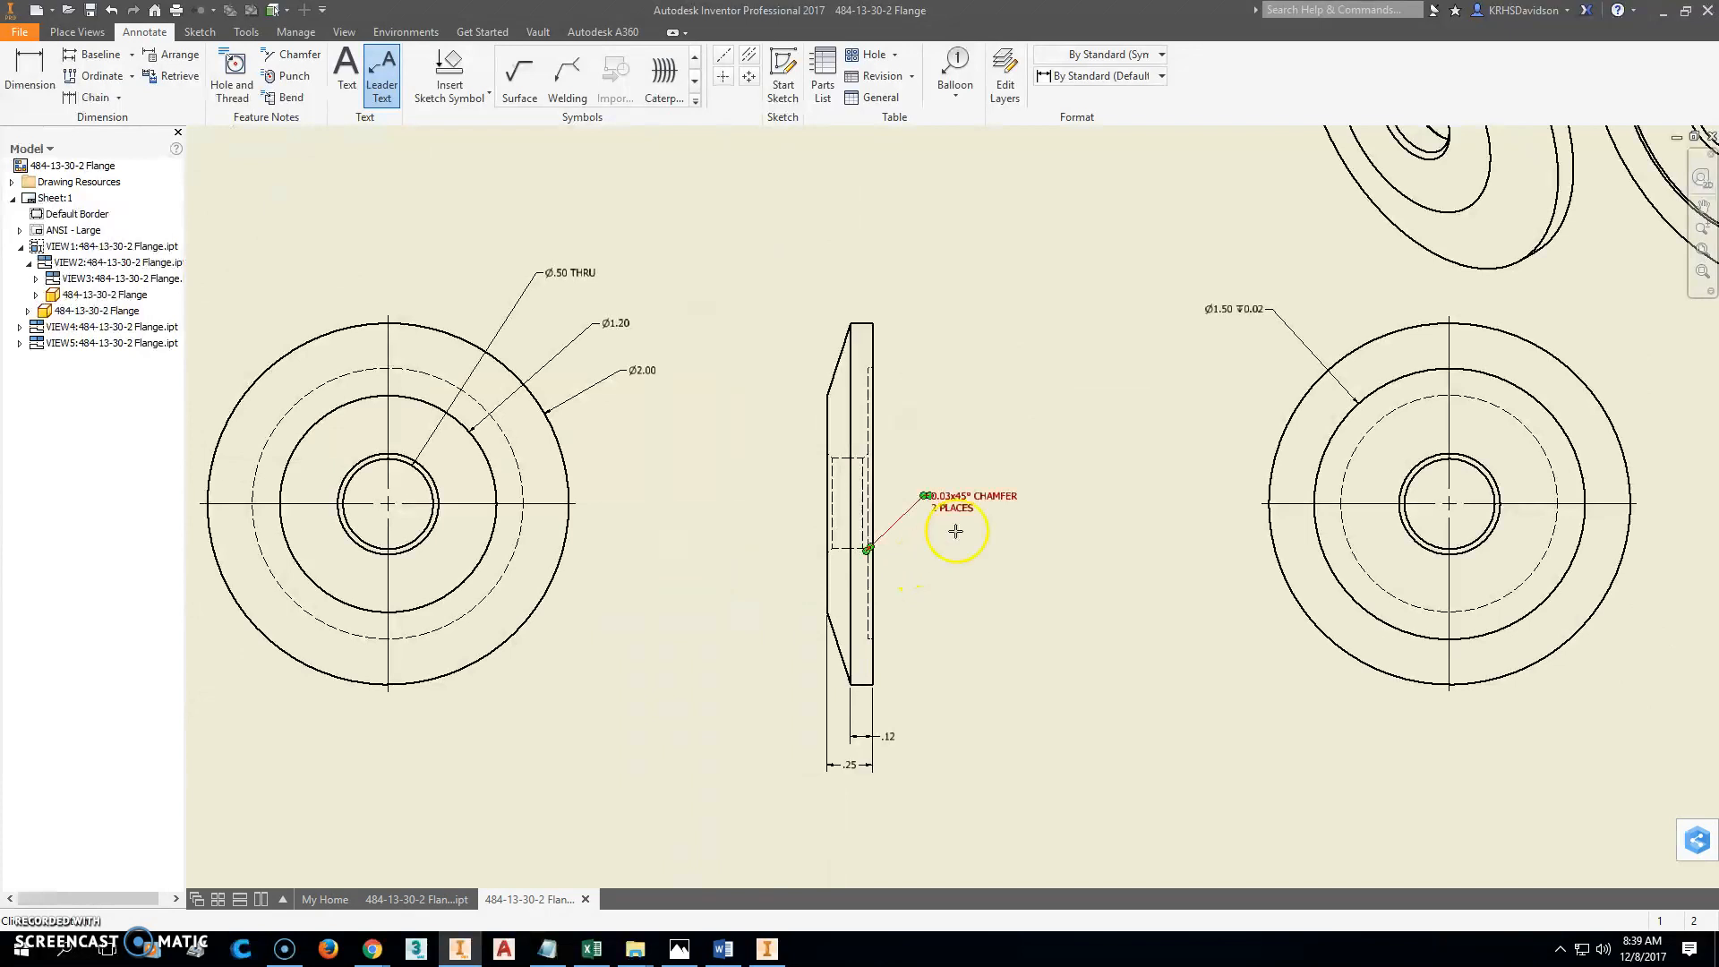
key("Escape")
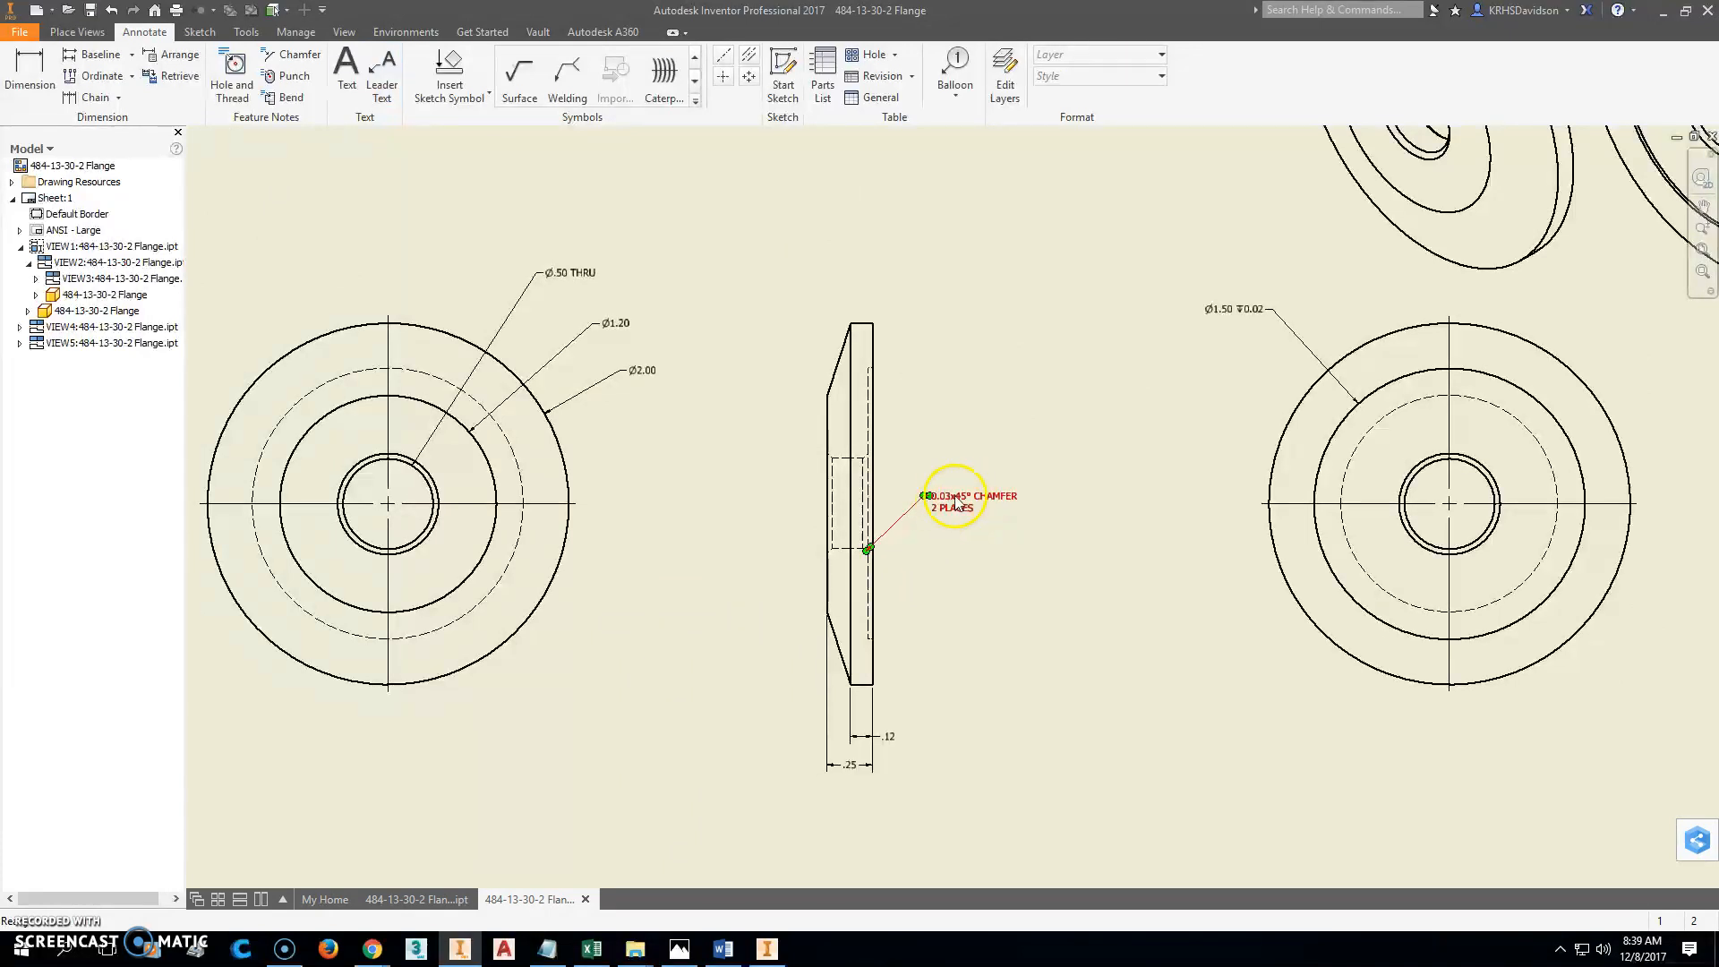
Edit the chamfer note so its first line reads "0.03 x 45° CHAMFER", with spaces around the x.
double_click(958, 504)
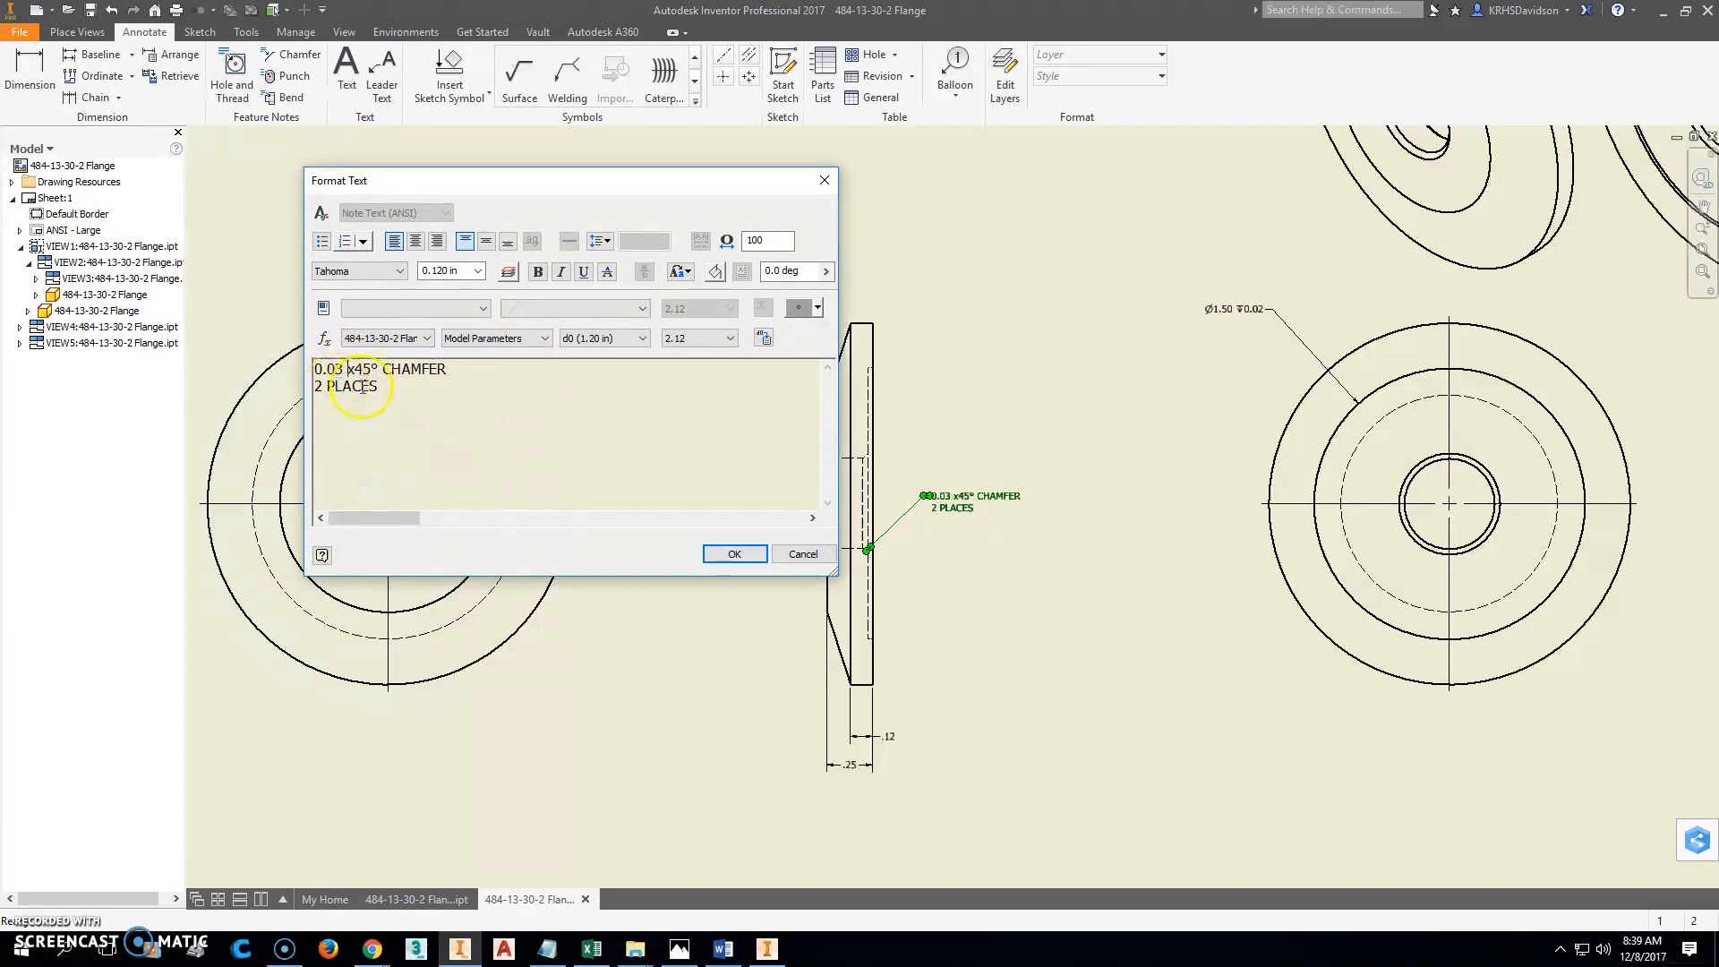
left_click(356, 369)
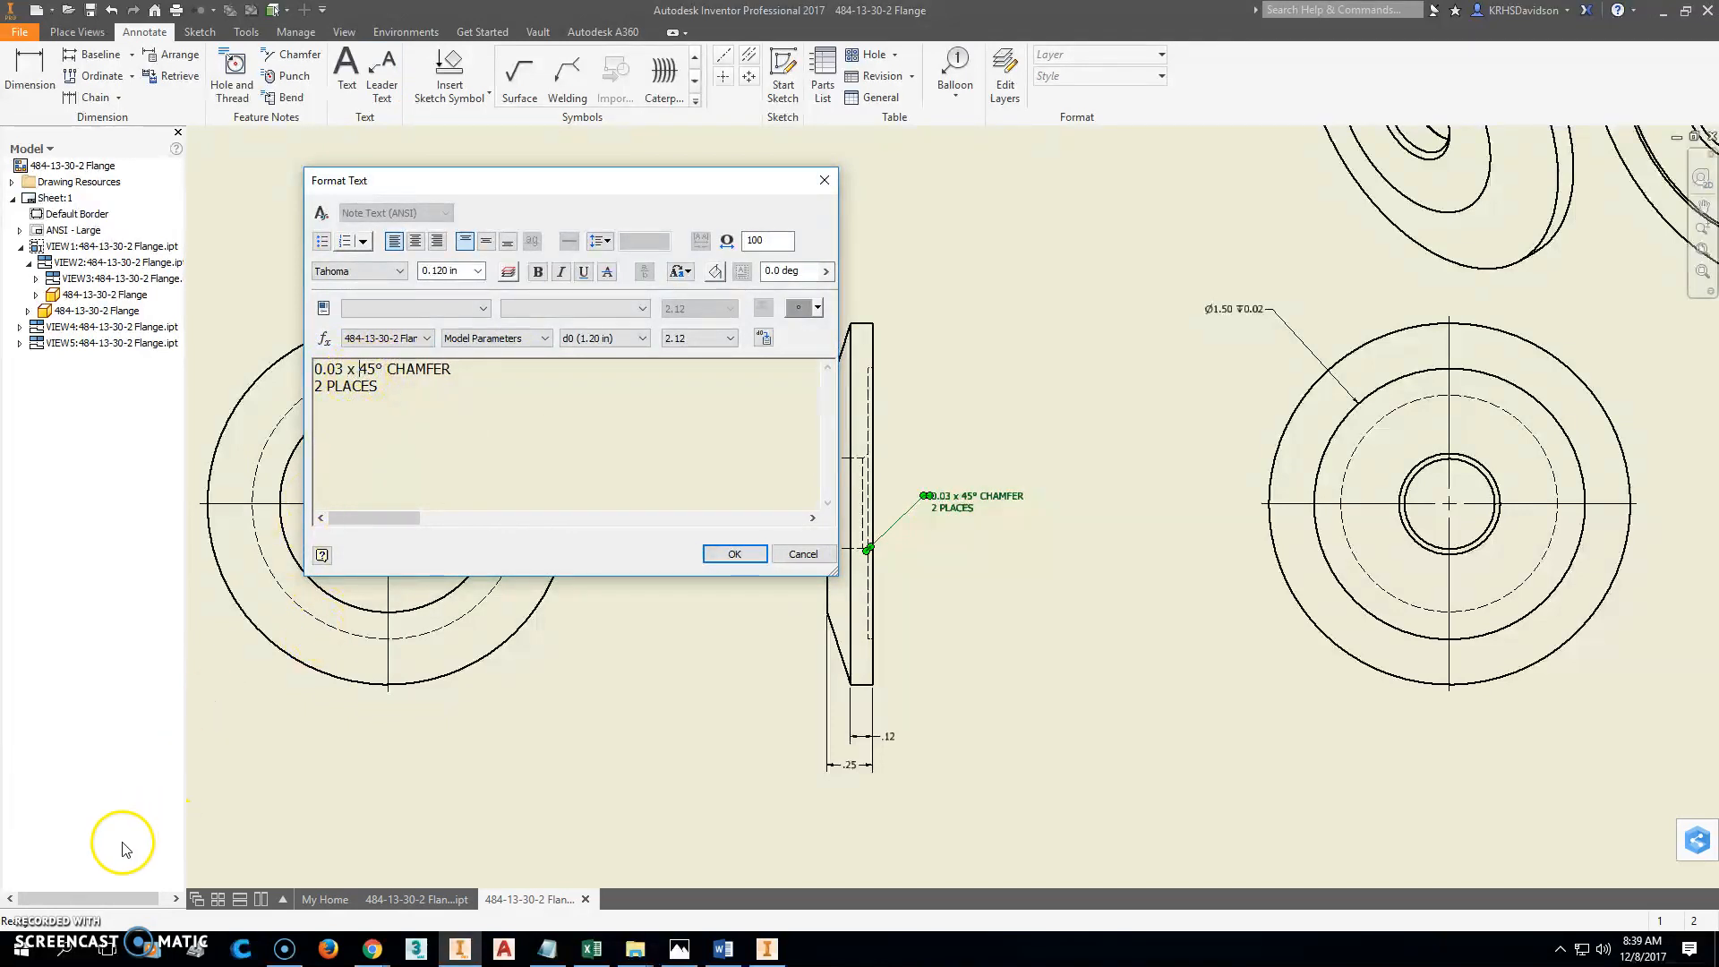
left_click(732, 552)
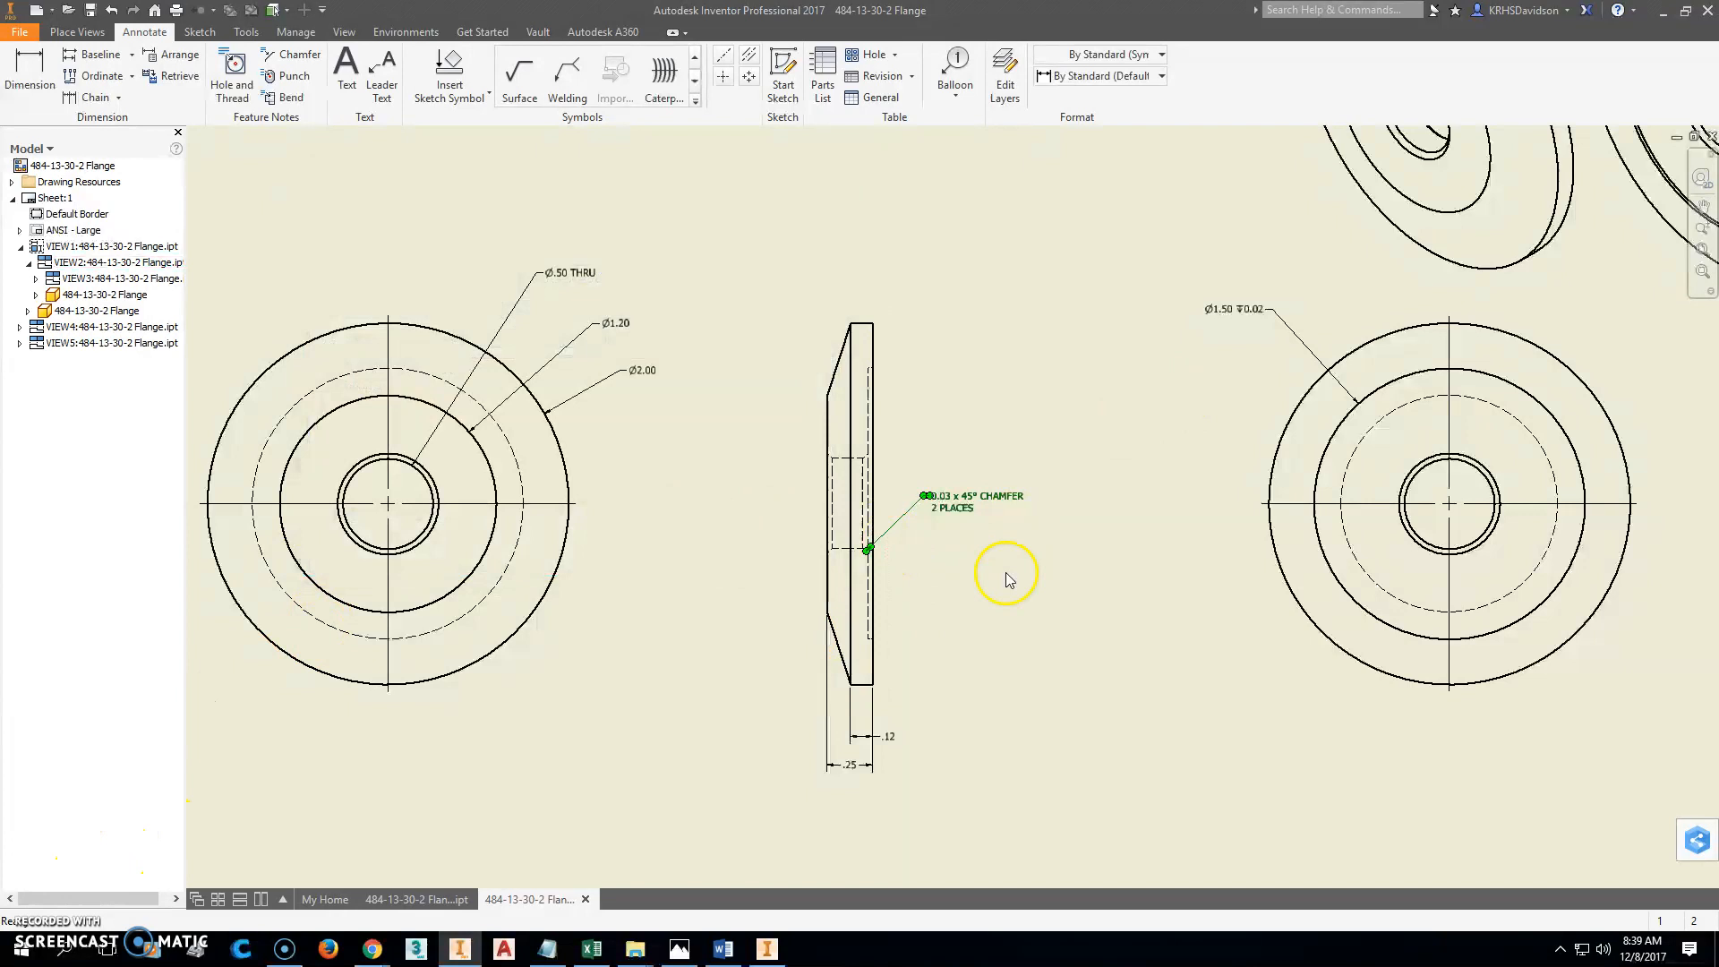
Save the drawing as 484-13-30-2 Flange in Inventor Drawing (*.idw) format in the Davidson folder.
scroll(1007, 572, "down", 3)
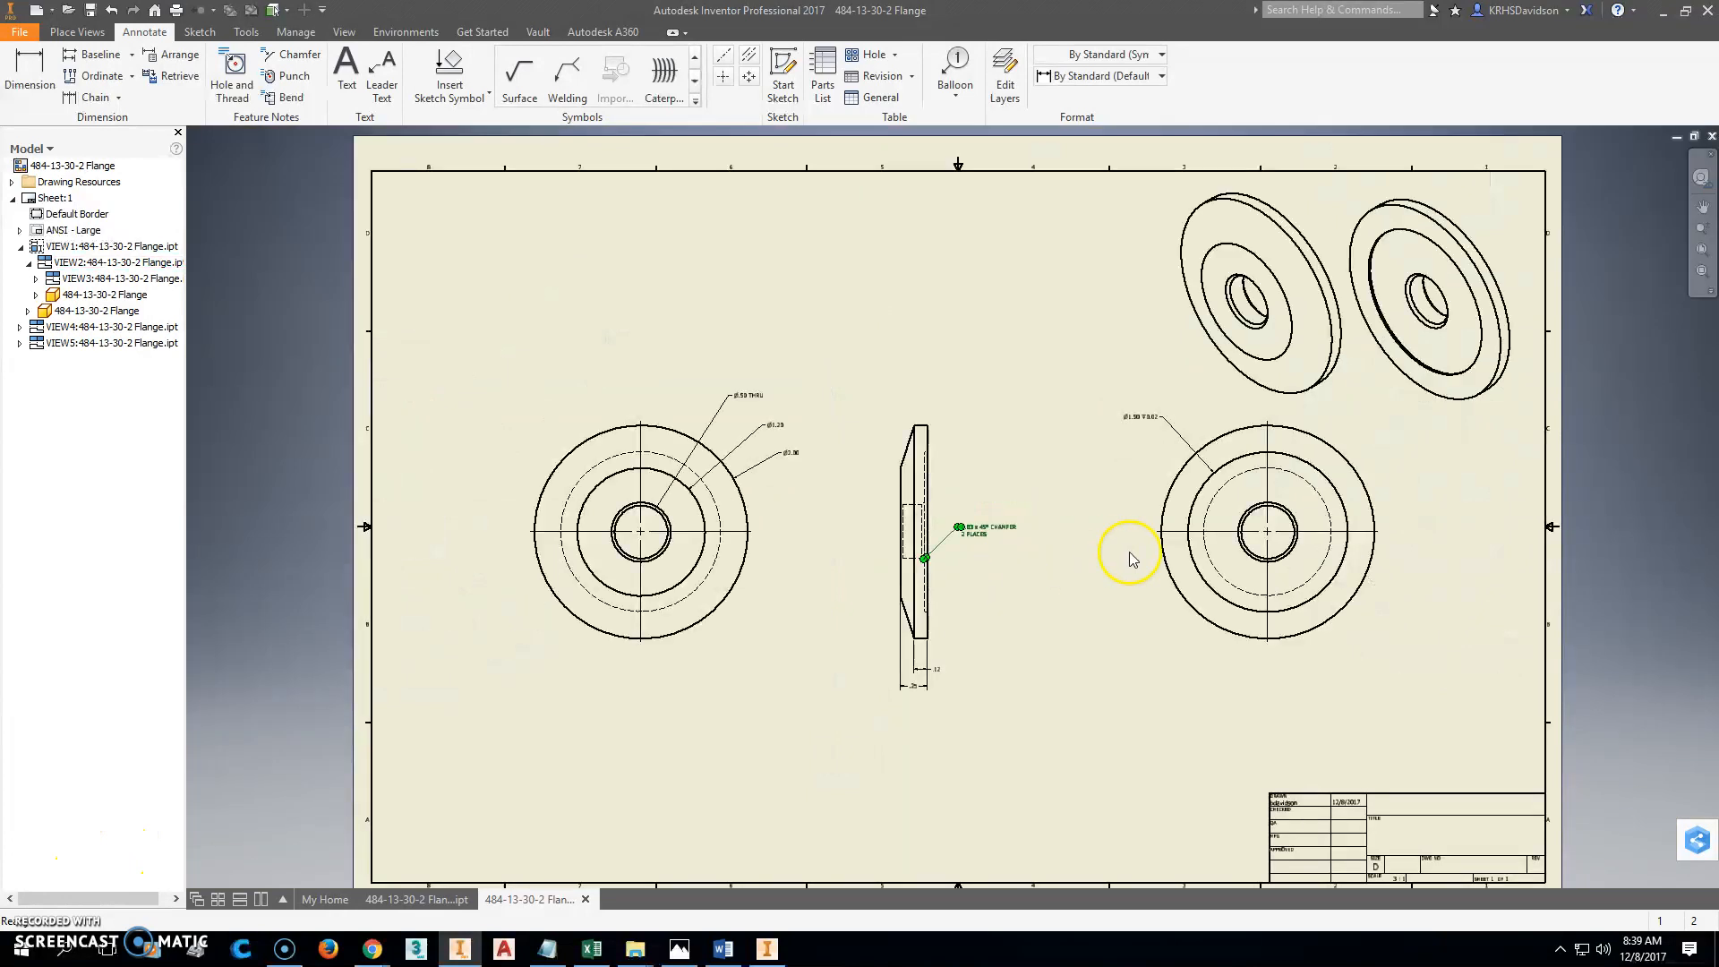
left_click(90, 12)
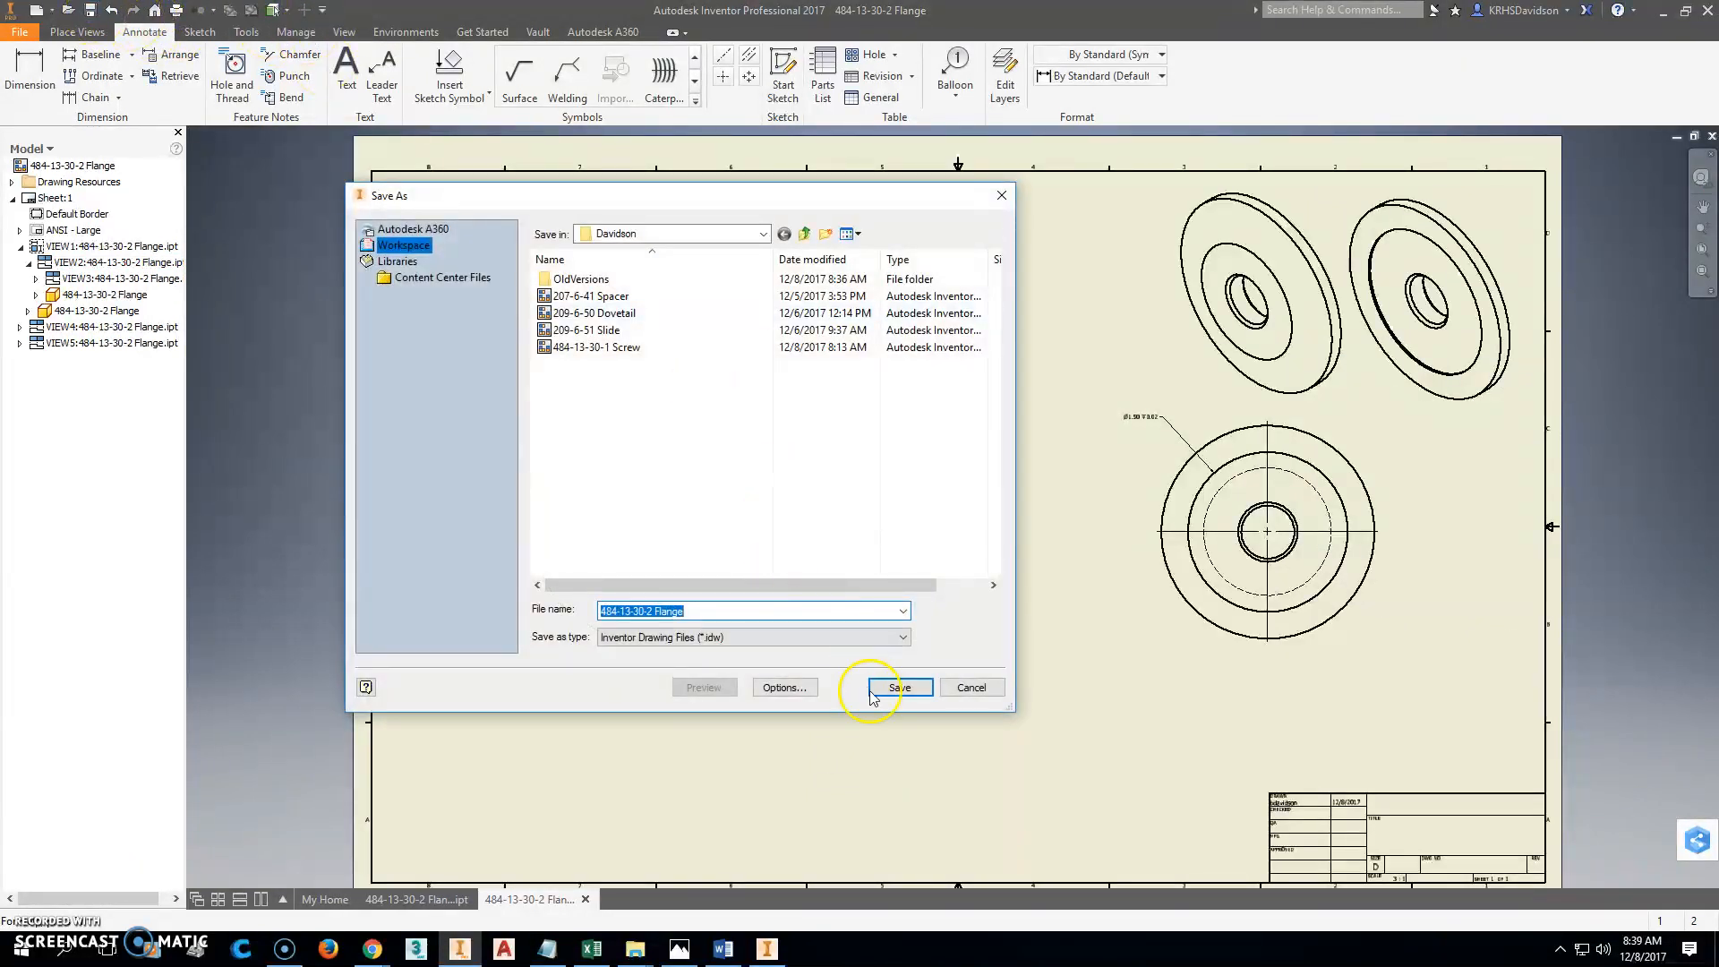
left_click(900, 687)
Increase the text height of the Note Text (ANSI) style and save the style change.
left_click(295, 31)
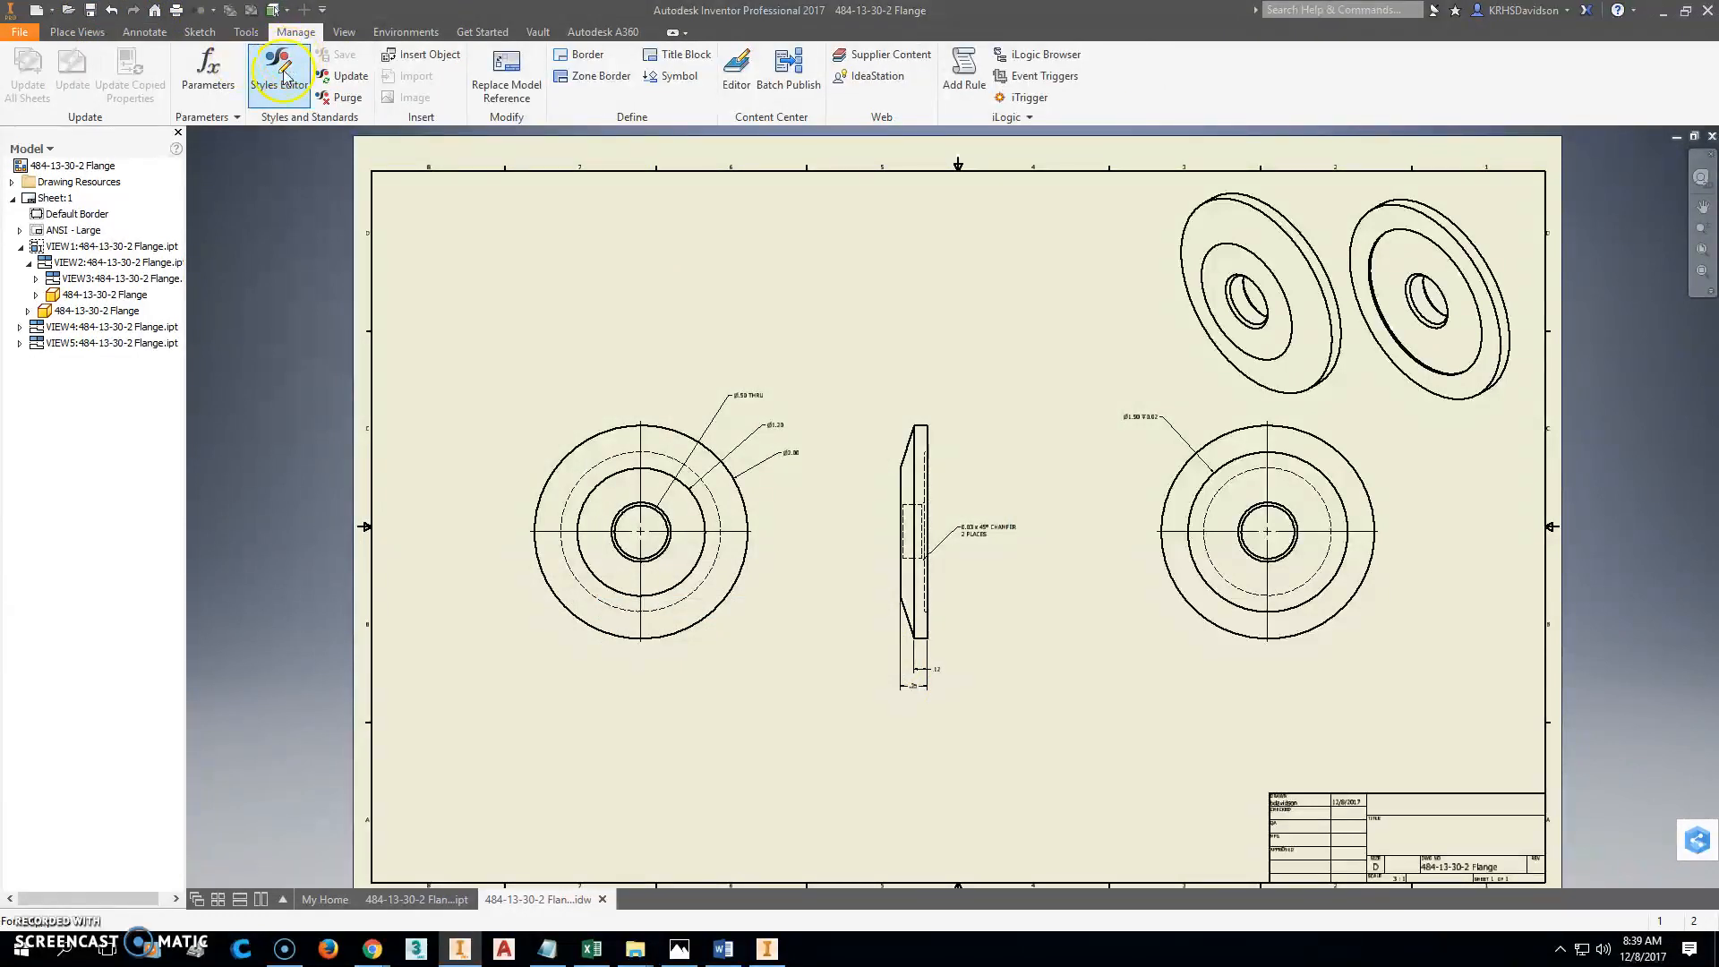
left_click(297, 71)
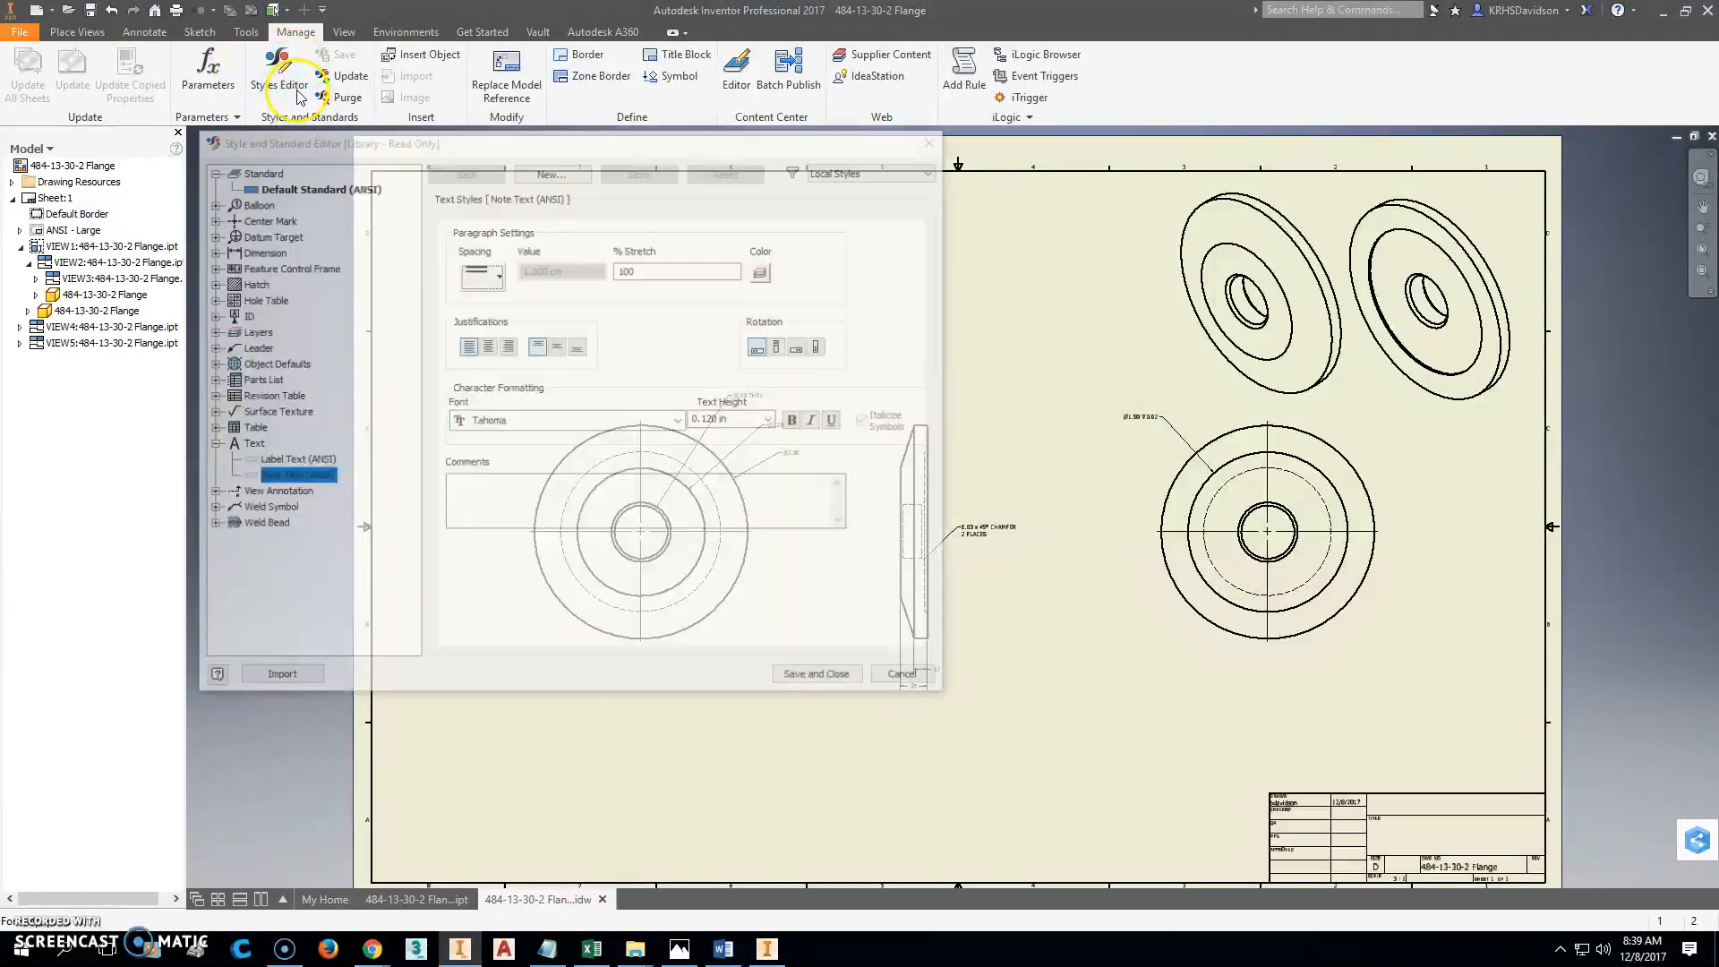
left_click_drag(742, 419, 713, 420)
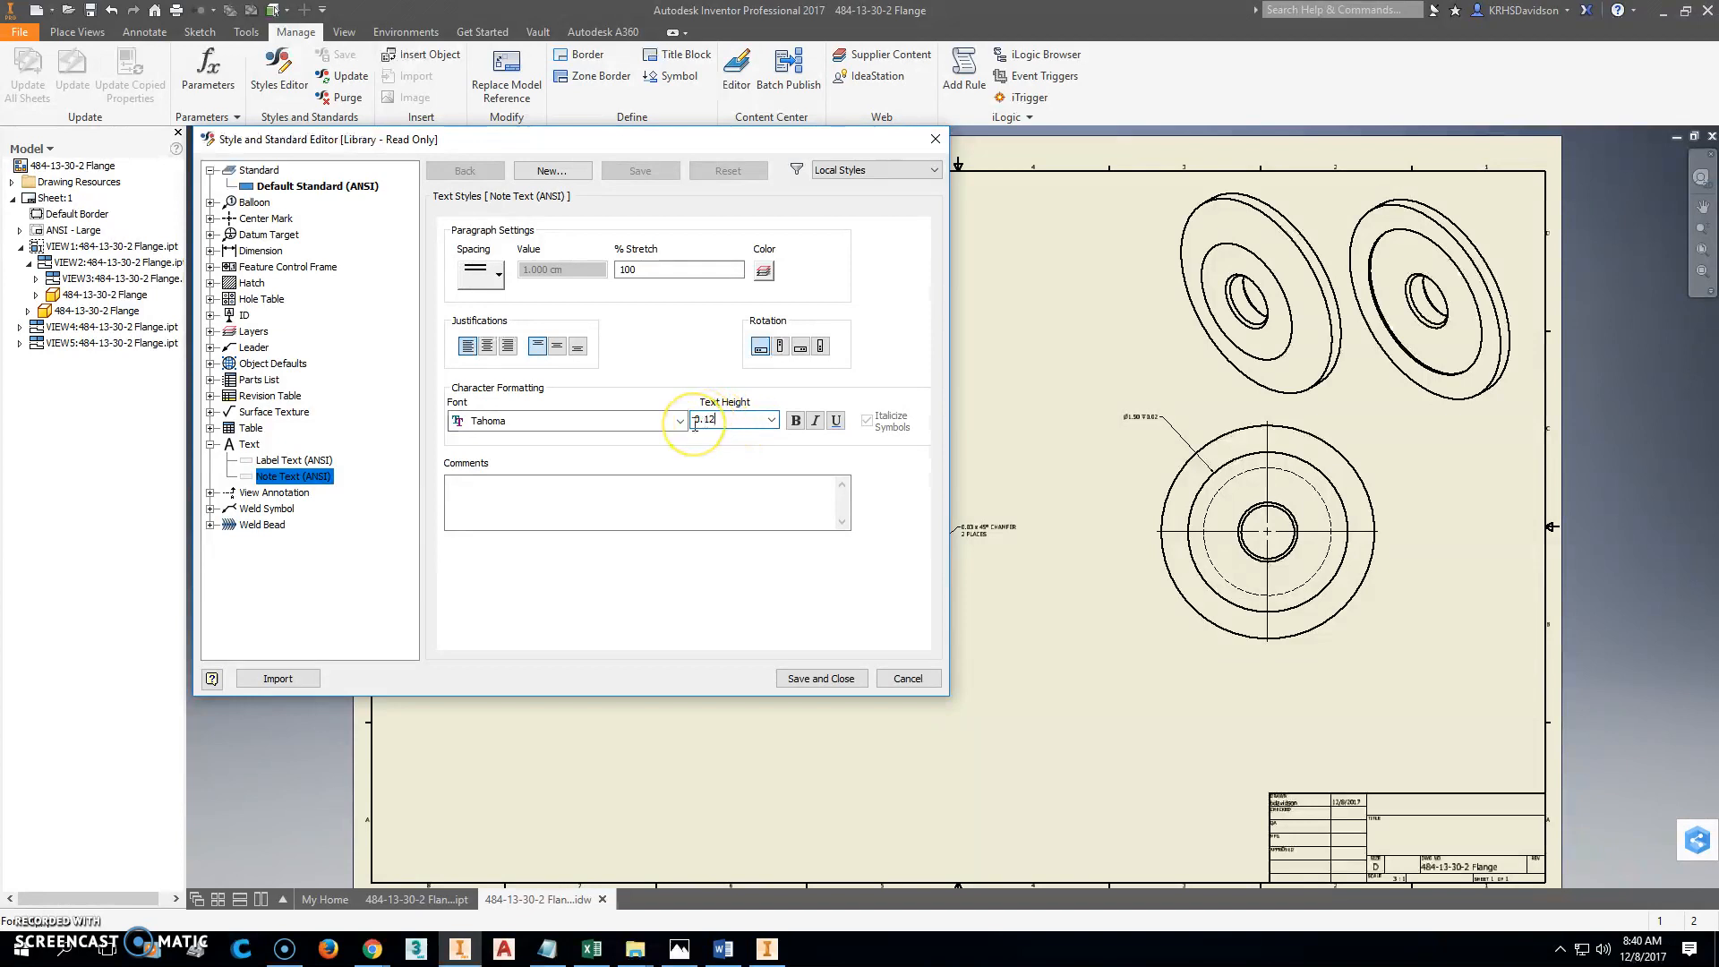
left_click(821, 678)
middle_click_drag(1236, 680, 1208, 666)
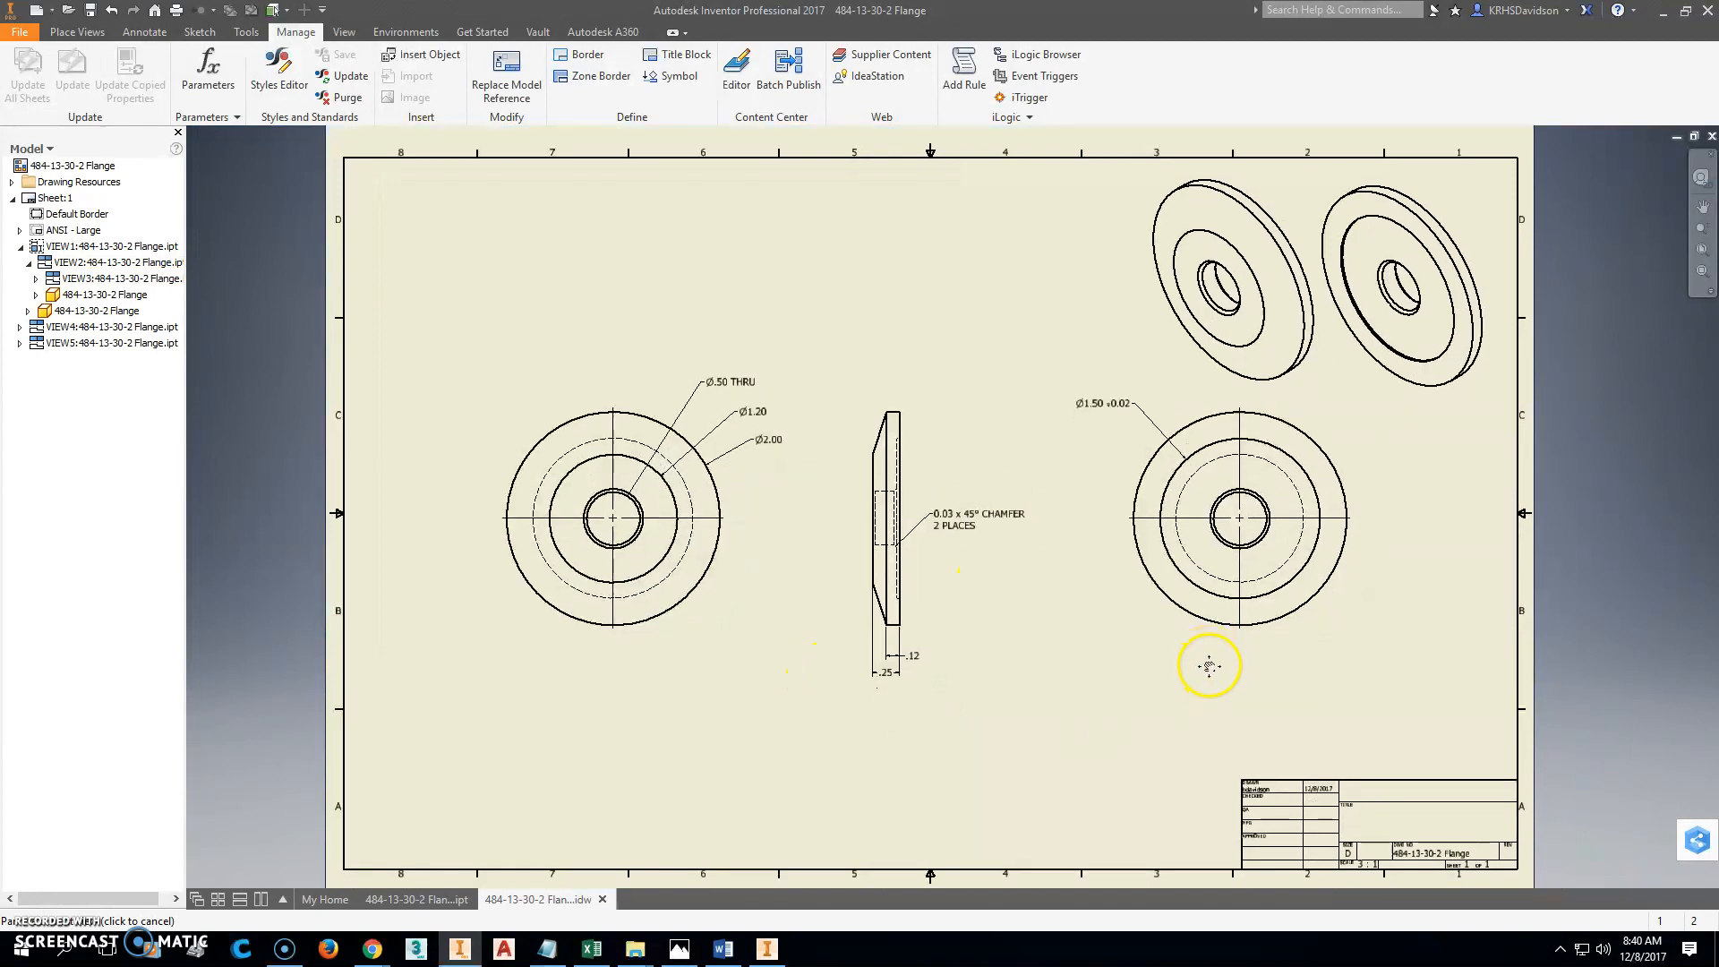
In the drawing's iProperties, set the part number to 484-13-30-2 and the description to FLANGE, and apply.
left_click(14, 32)
left_click(72, 440)
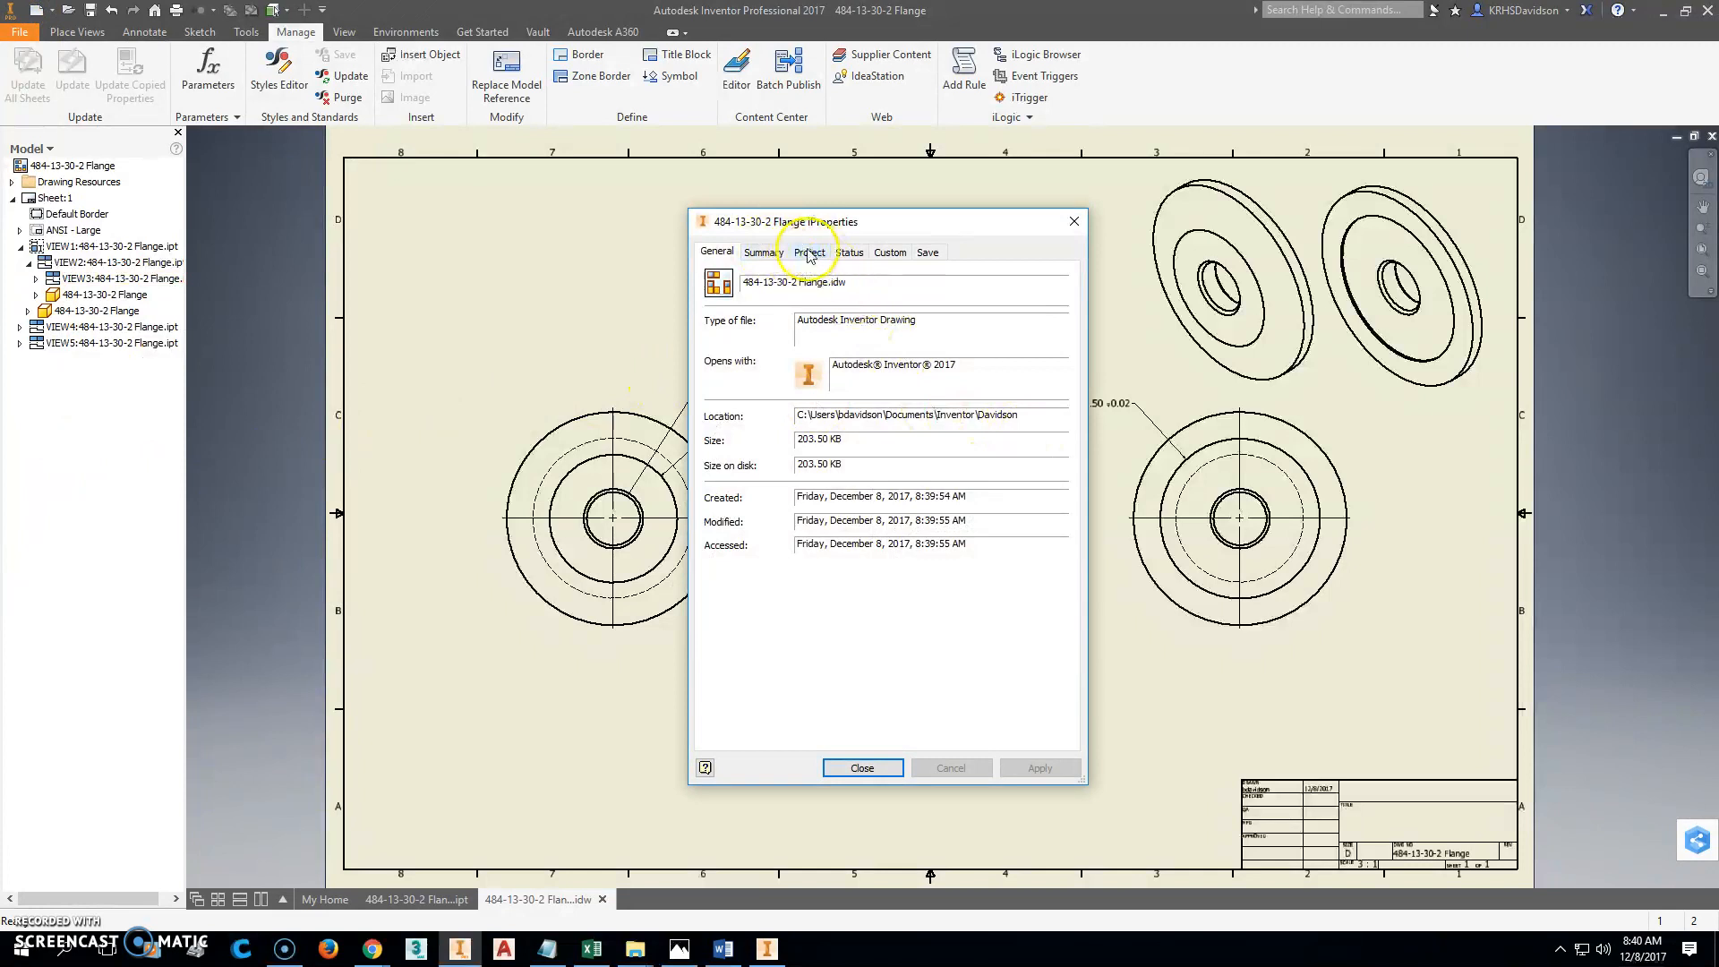
left_click(810, 253)
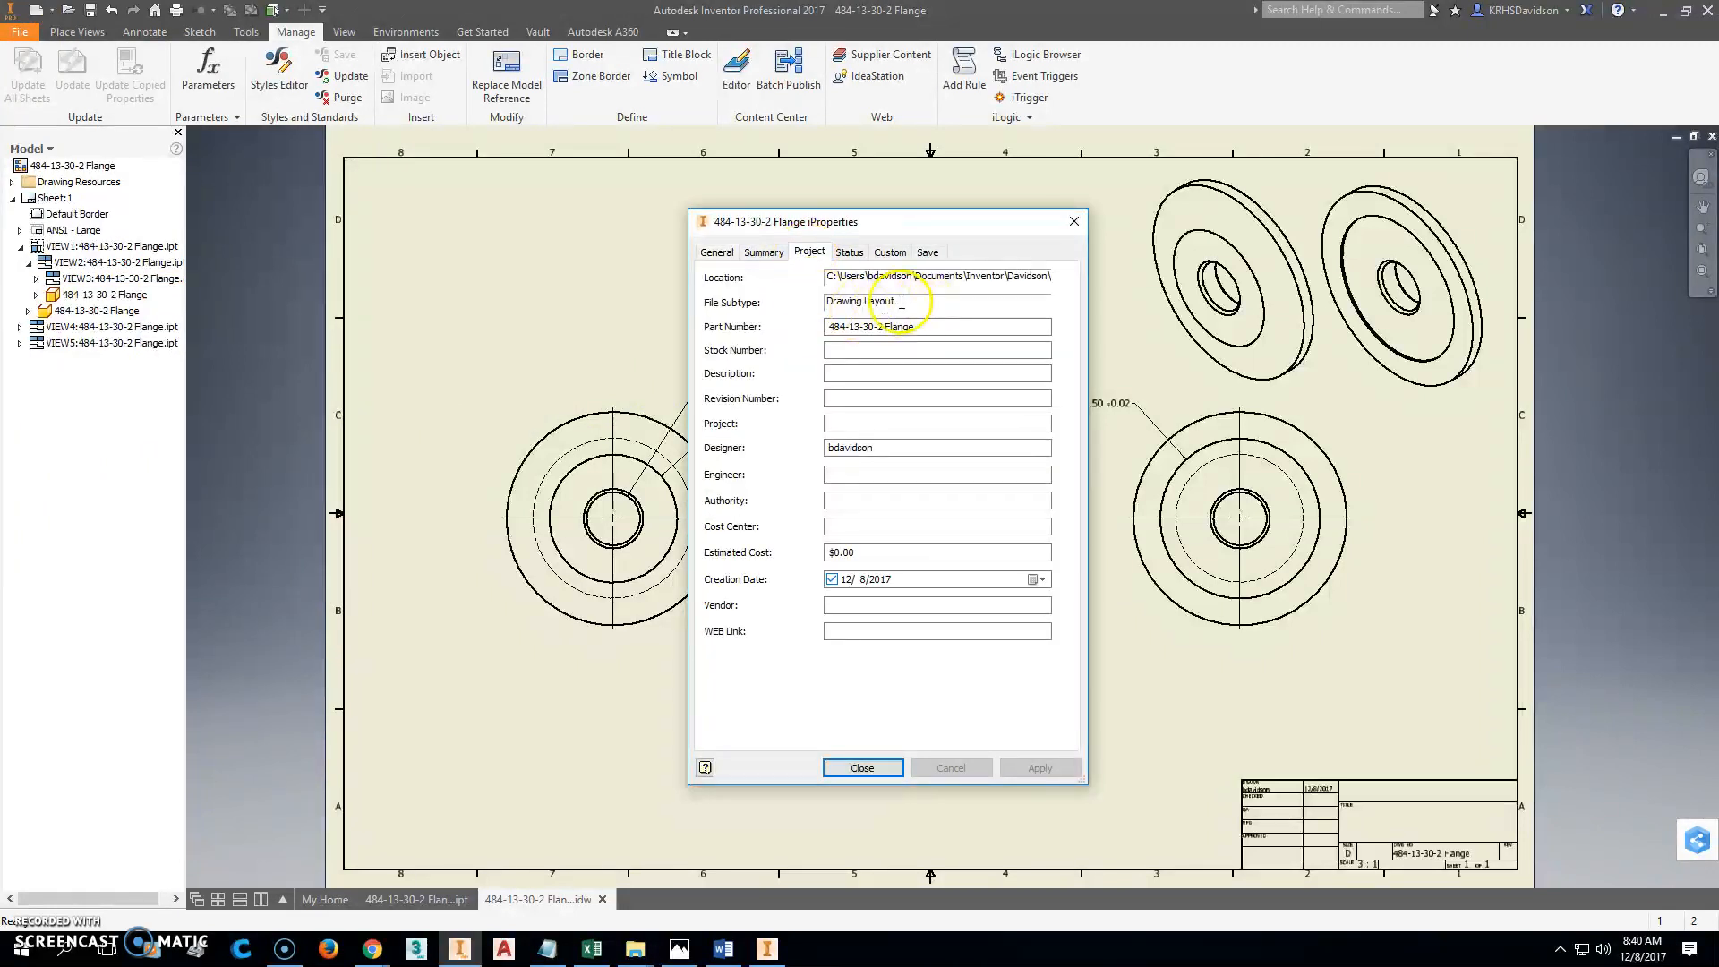
left_click(922, 327)
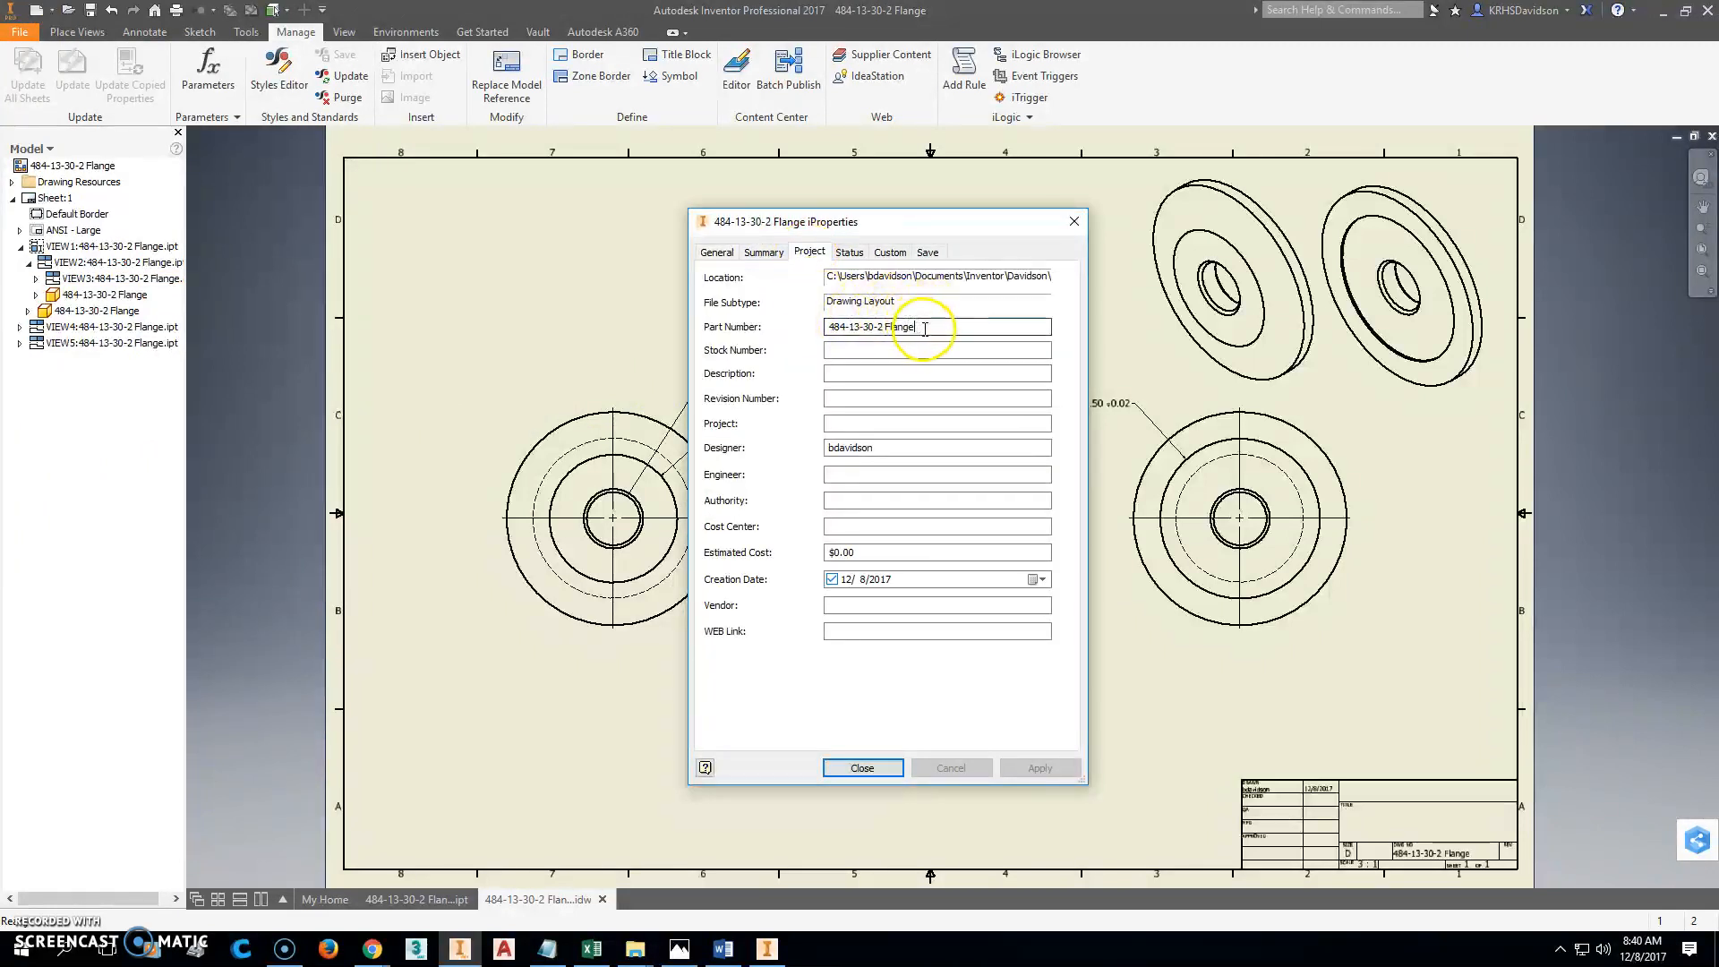
left_click_drag(925, 328, 891, 331)
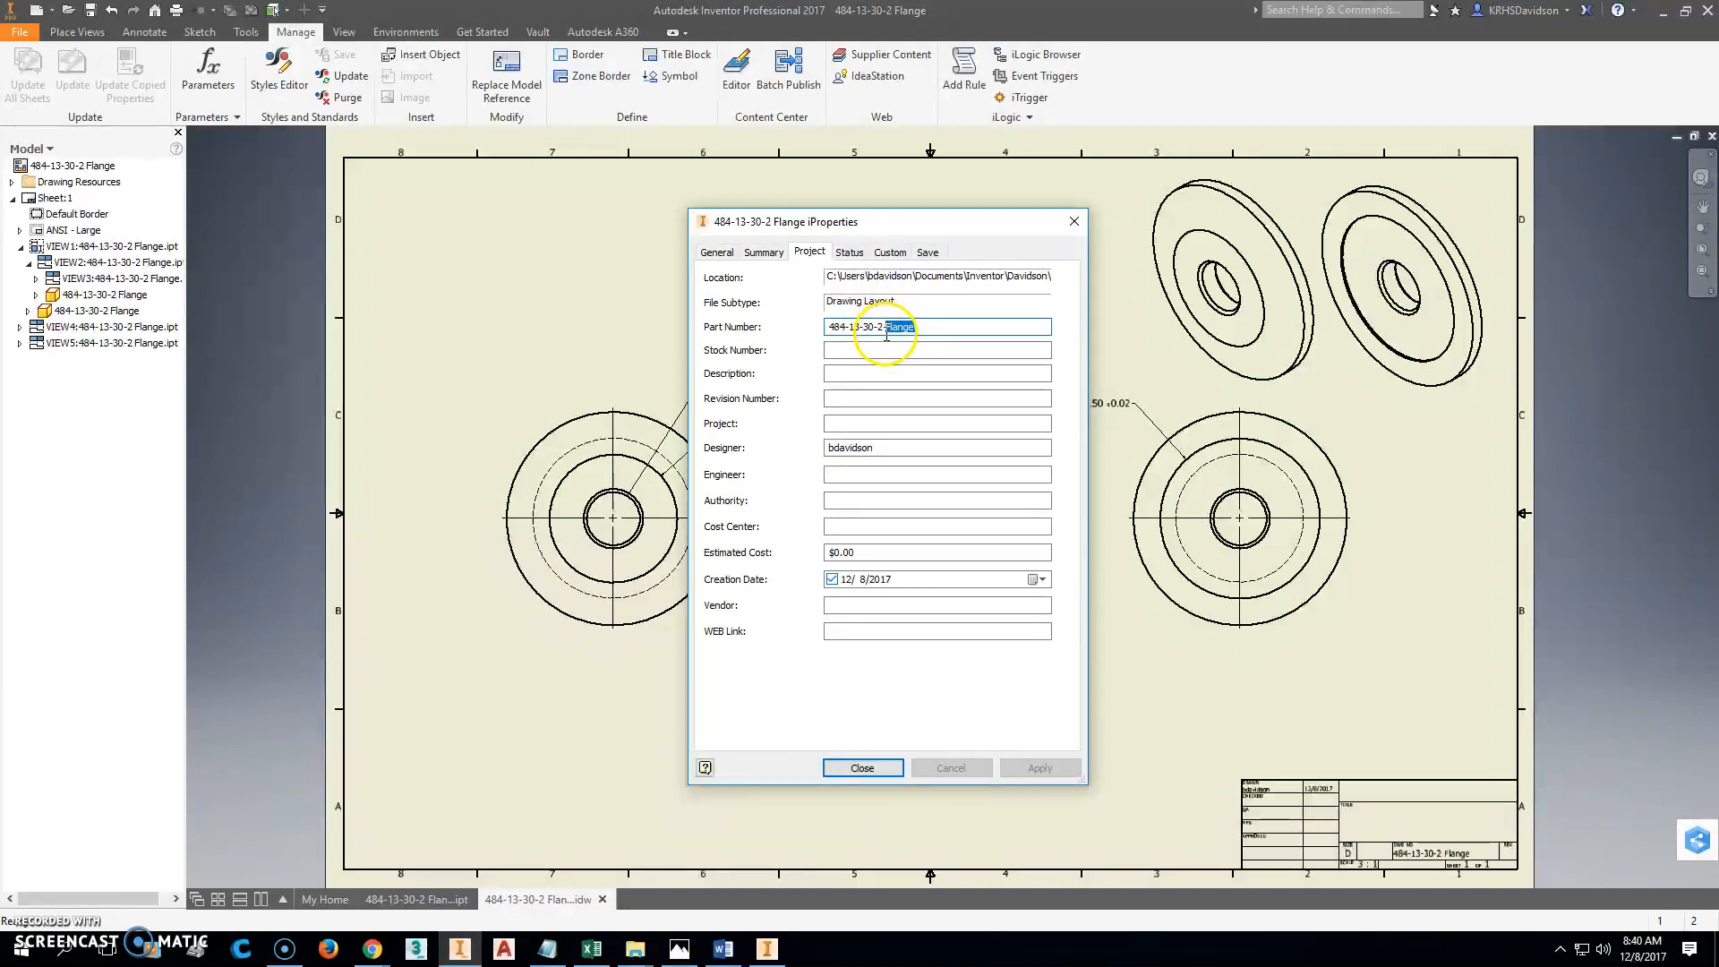
key("BackSpace")
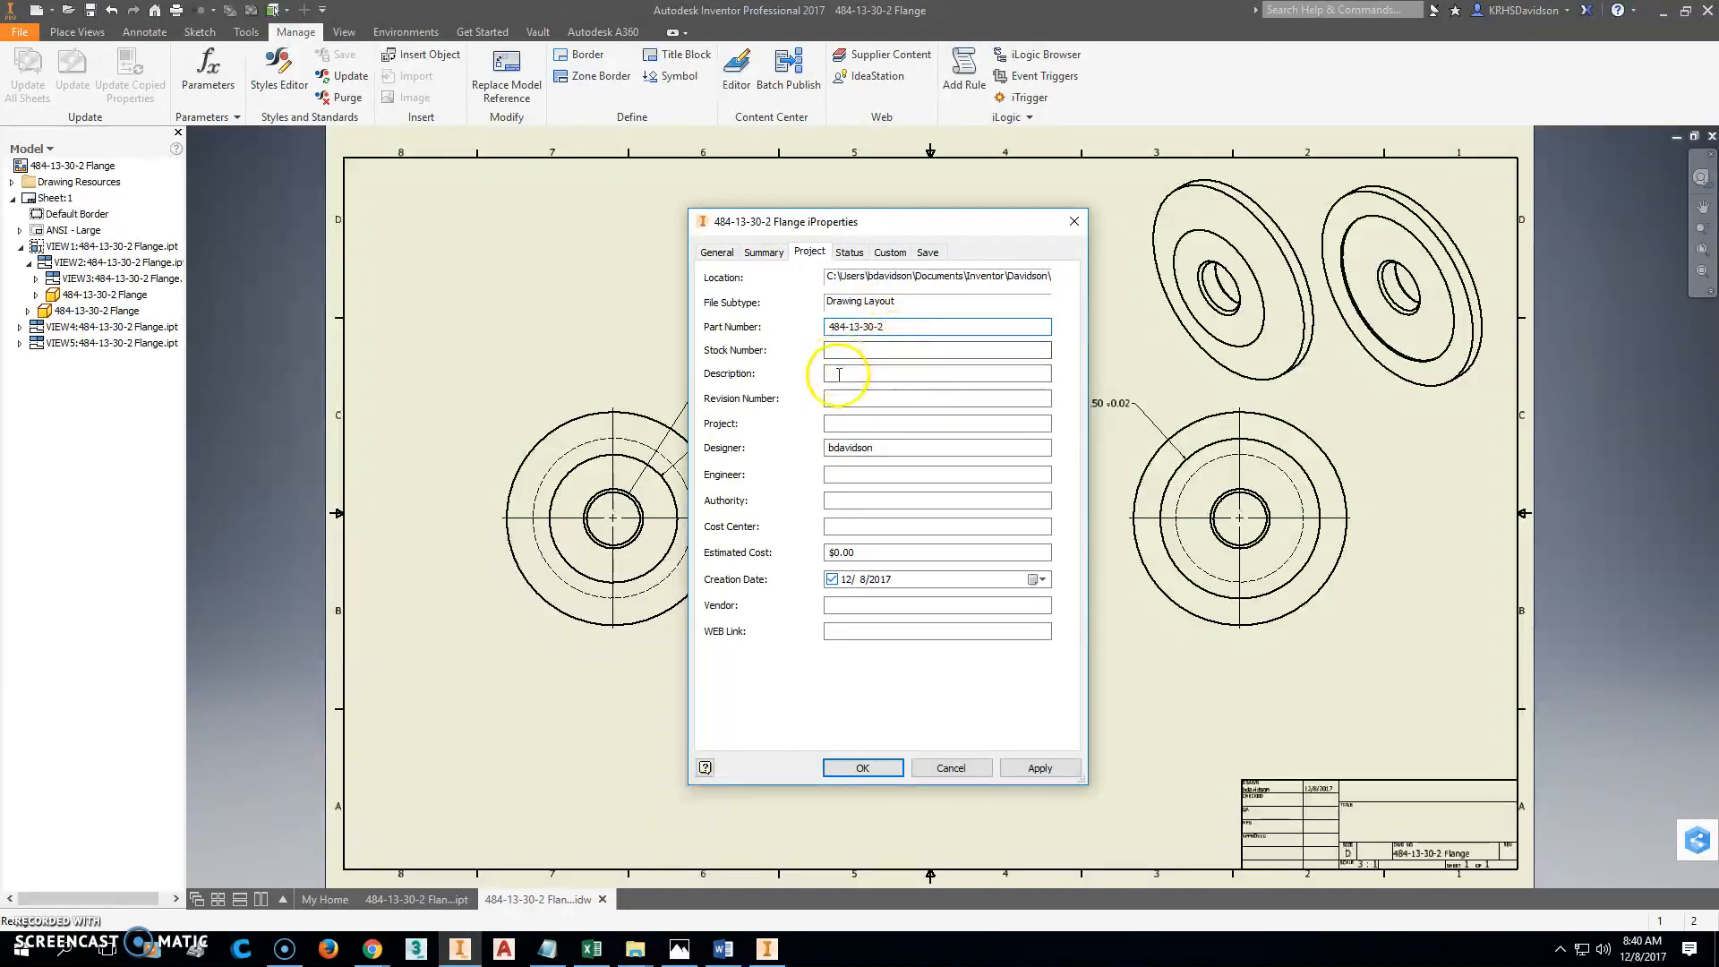
left_click(873, 369)
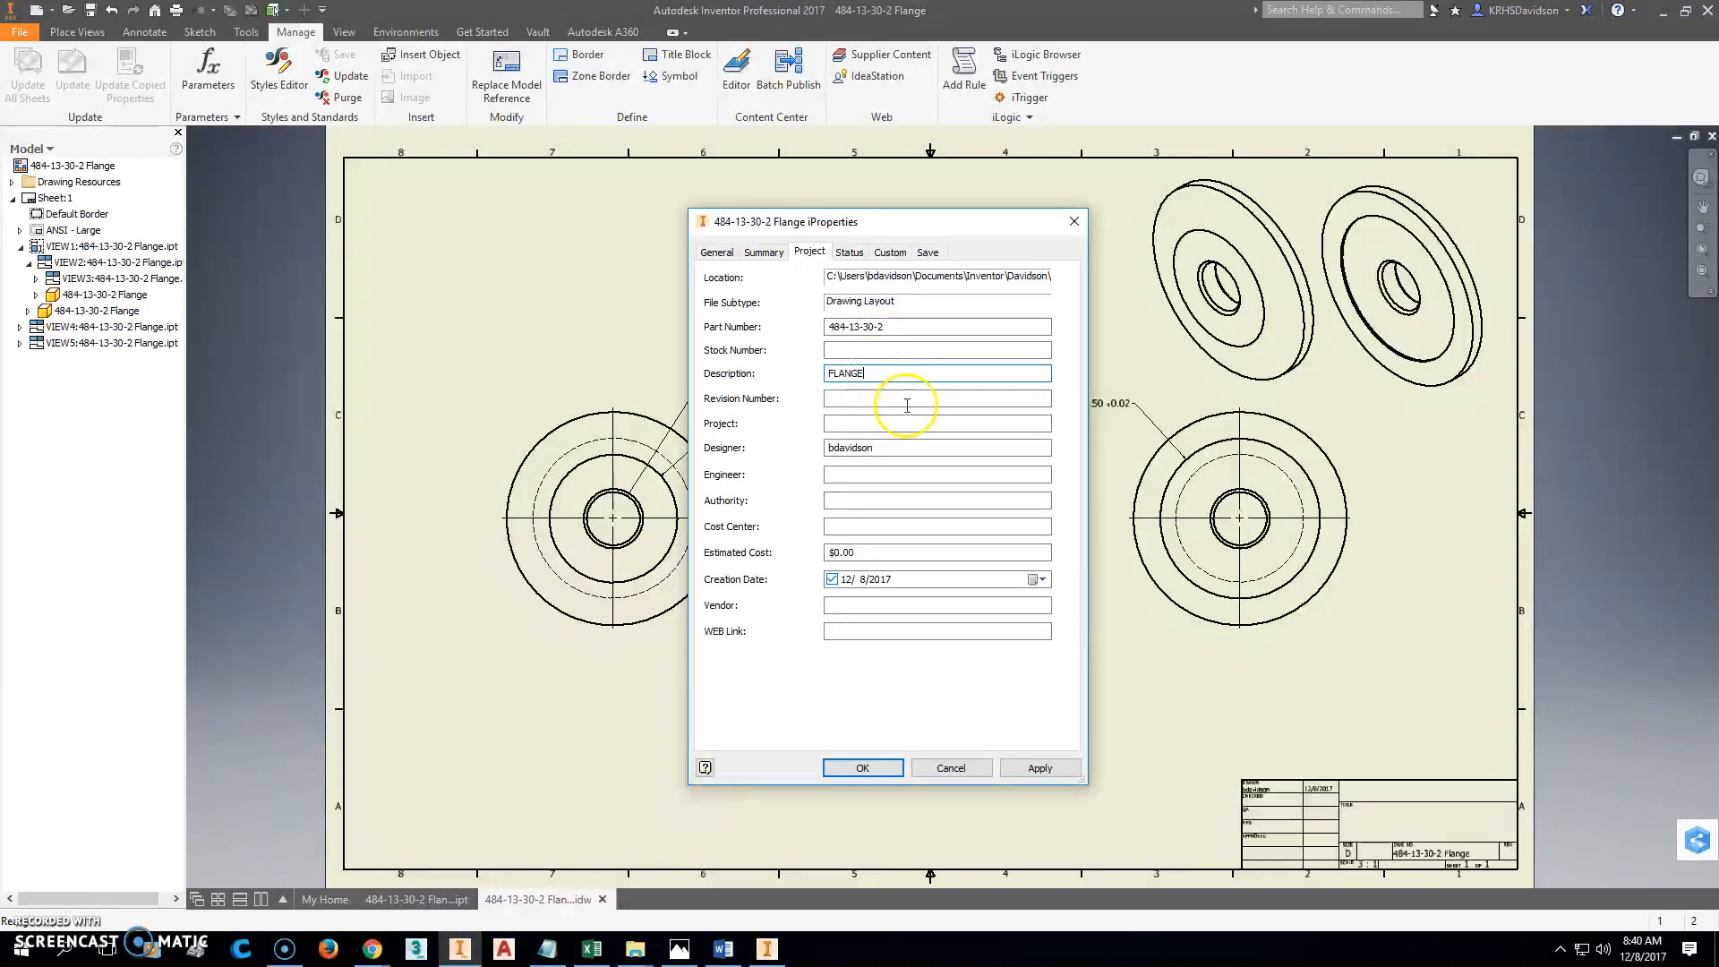
left_click(1037, 768)
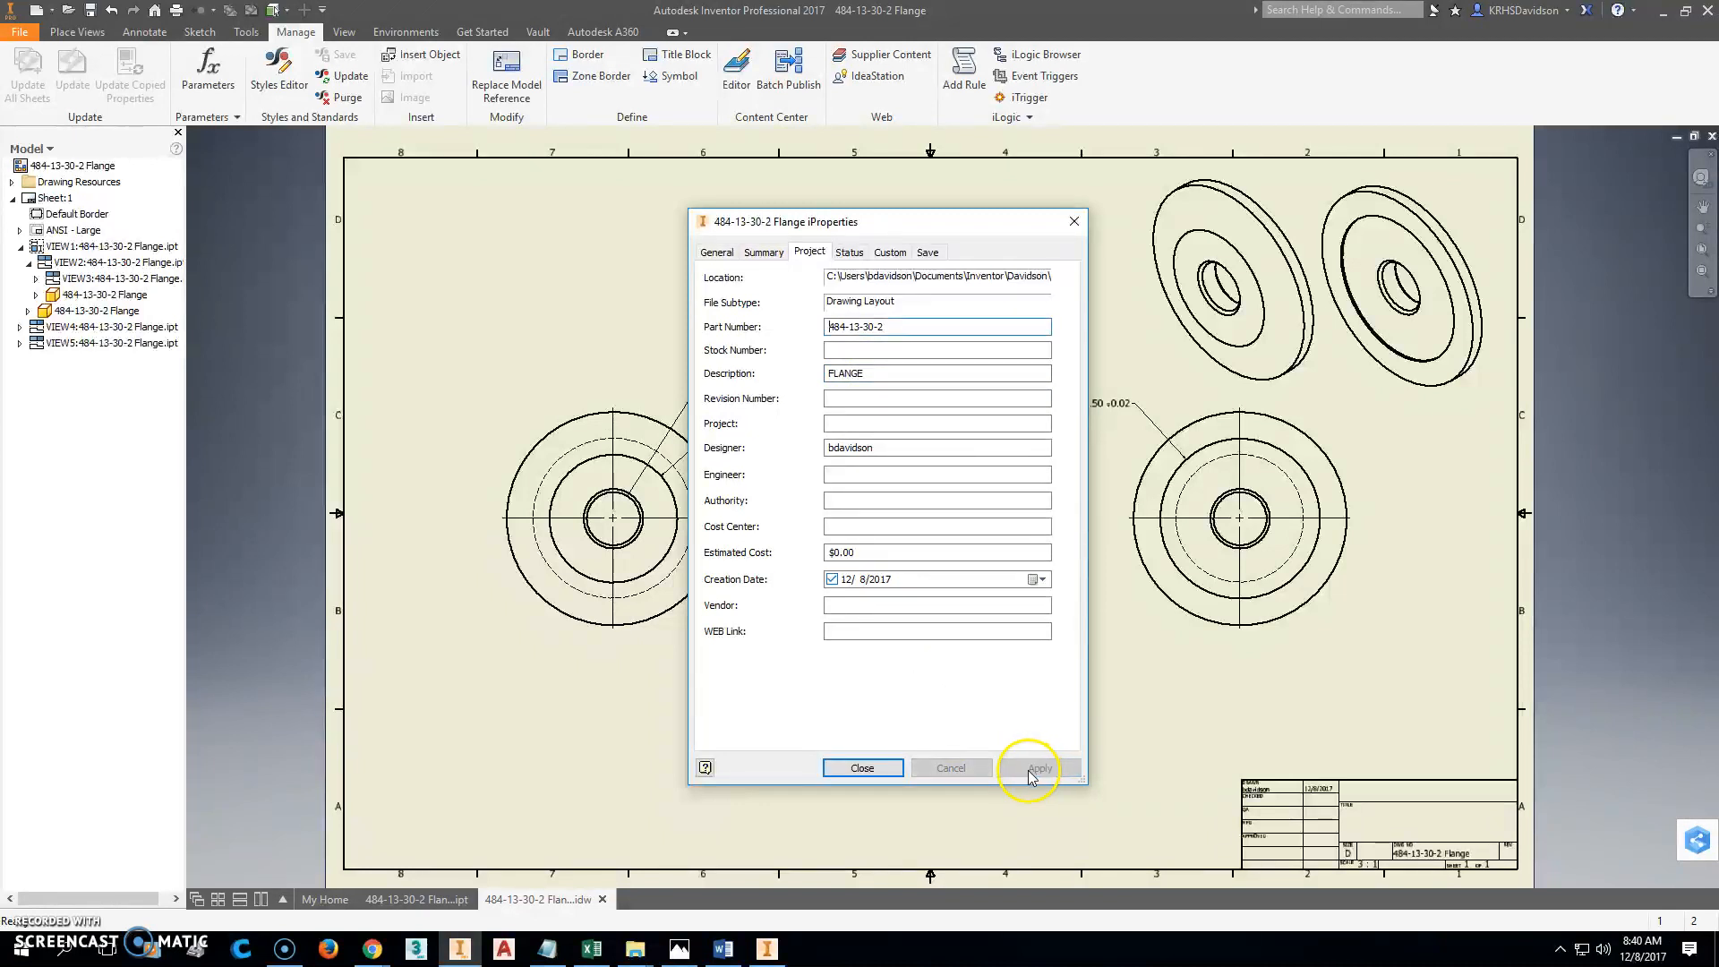
Set the iProperties title to FLANGE and the company to KETTLE RUN ENGINEERING, apply them and close the dialog.
left_click(763, 252)
left_click(811, 278)
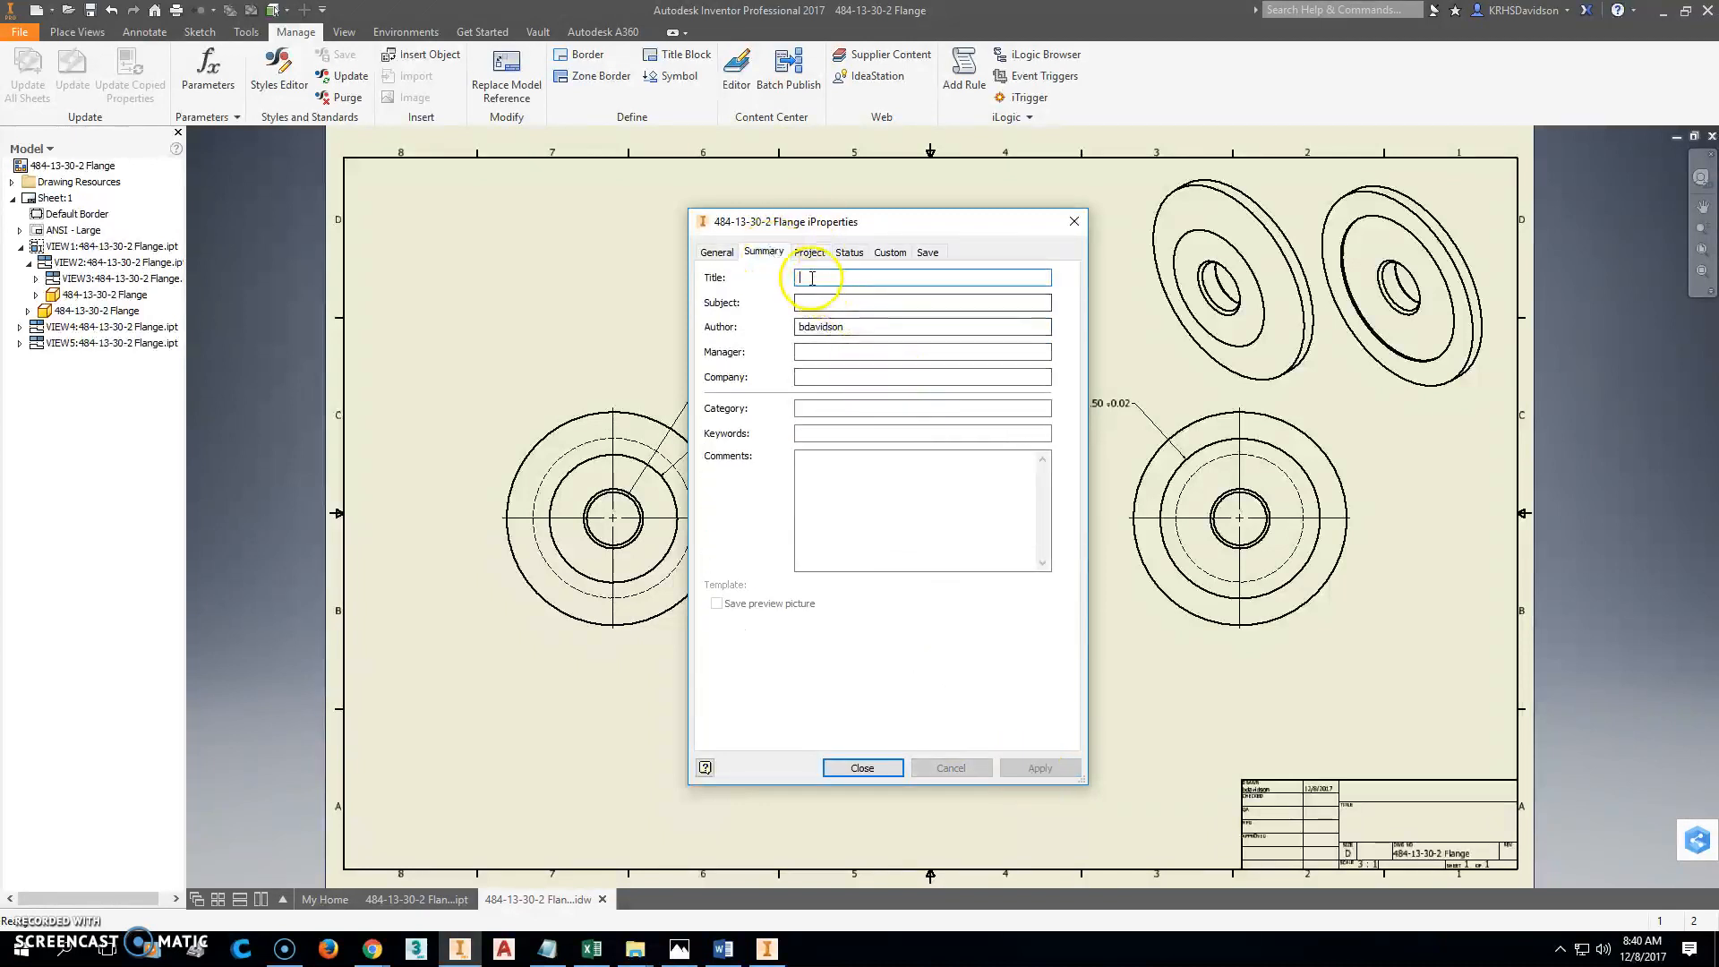
type("FL;ANGE")
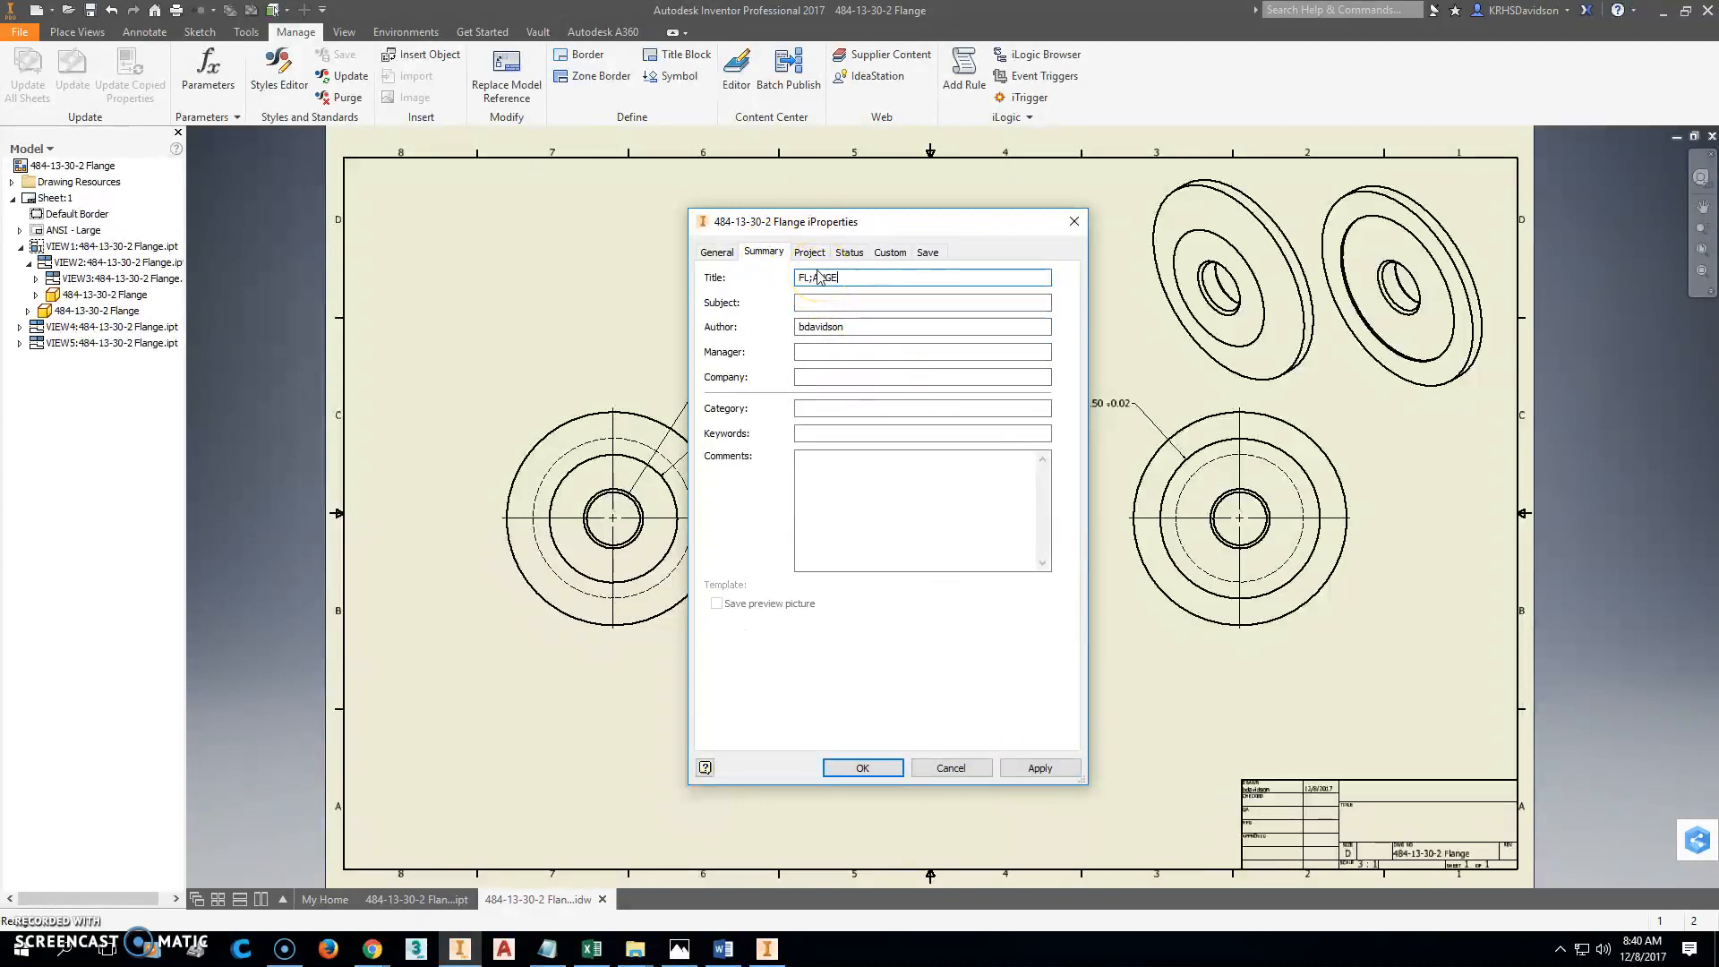
left_click(811, 278)
key("BackSpace")
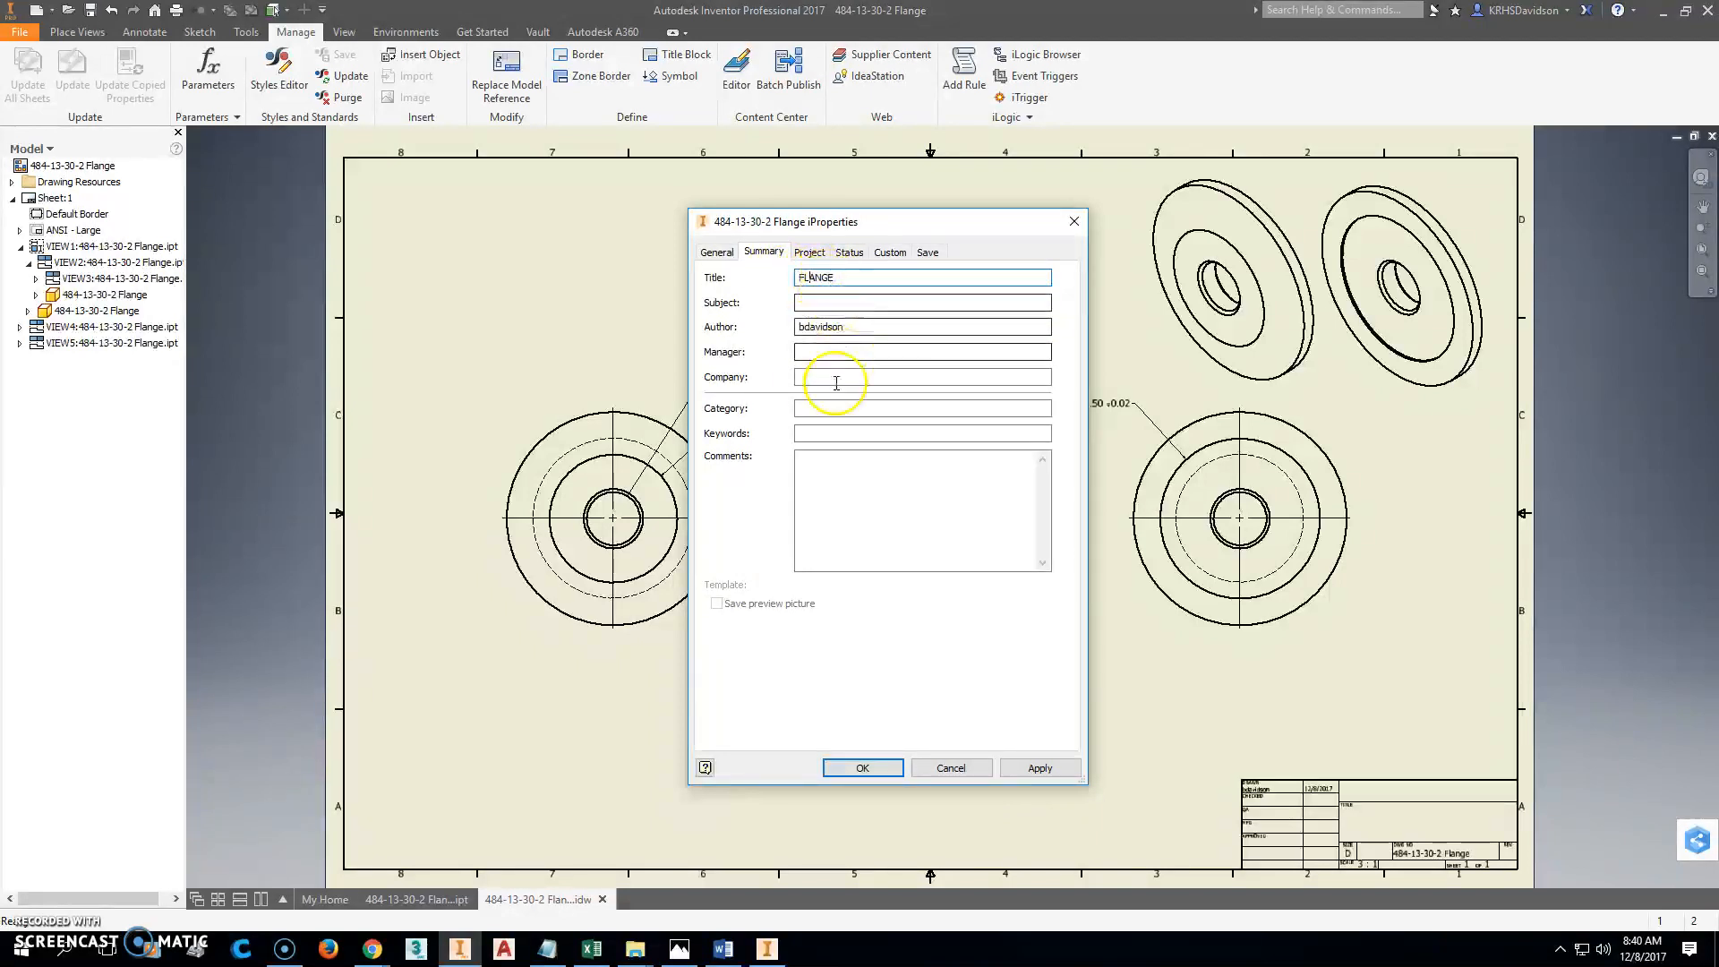
left_click(819, 376)
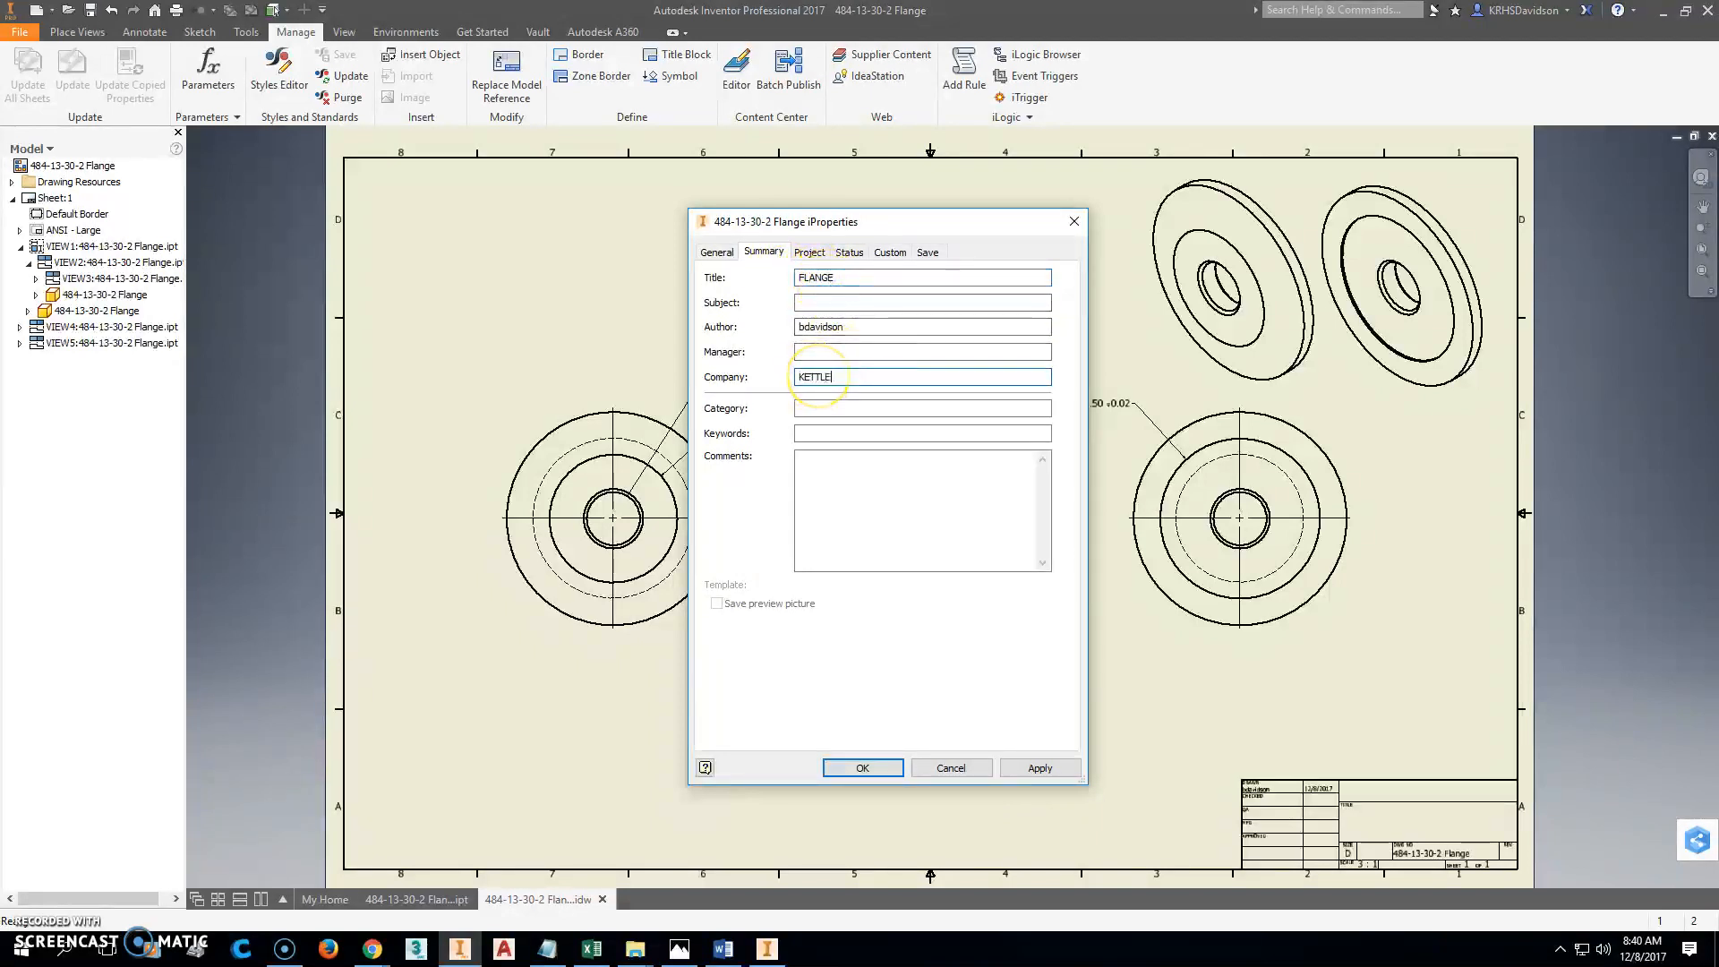
type("KETTLE RUN ENGINEERING")
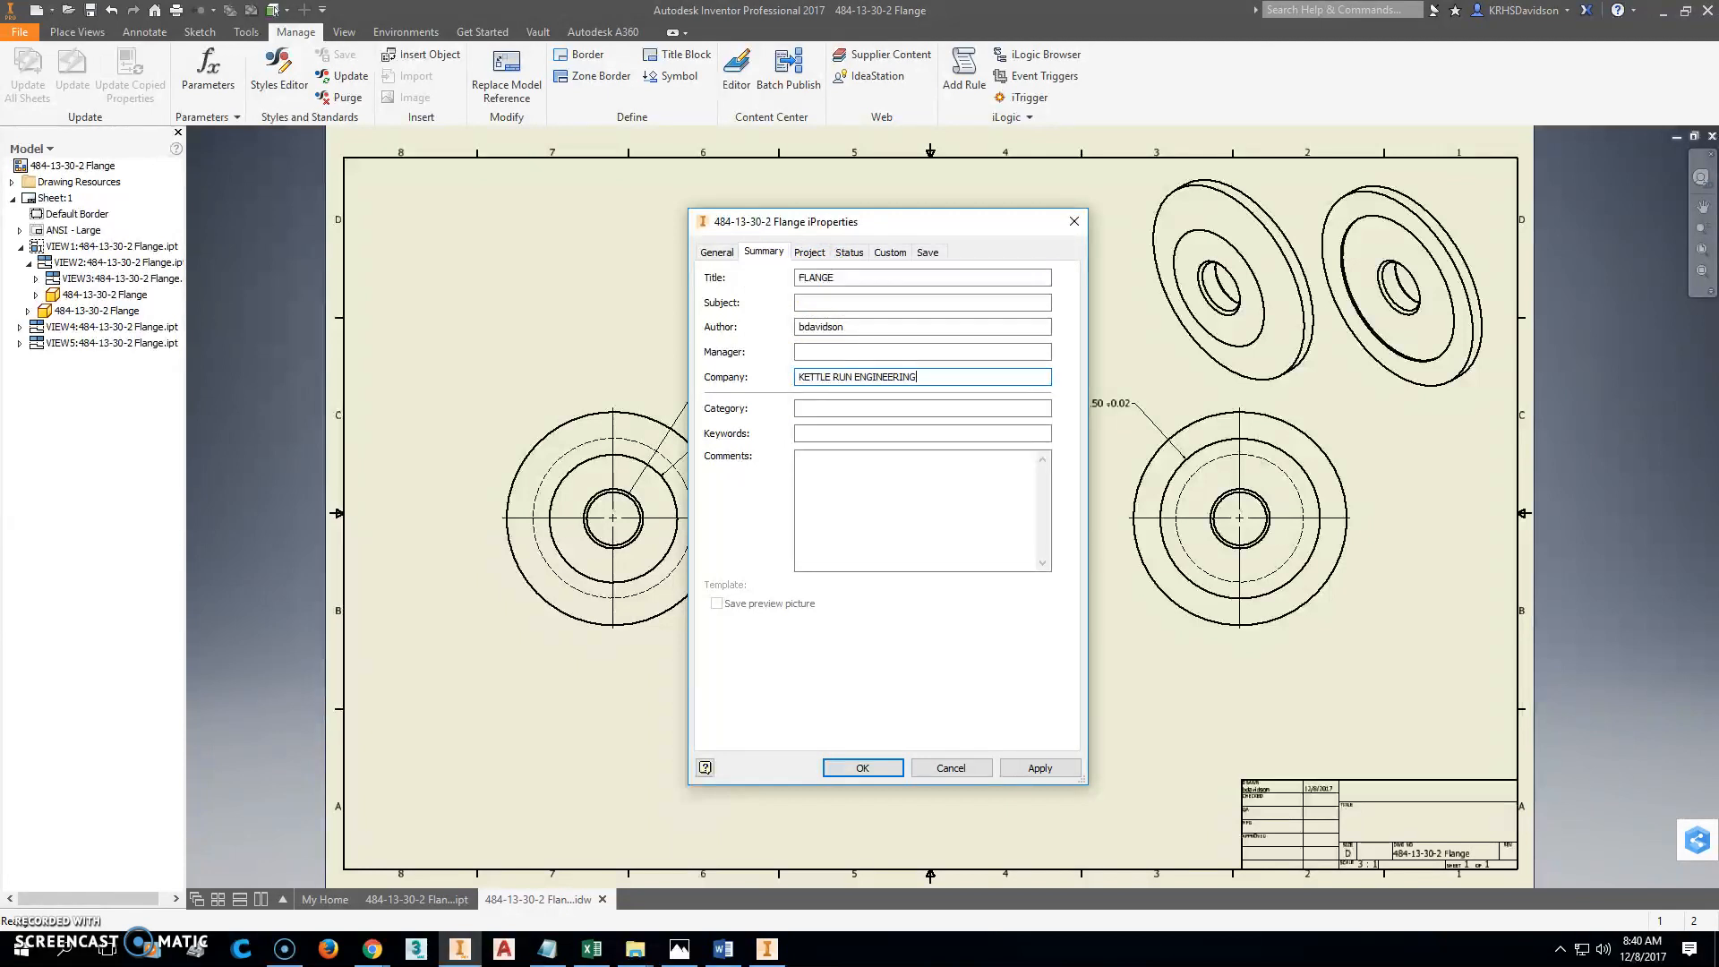
left_click(1039, 767)
left_click(855, 768)
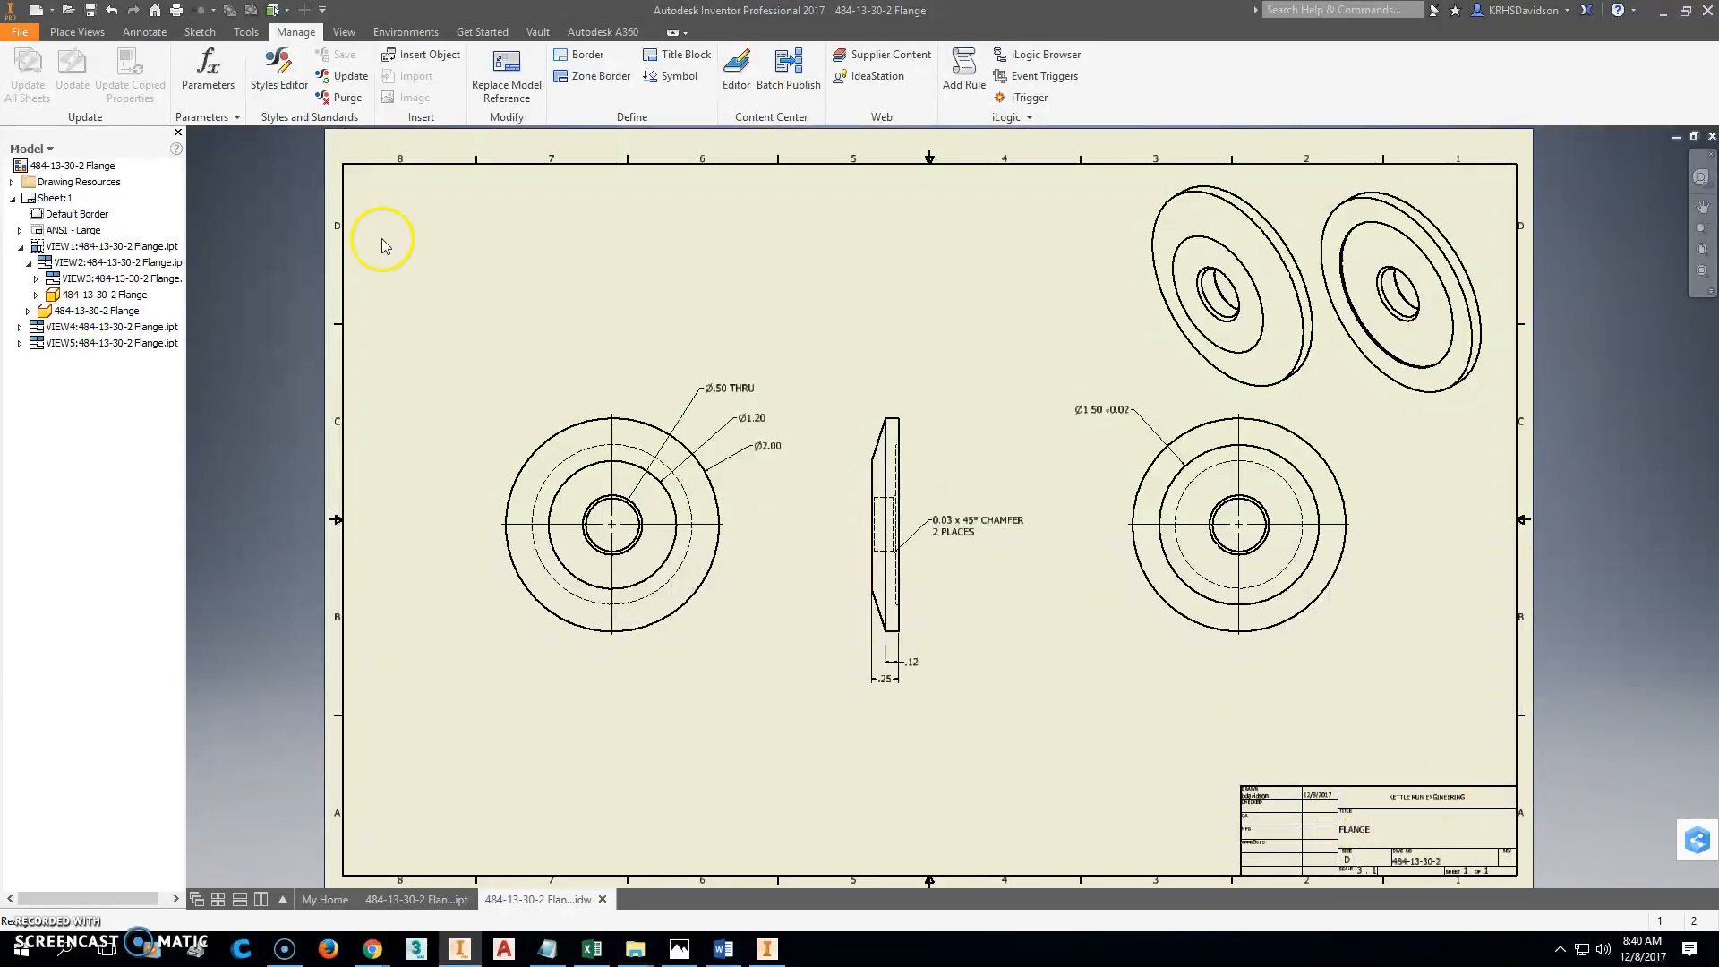
Save the drawing and export it as a PDF named 484-13-30-2 Flange in the Davidson folder.
left_click(89, 11)
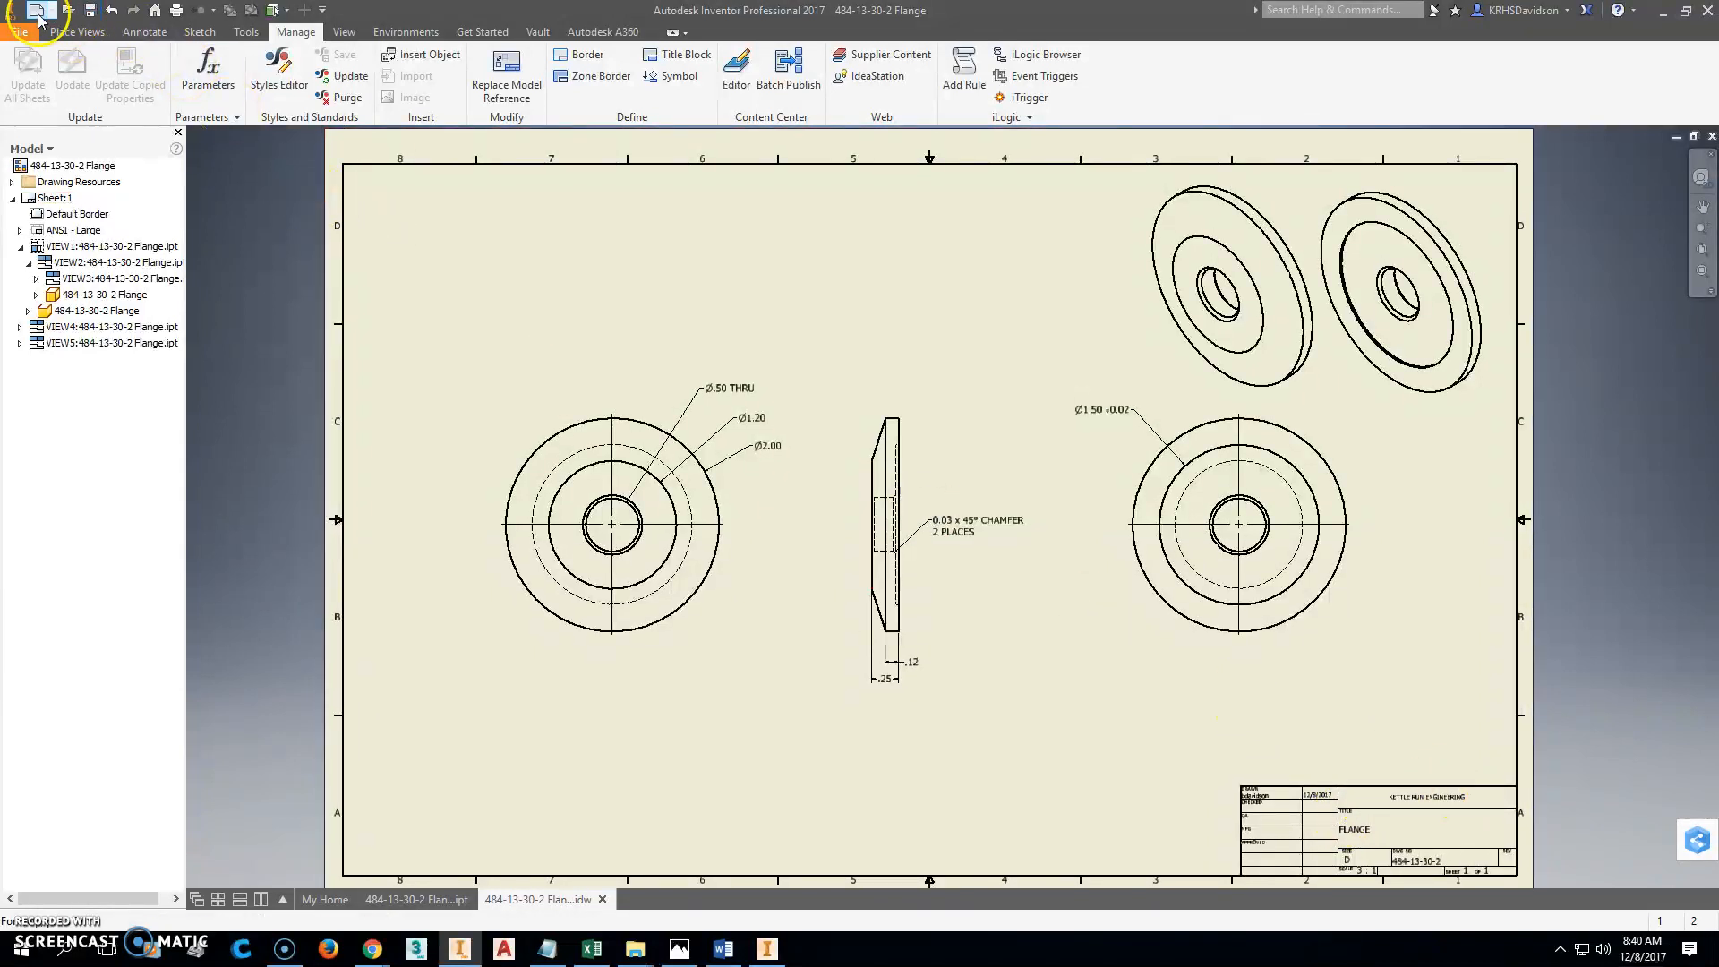
left_click(23, 32)
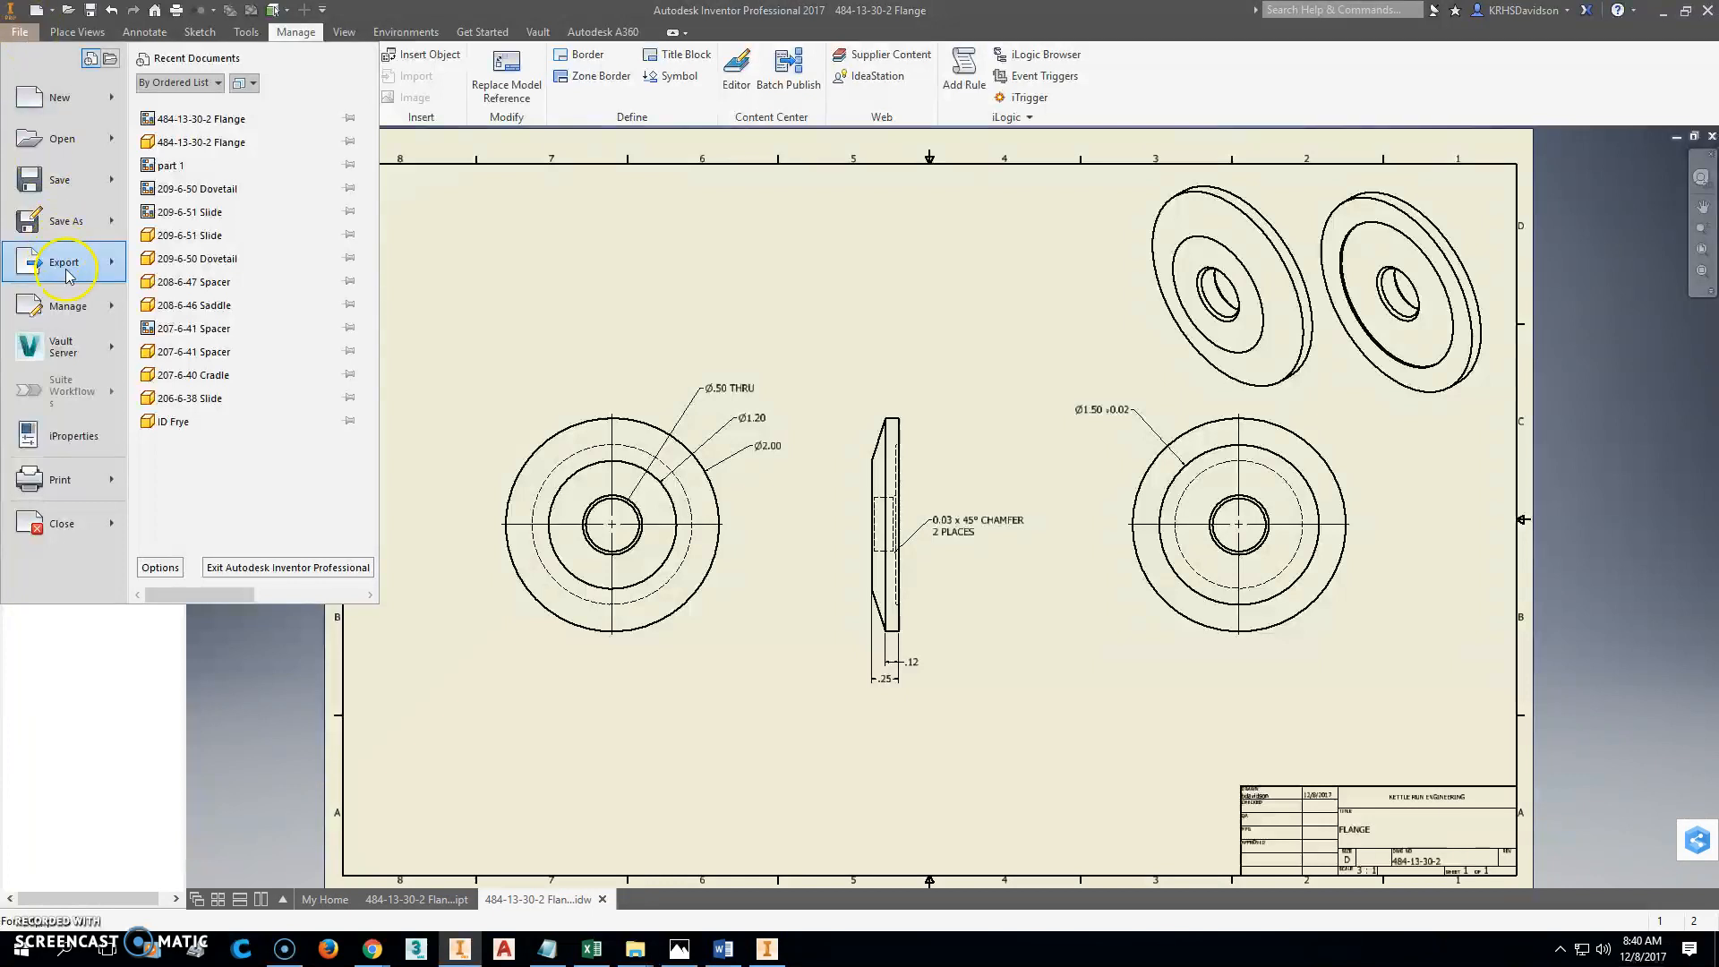
mouse_move(62, 261)
left_click(209, 215)
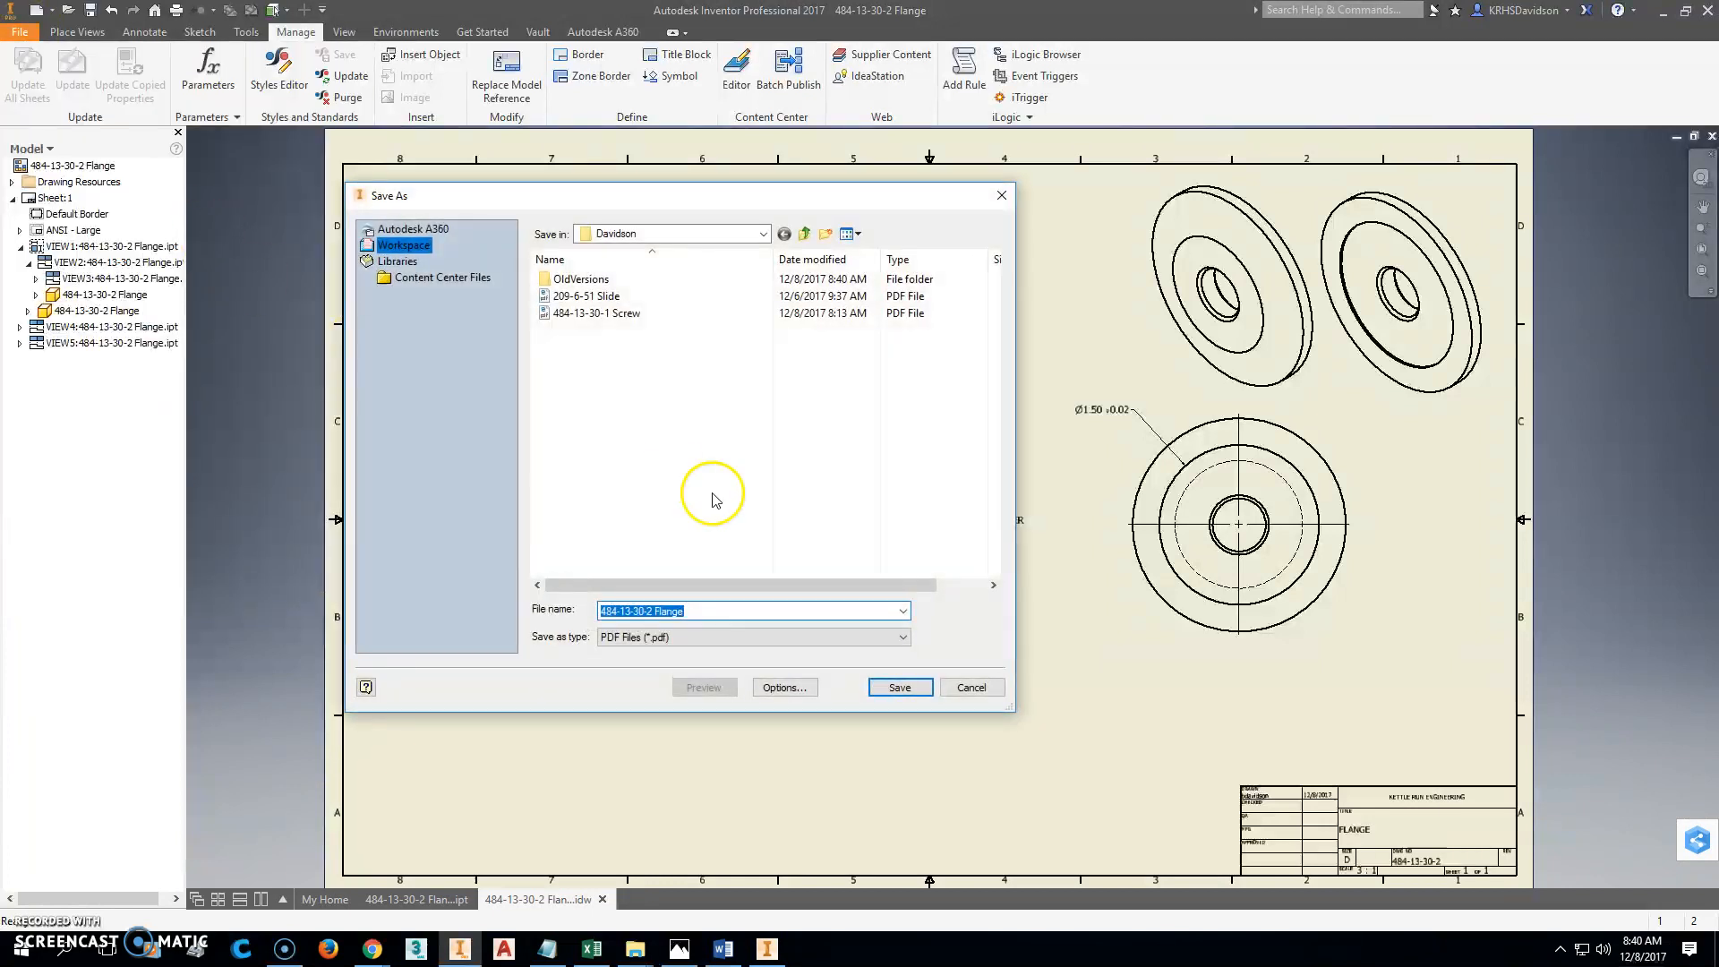
left_click(918, 689)
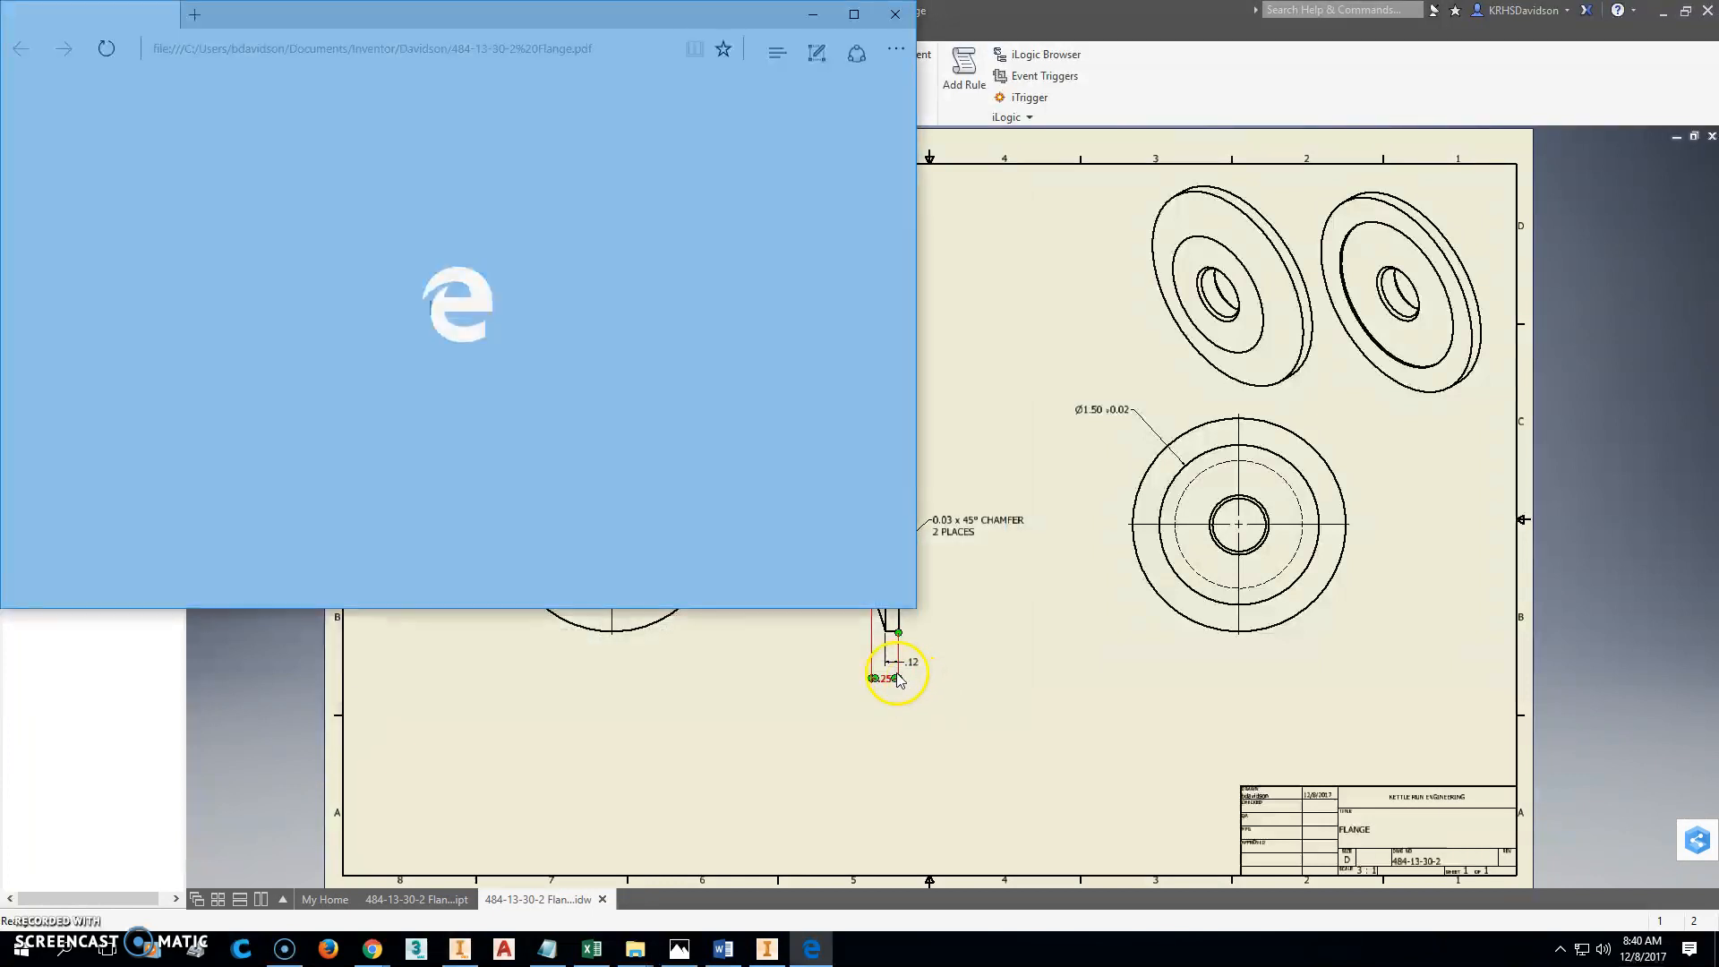